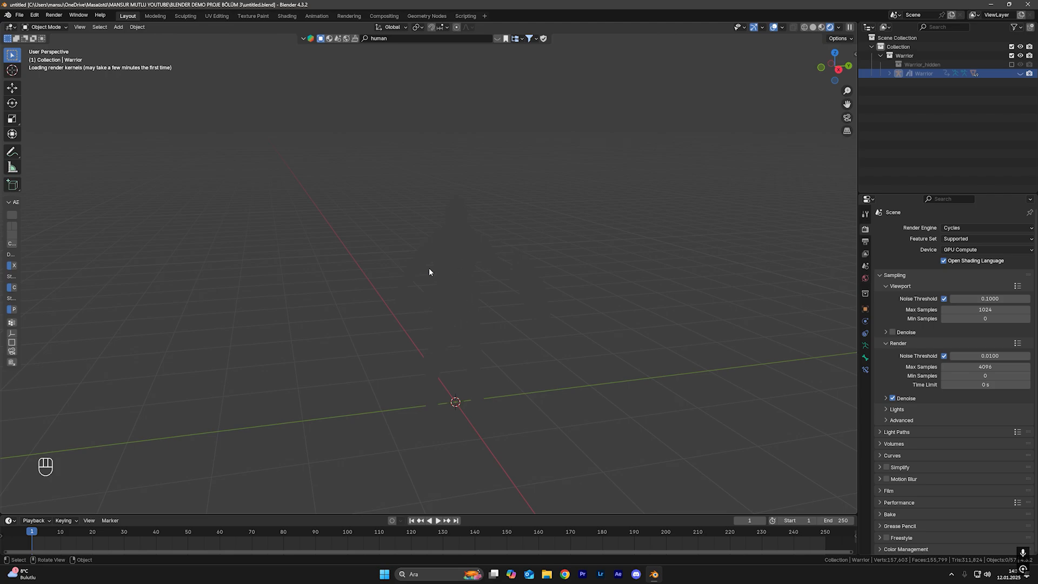
Set the render Max Samples to 100 in the Cycles sampling settings
click(459, 252)
middle_drag(460, 252, 600, 176)
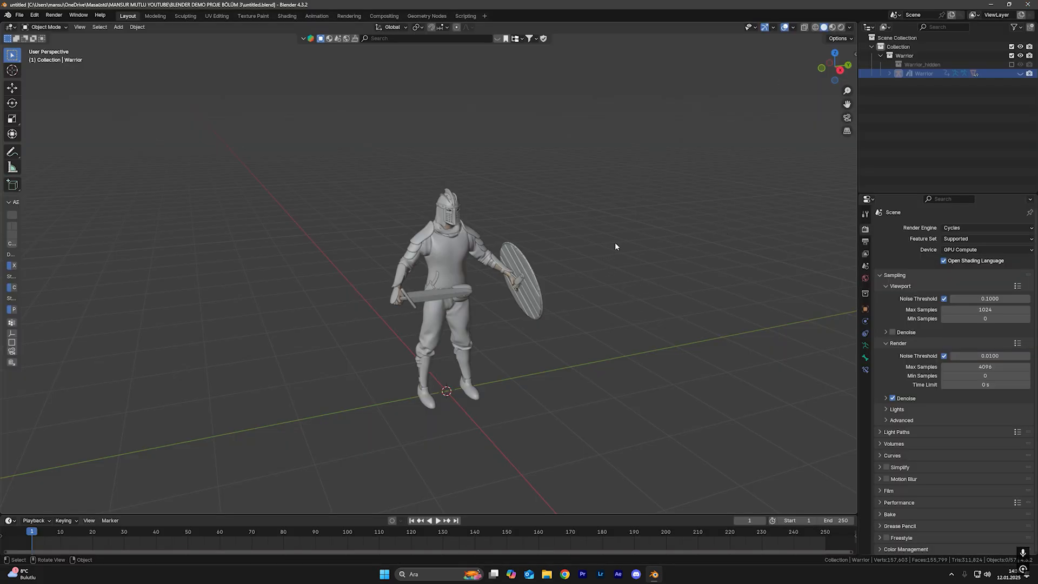
middle_drag(615, 242, 644, 245)
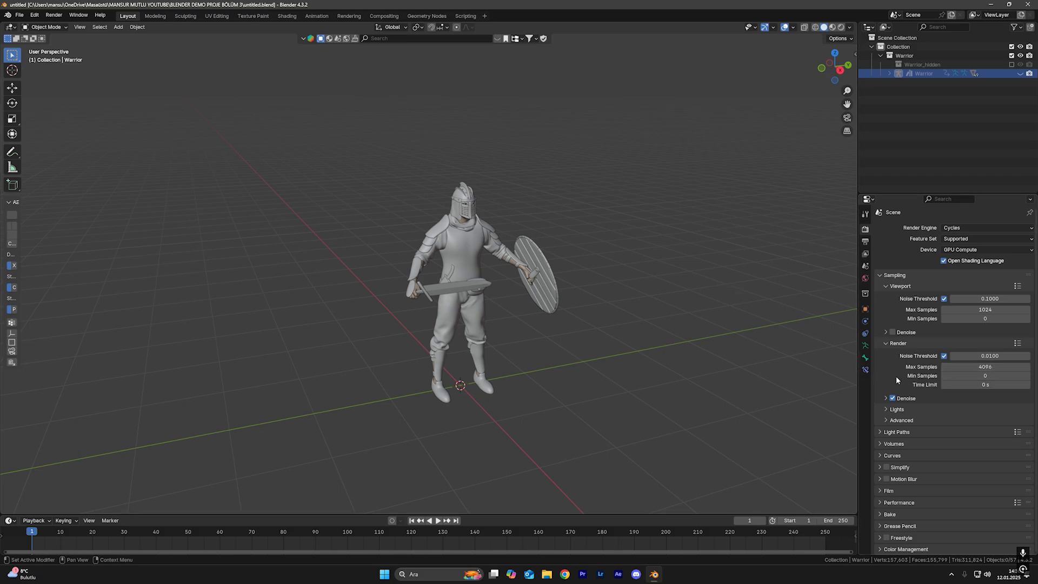
click(998, 368)
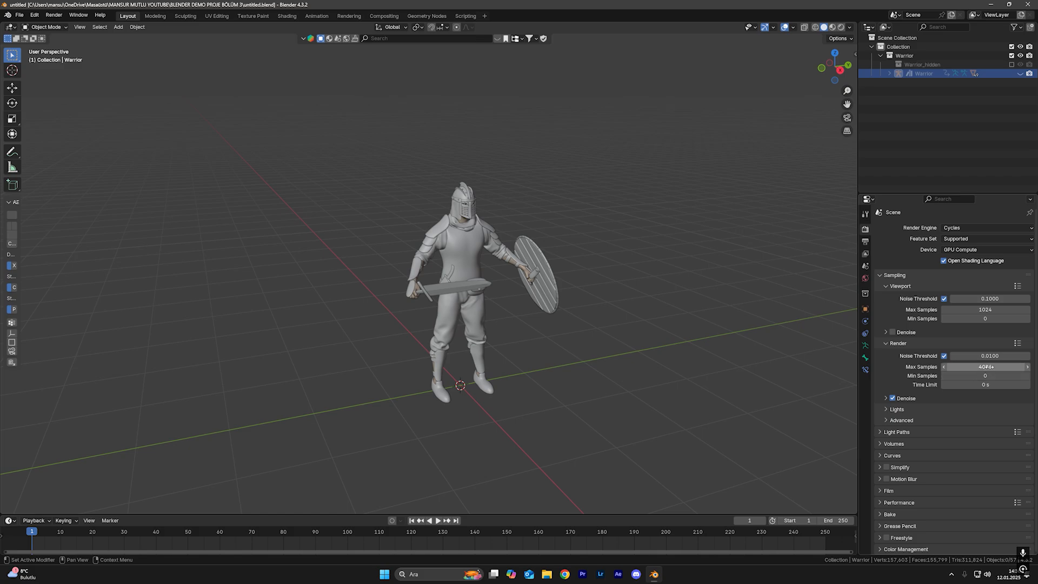
text(100)
key(Return)
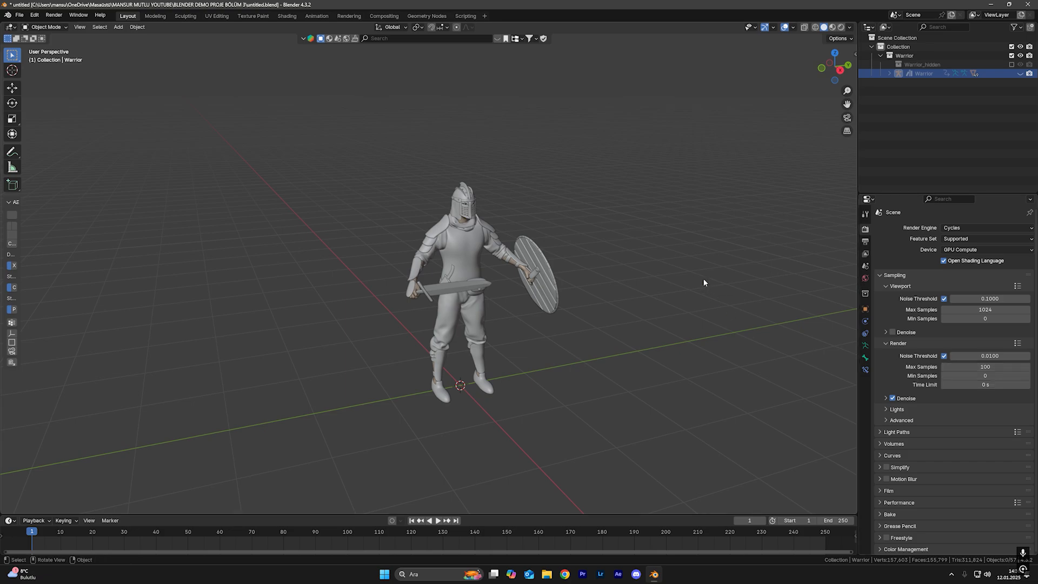
Set the render Max Samples to 50 in the Cycles sampling settings
click(977, 365)
text(50)
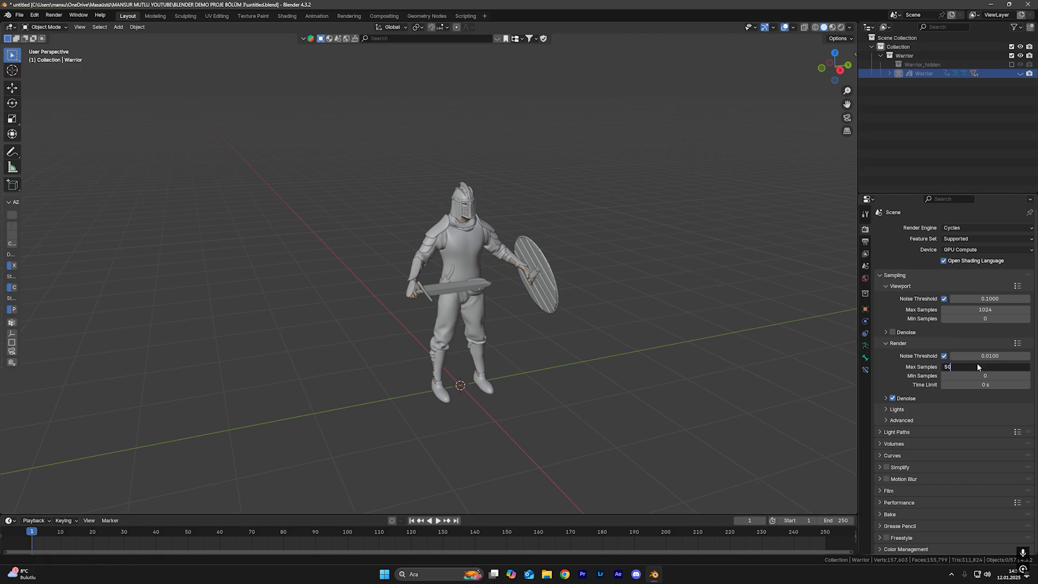
key(Return)
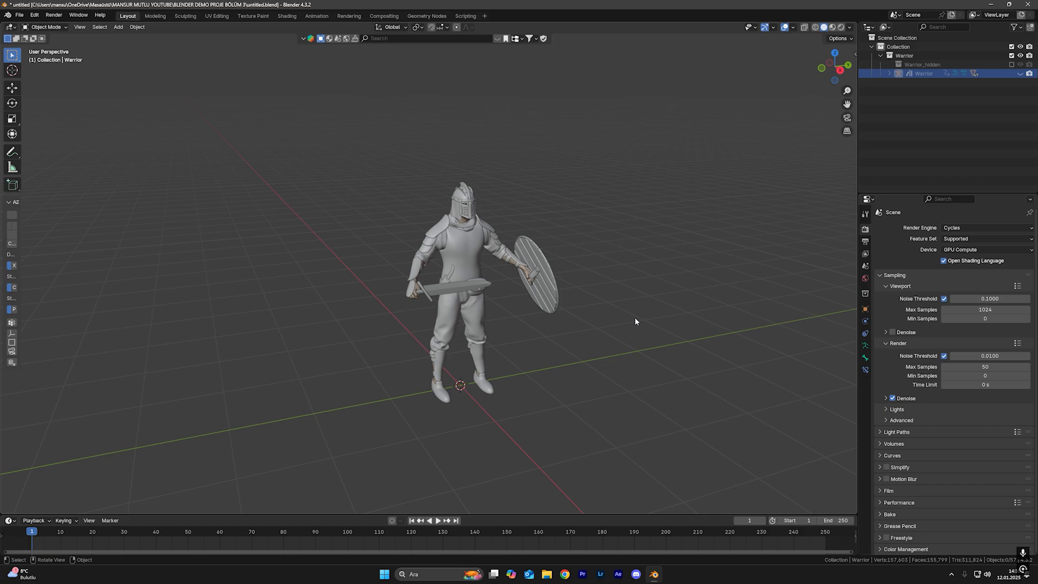
Add a camera to the scene, start a test render of the current frame and close it
key(F12)
key(shift+a)
click(595, 485)
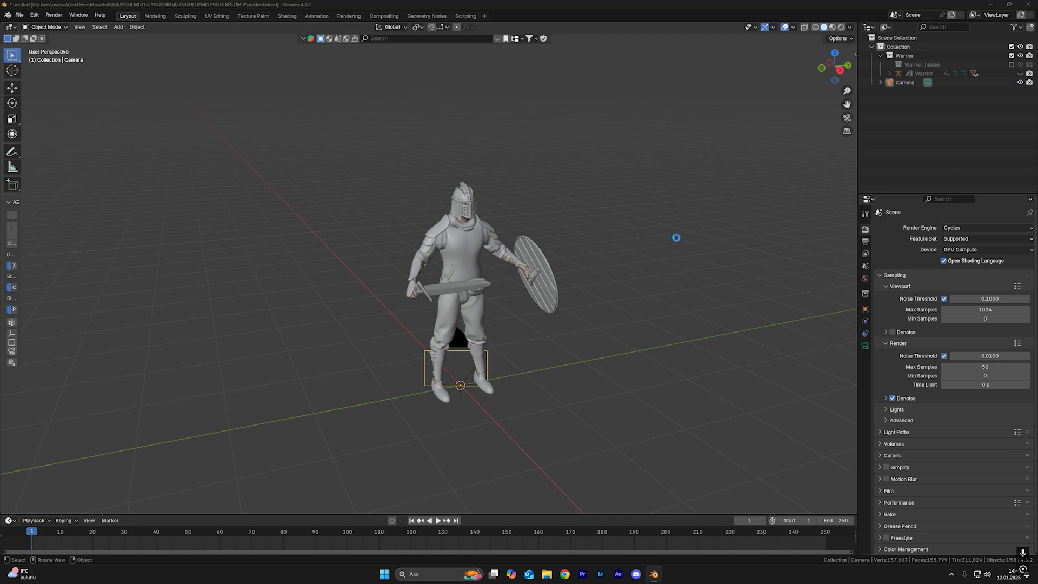
key(F12)
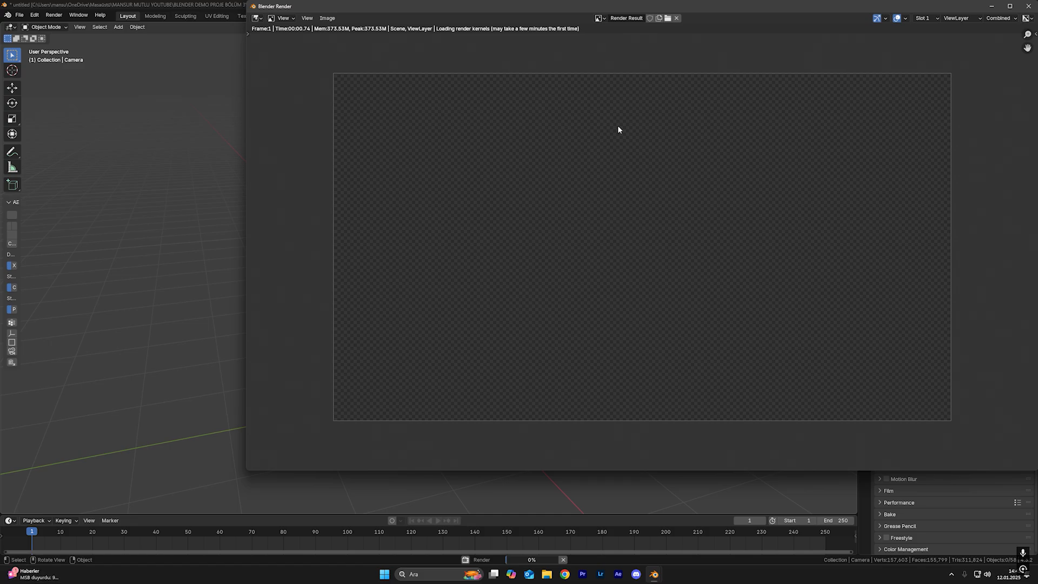
key(Escape)
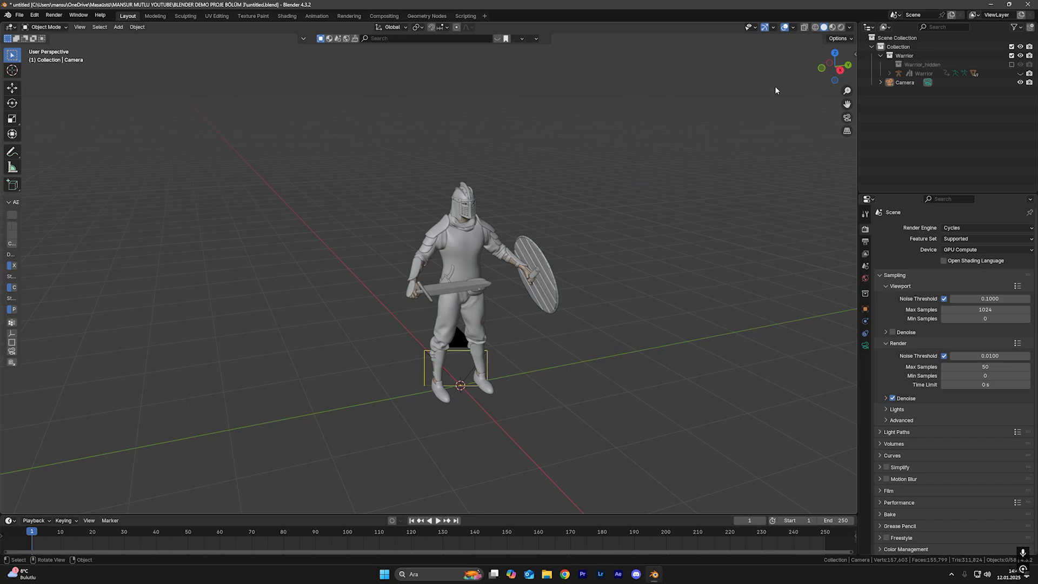
Switch the viewport to Rendered shading and view the warrior
click(841, 27)
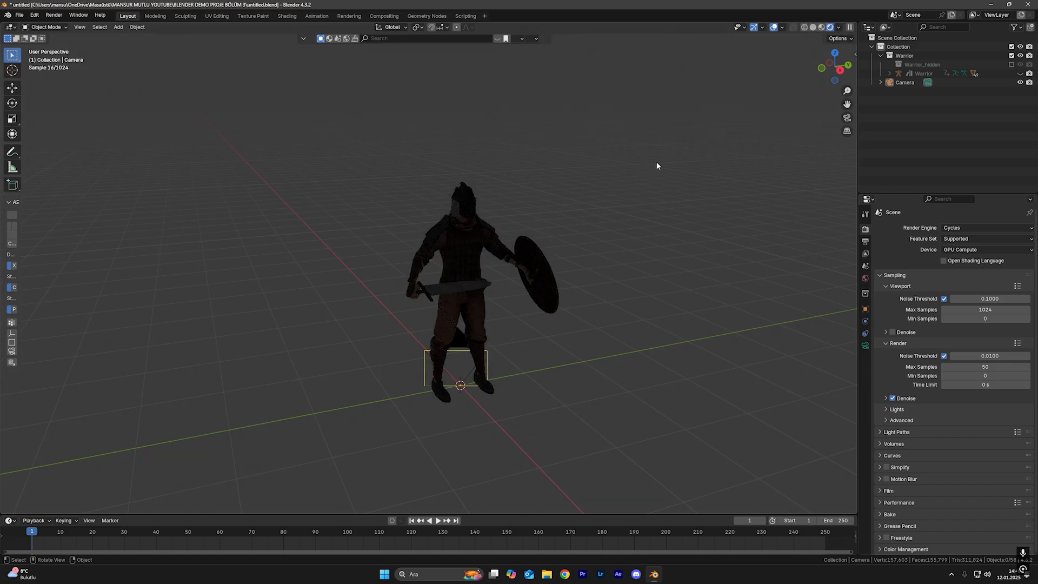
middle_drag(656, 162, 521, 225)
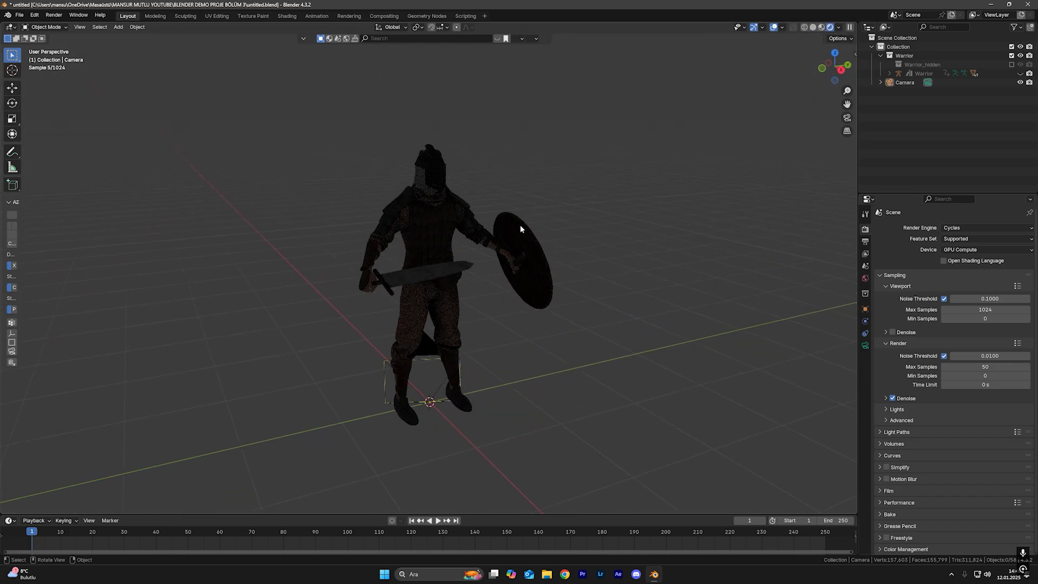
middle_drag(537, 174, 563, 245)
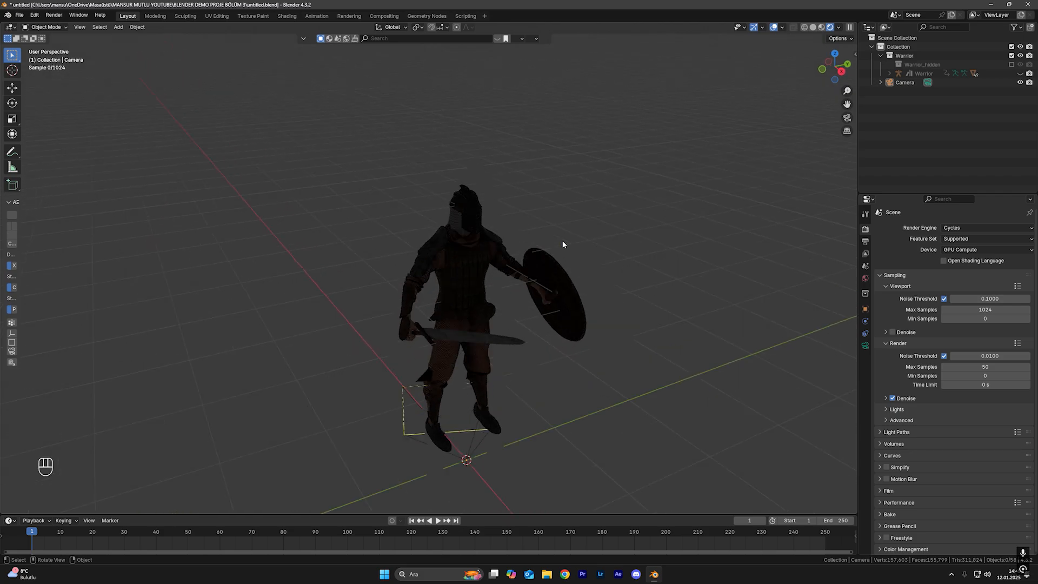
Add a point light at the origin and raise it about 2.6 m along the Z axis
key(shift+a)
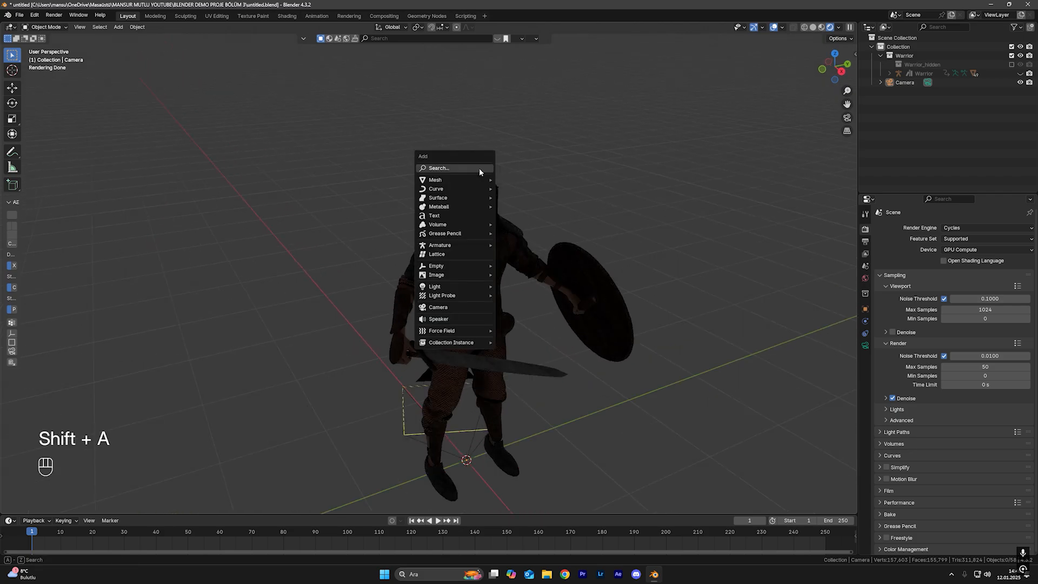
mouse_move(459, 286)
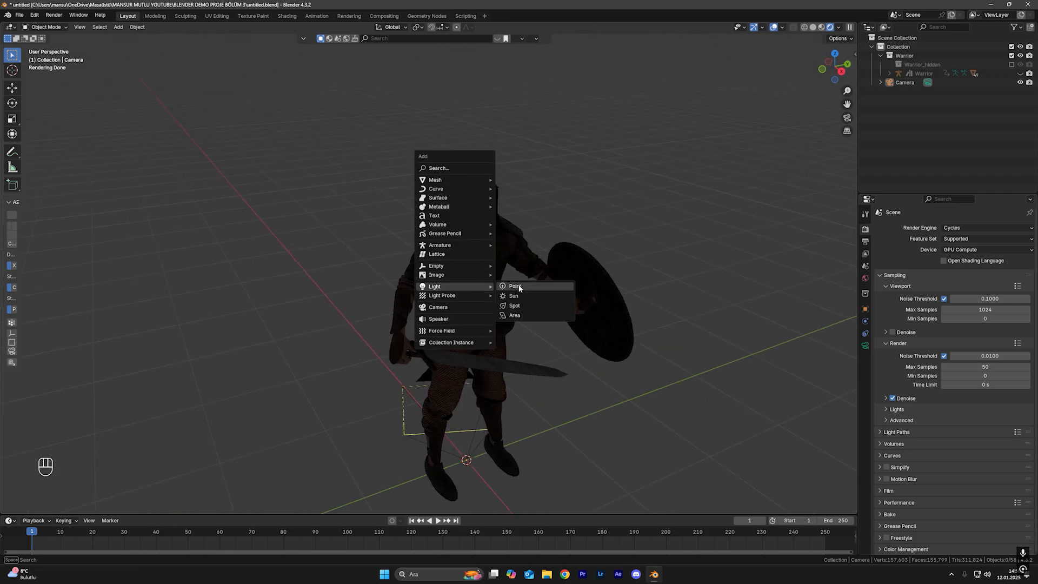
click(522, 288)
key(g)
key(z)
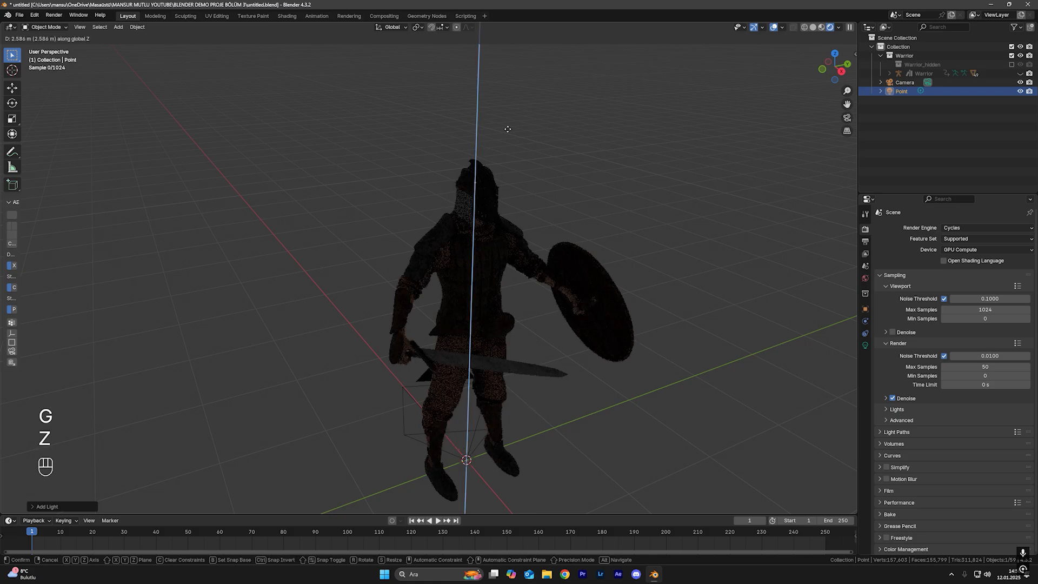
click(507, 129)
Move the point light forward along the X axis, in front of the warrior's head
key(g)
key(y)
key(x)
middle_drag(557, 167, 484, 176)
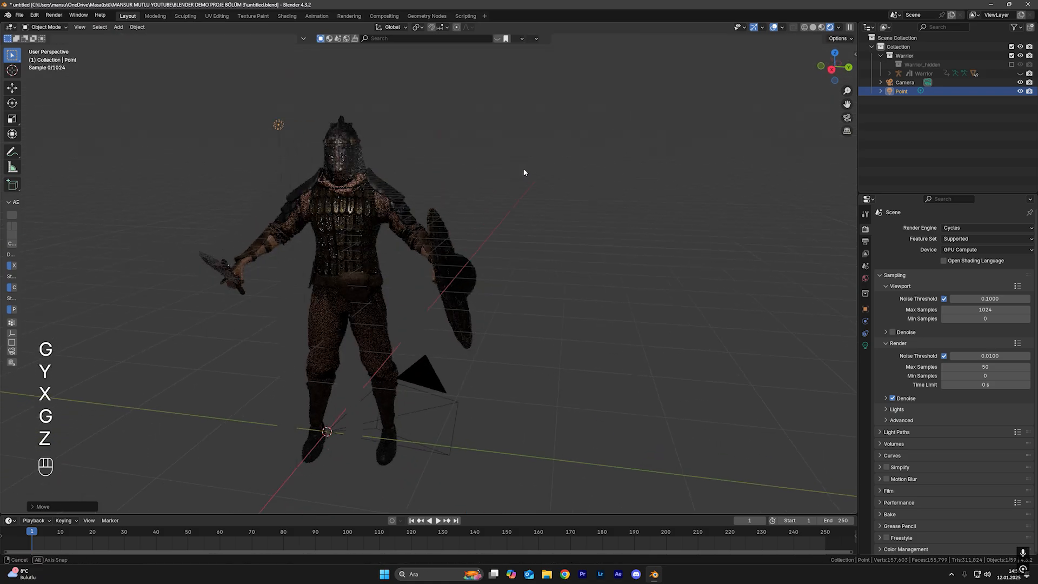
Examine how the point light illuminates the warrior's helmet, armour and sword up close
scroll(484, 176, up, 3)
shift+middle_drag(484, 176, 560, 212)
click(559, 172)
mouse_move(559, 172)
shift+middle_down()
mouse_move(555, 189)
mouse_move(563, 179)
shift+middle_up()
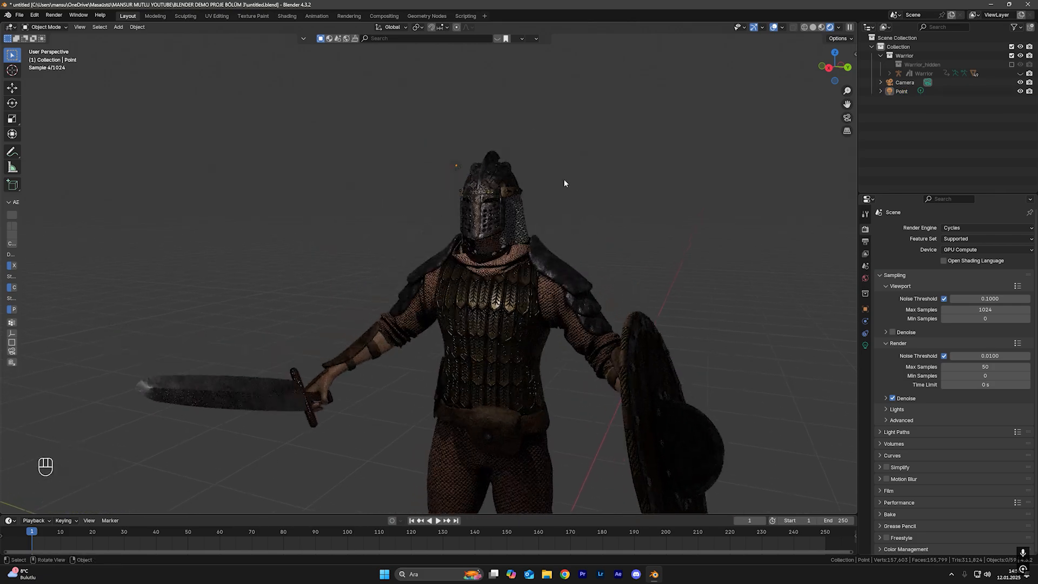
click(456, 181)
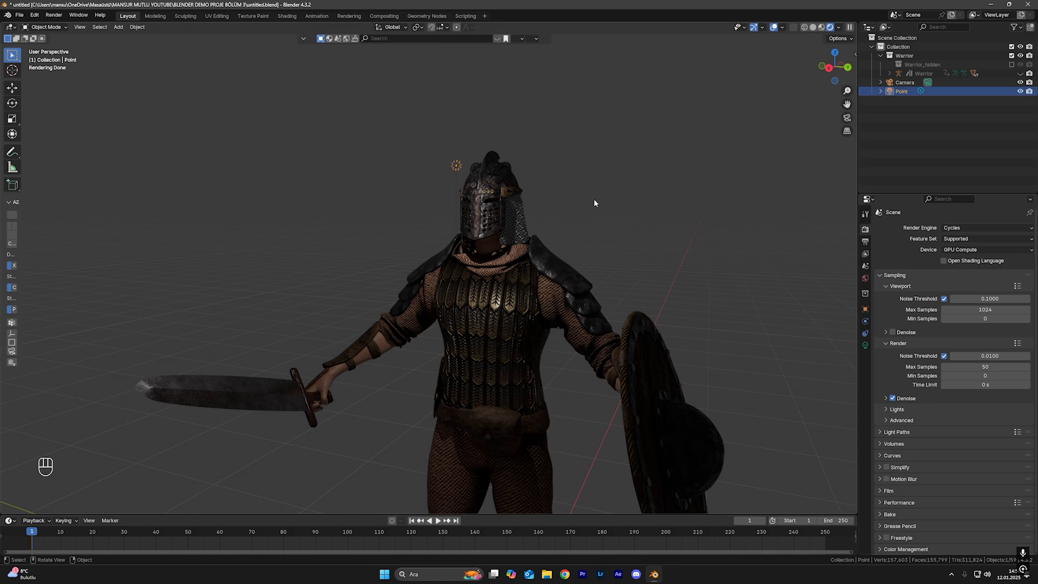
click(621, 234)
middle_drag(621, 234, 651, 146)
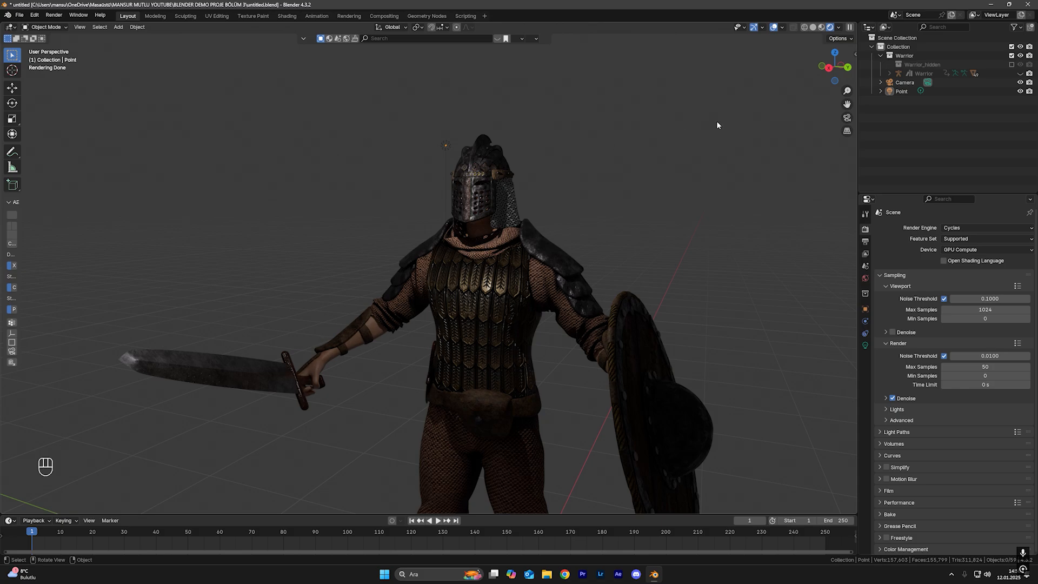
scroll(635, 155, up, 2)
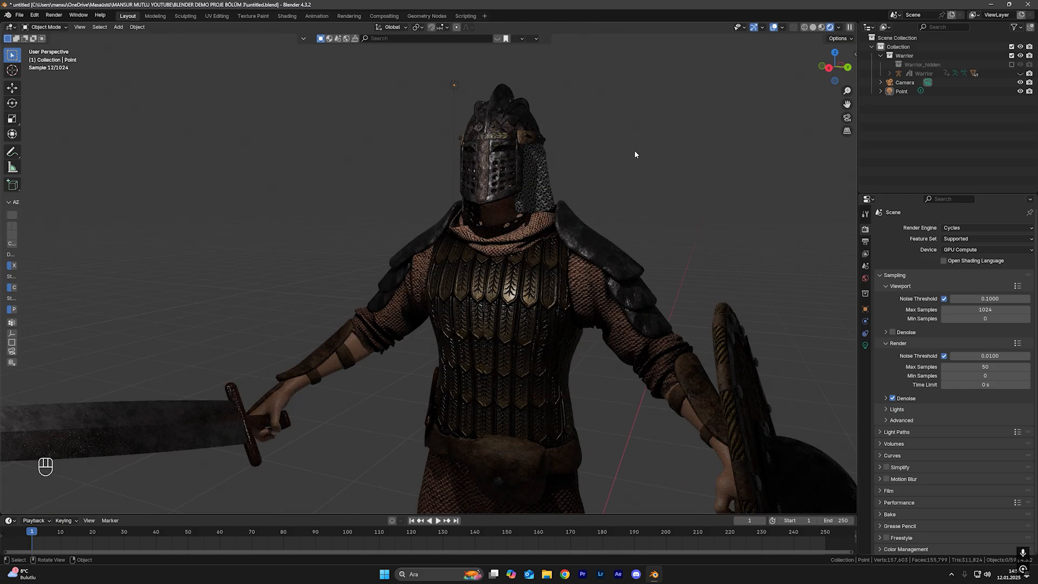
scroll(541, 146, down, 4)
Delete the point light and return the viewport to Solid shading
click(441, 180)
key(x)
click(409, 129)
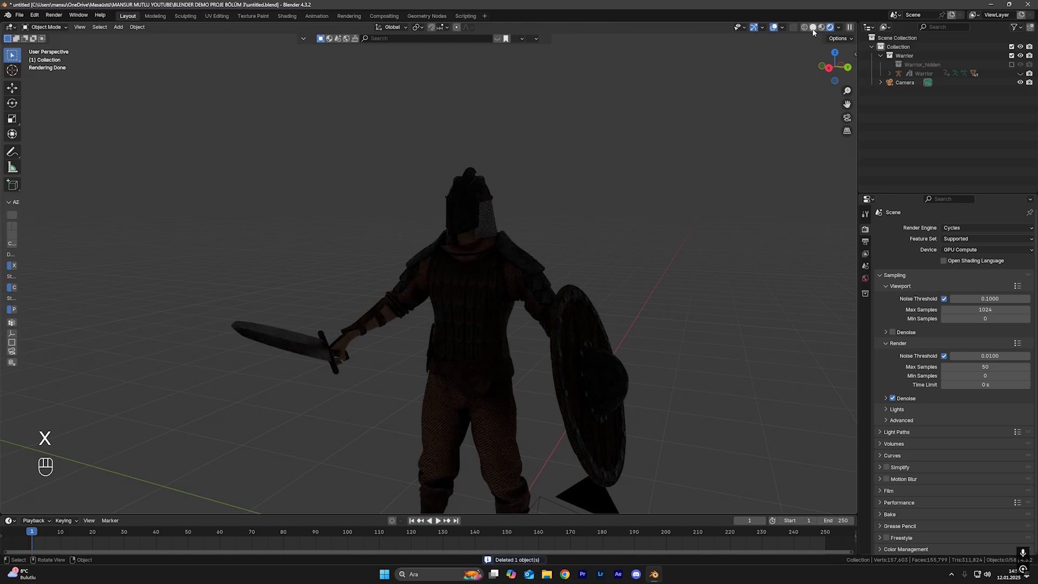
key(z)
click(393, 141)
Try moving the camera freely away from the warrior, and undo the move
middle_drag(394, 141, 471, 216)
scroll(595, 314, down, 4)
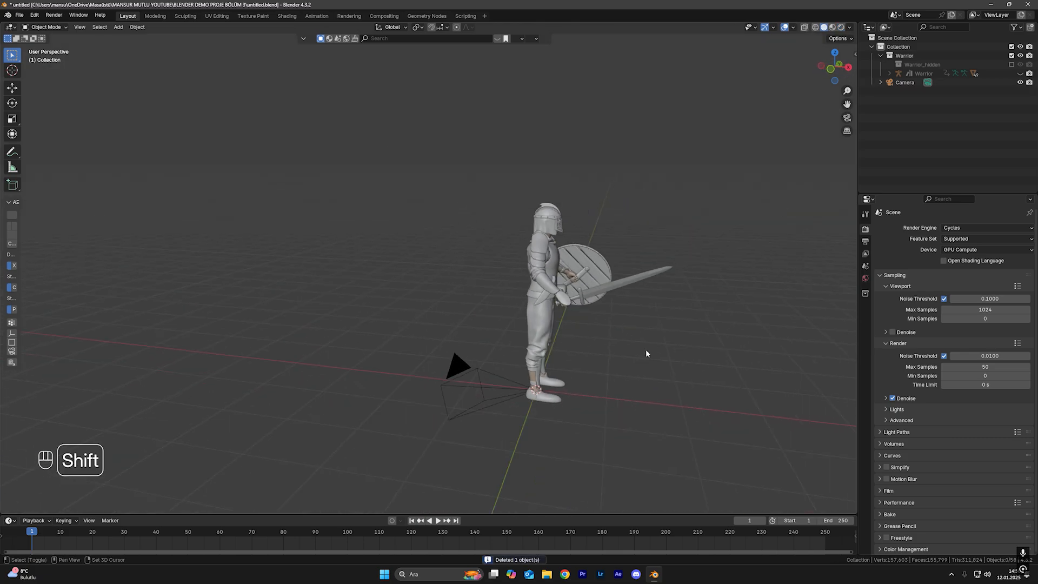
shift+middle_drag(646, 350, 449, 265)
scroll(449, 266, down, 2)
click(412, 297)
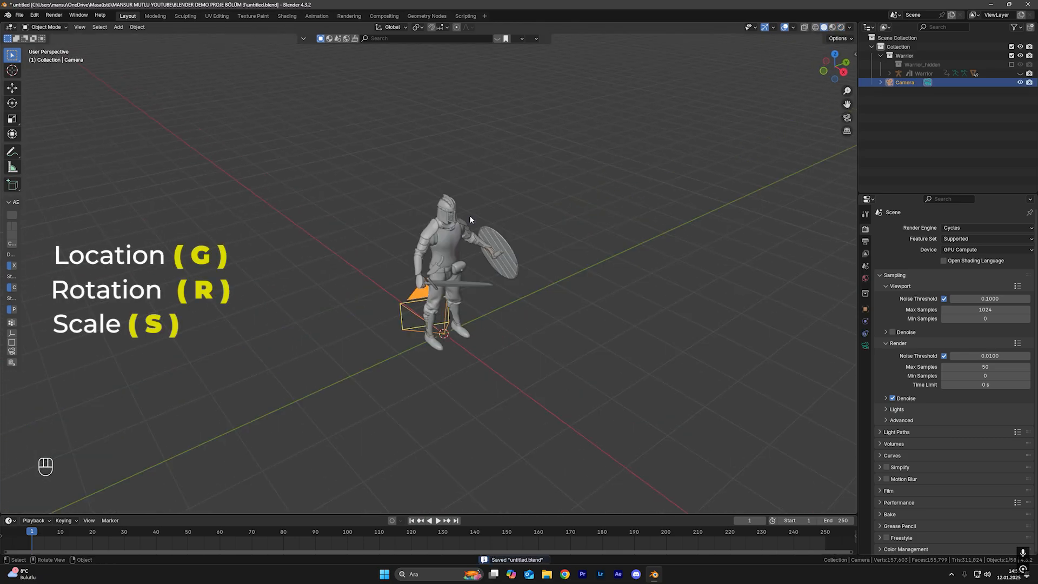
key(g)
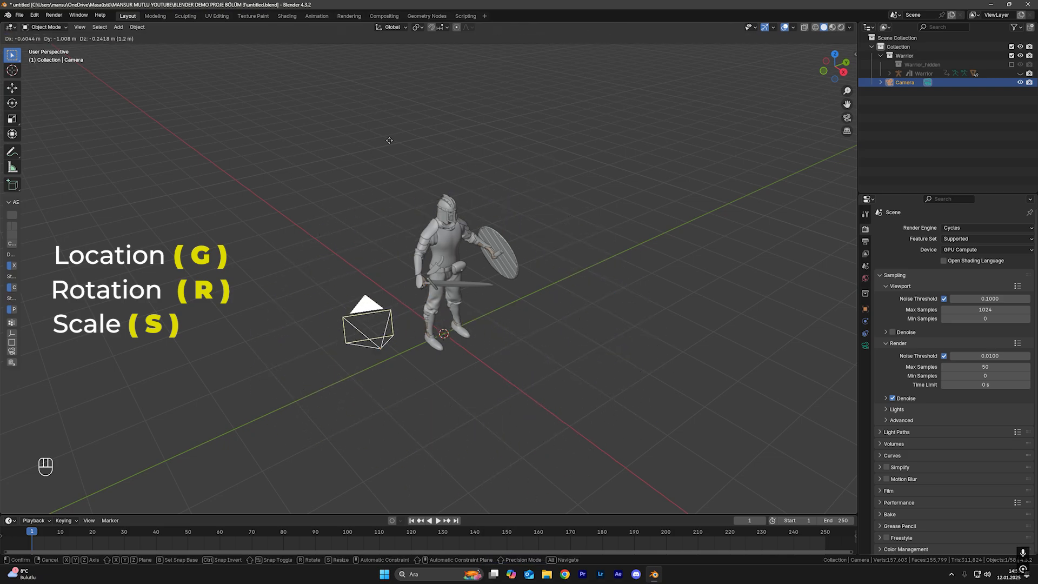
click(411, 140)
key(ctrl+z)
Try moving the camera backward along the X axis only, and undo the move
key(g)
key(x)
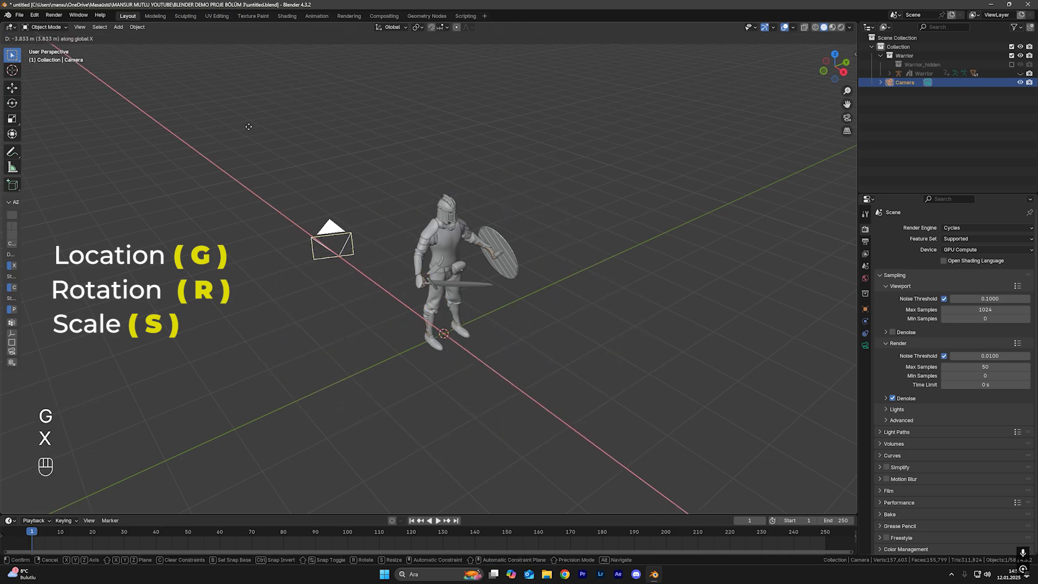
click(375, 210)
key(ctrl+z)
Try moving the camera along the Y axis and up along the Z axis, and undo both moves
key(g)
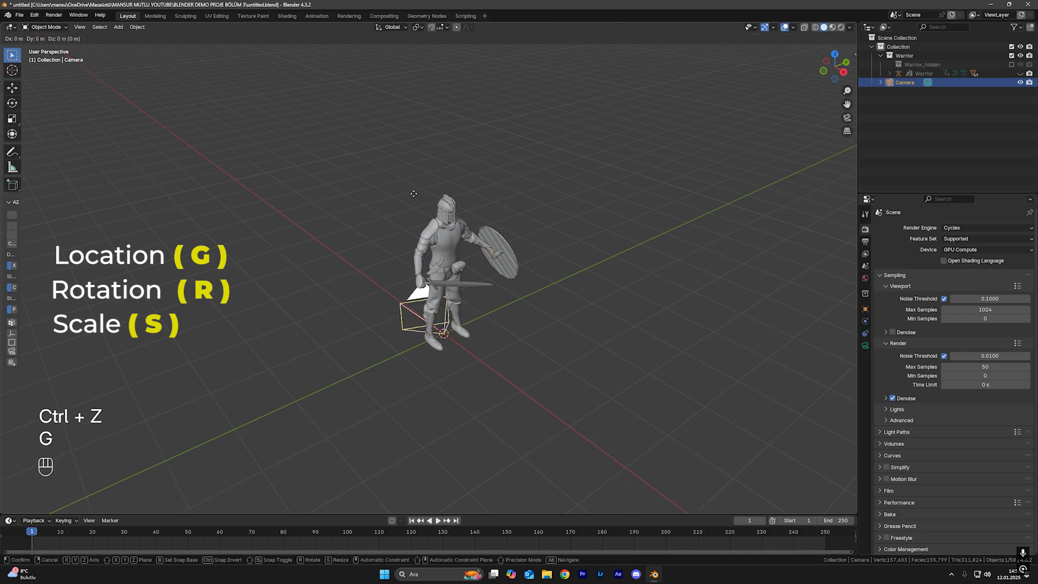
key(y)
click(530, 169)
key(g)
key(z)
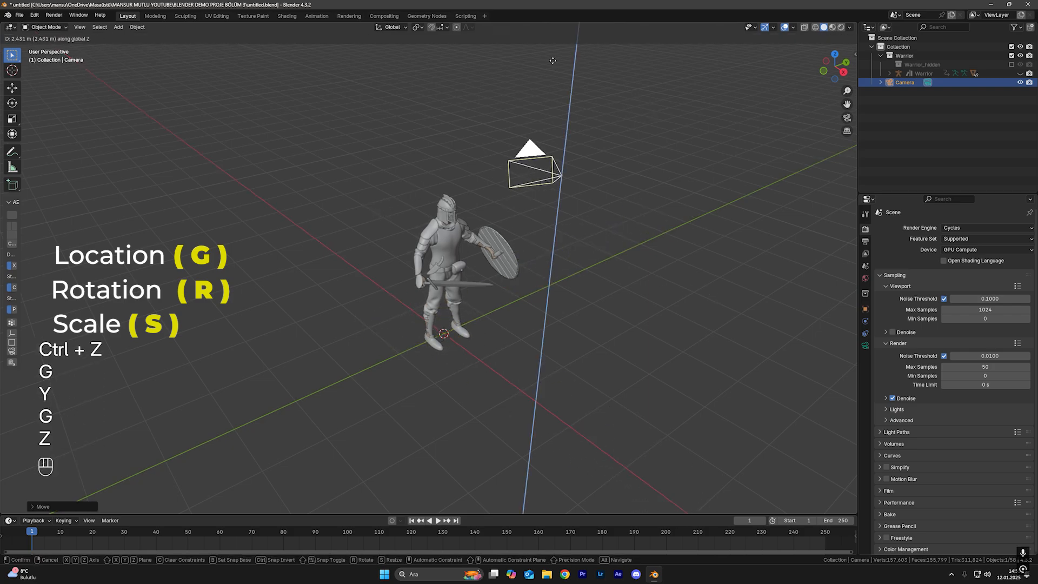
click(550, 79)
key(ctrl+z)
key(ctrl+z)
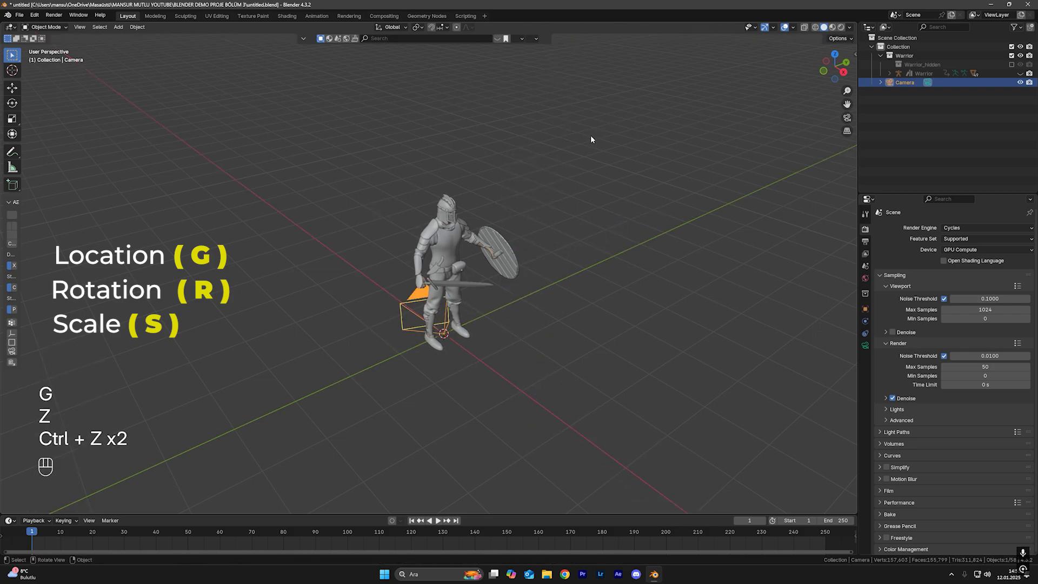
Try the camera move with the global X axis locked, leaving only Y and Z free
key(g)
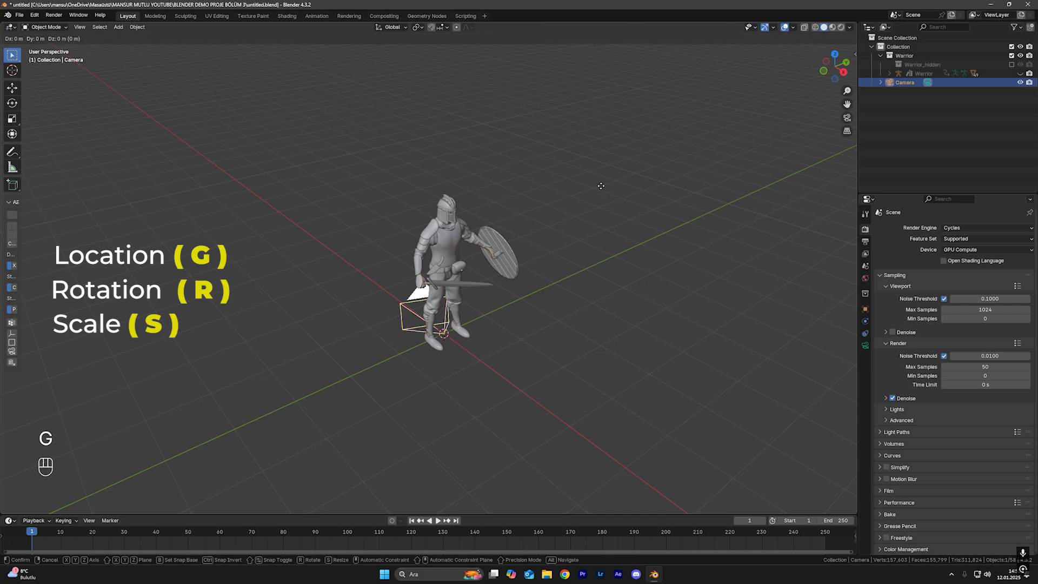
key(shift)
key(shift+x)
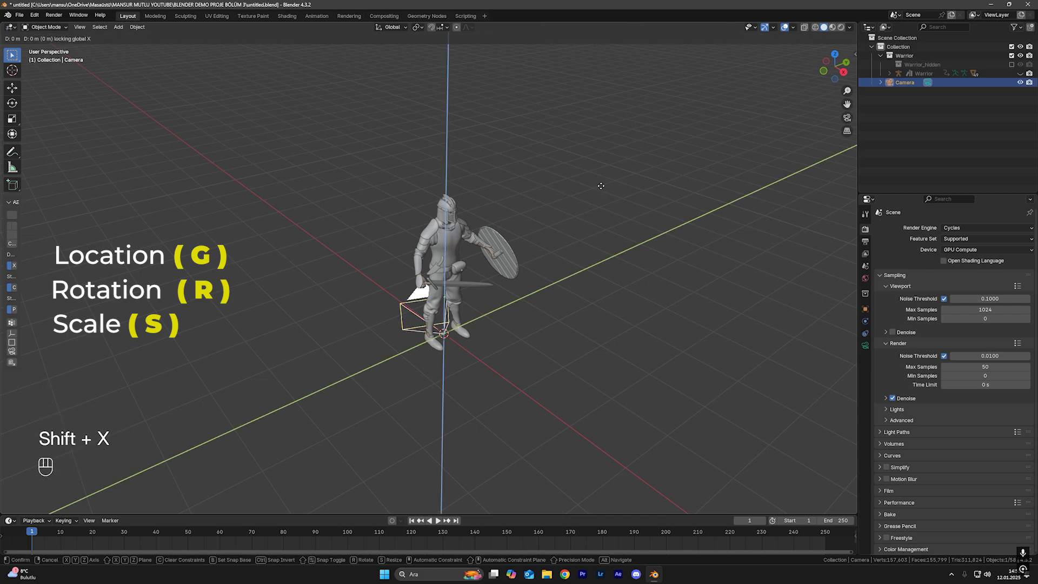
click(601, 185)
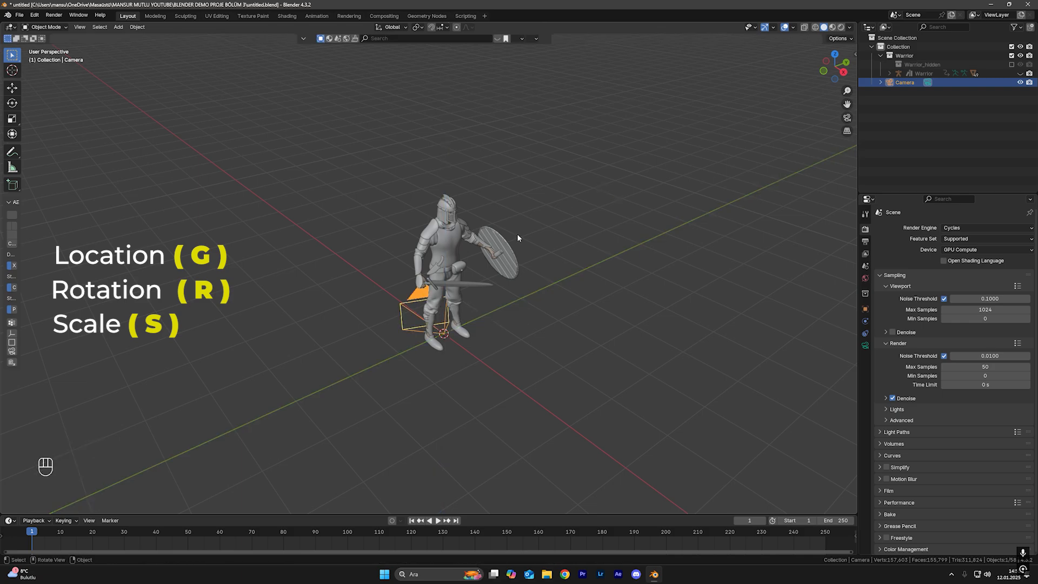
Try the camera move with the global Y axis locked, leaving only X and Z free
key(g)
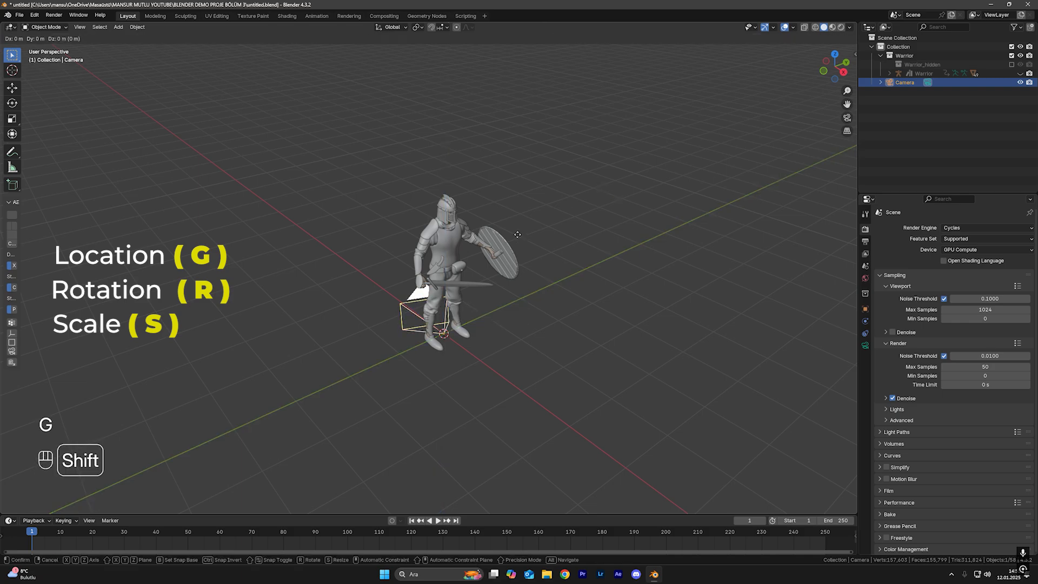
key(shift+y)
click(517, 234)
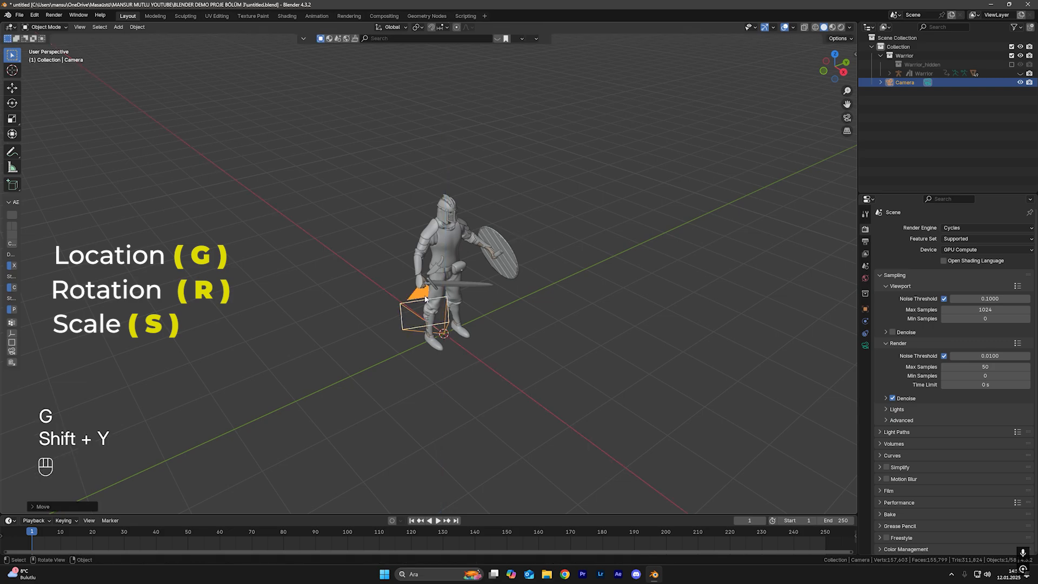
Try moving the camera with the global Z axis locked, leaving only X and Y free, and undo the move
key(shift+g)
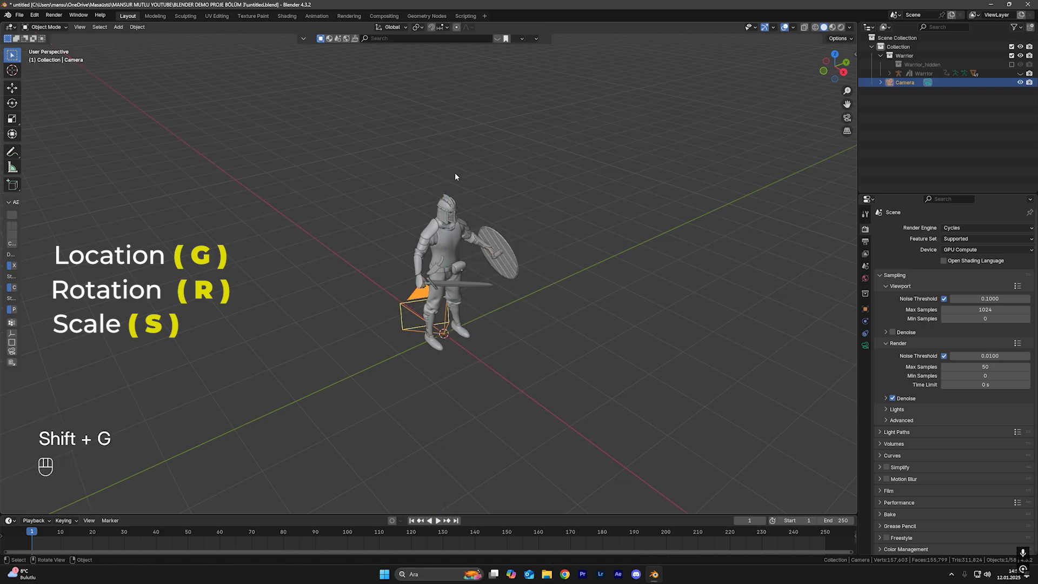
key(g)
key(shift+z)
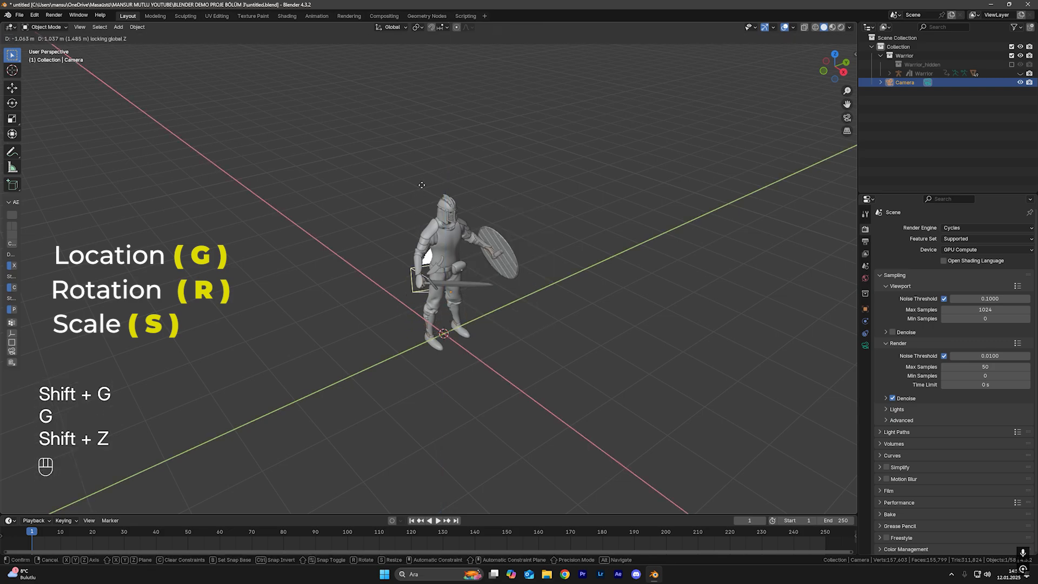
click(525, 174)
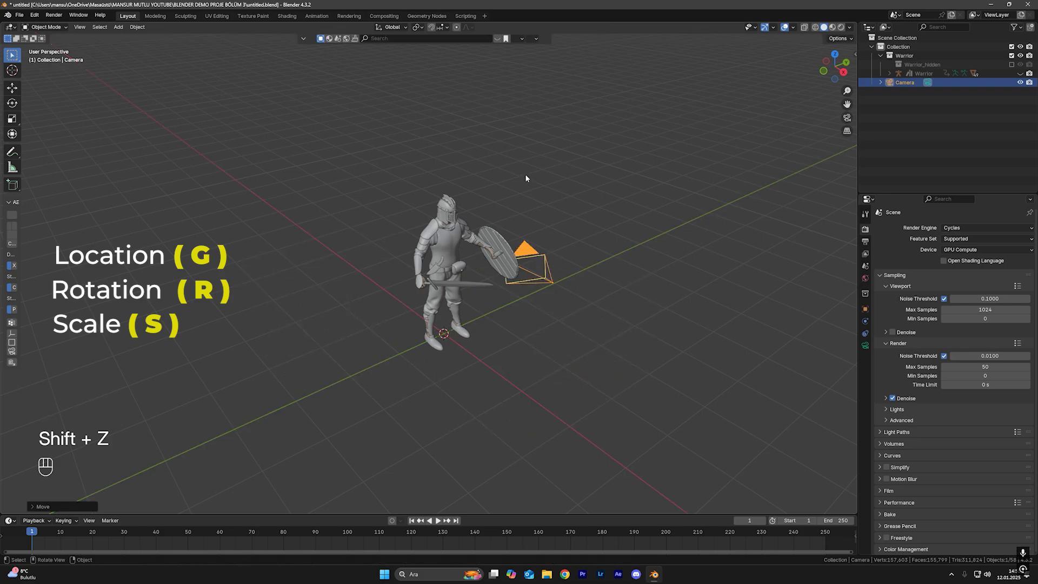
key(ctrl+z)
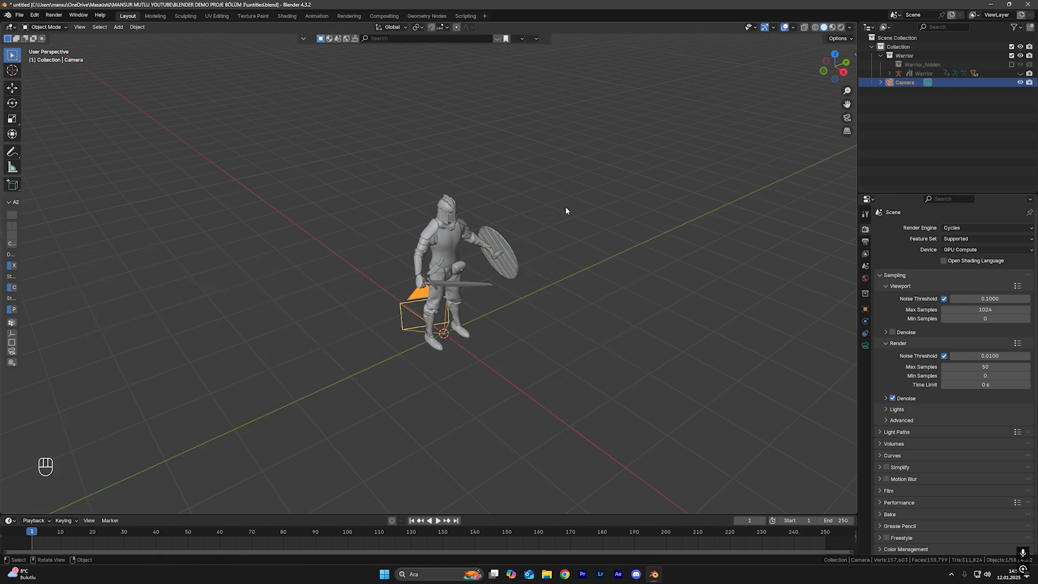
Try rotating the camera freely and about the global X axis, undoing each rotation
key(r)
click(667, 305)
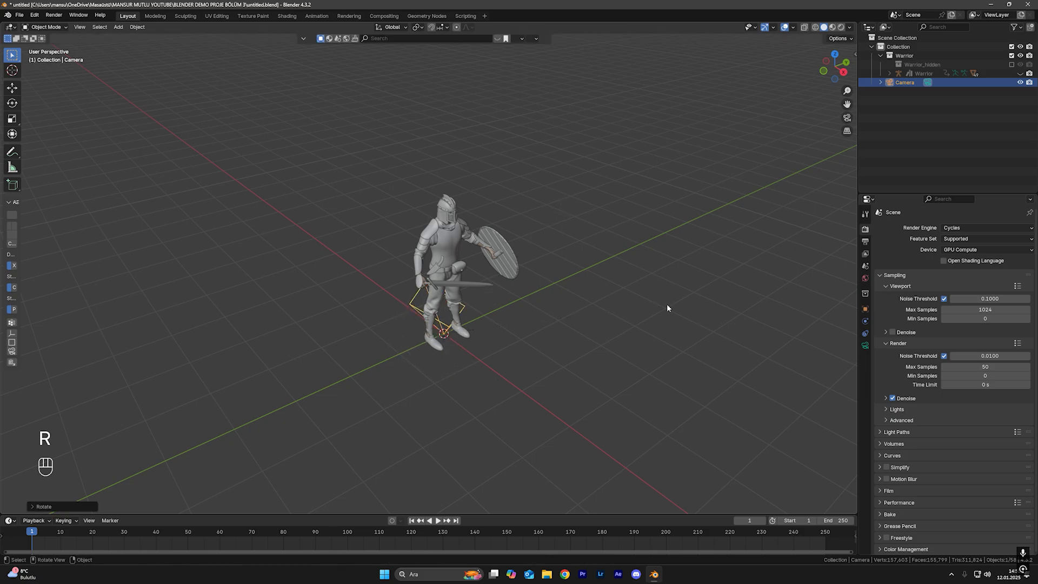
key(ctrl+z)
key(r)
key(x)
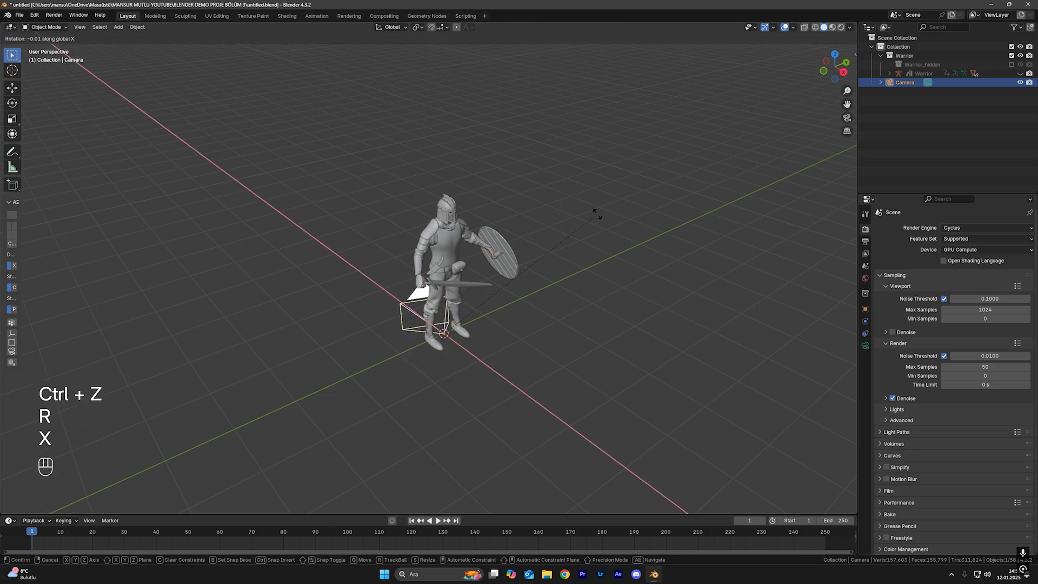
click(596, 213)
key(ctrl+z)
Try rotating the camera about the global Y axis and again about X, undoing each rotation
key(r)
key(y)
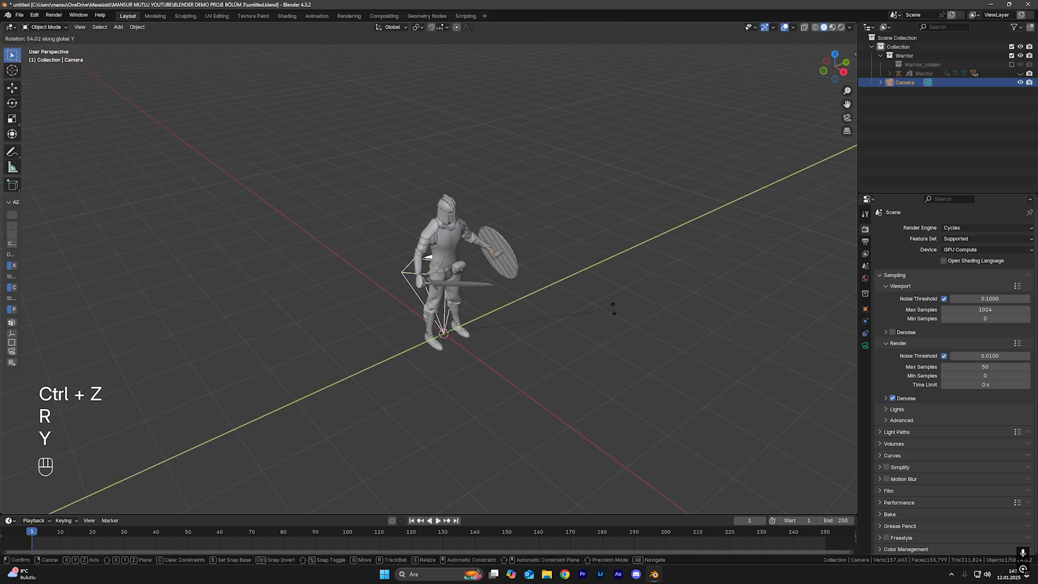
click(515, 178)
key(ctrl+z)
key(r)
key(x)
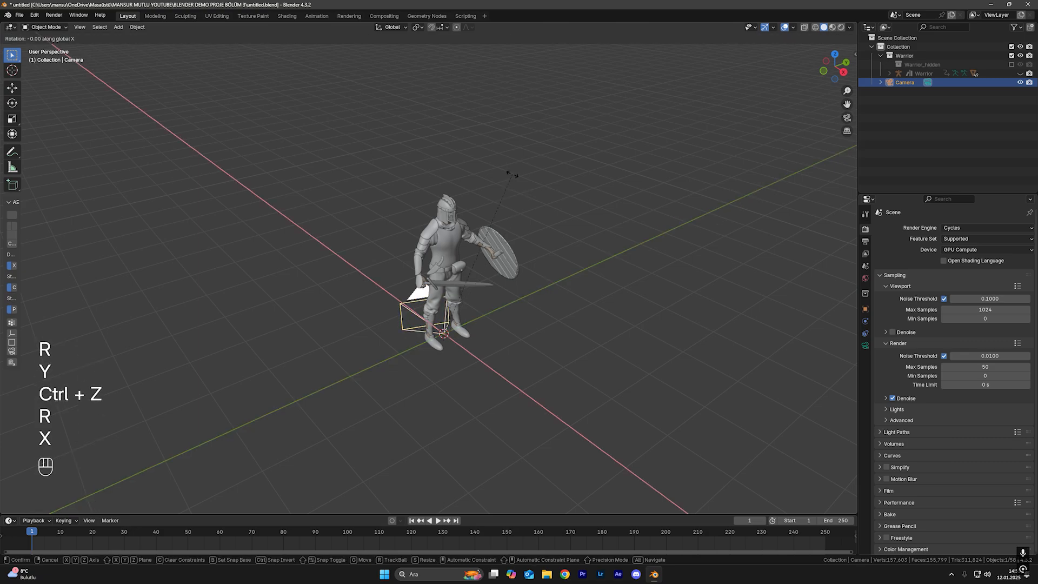
click(569, 312)
key(ctrl+z)
Try rotating the camera about the global Z axis and undo the rotation
key(r)
key(z)
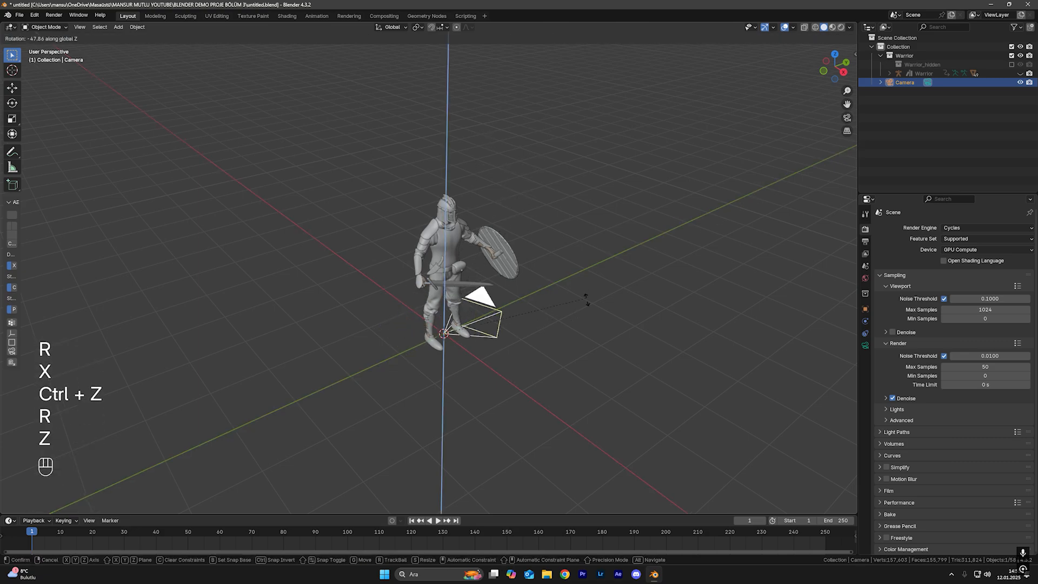
click(387, 232)
key(ctrl+z)
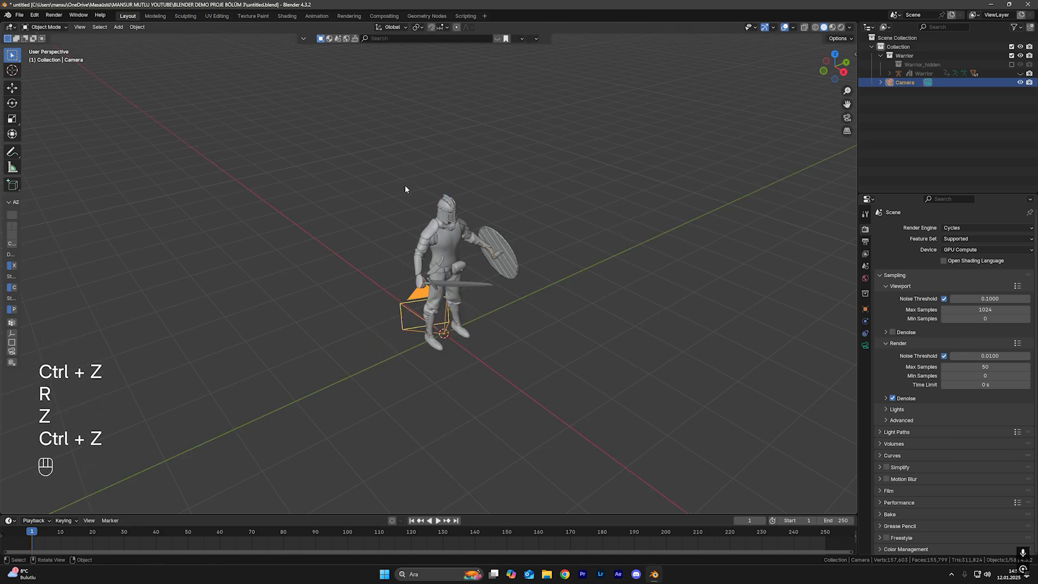
scroll(406, 186, down, 1)
scroll(406, 185, up, 1)
shift+middle_drag(393, 272, 397, 266)
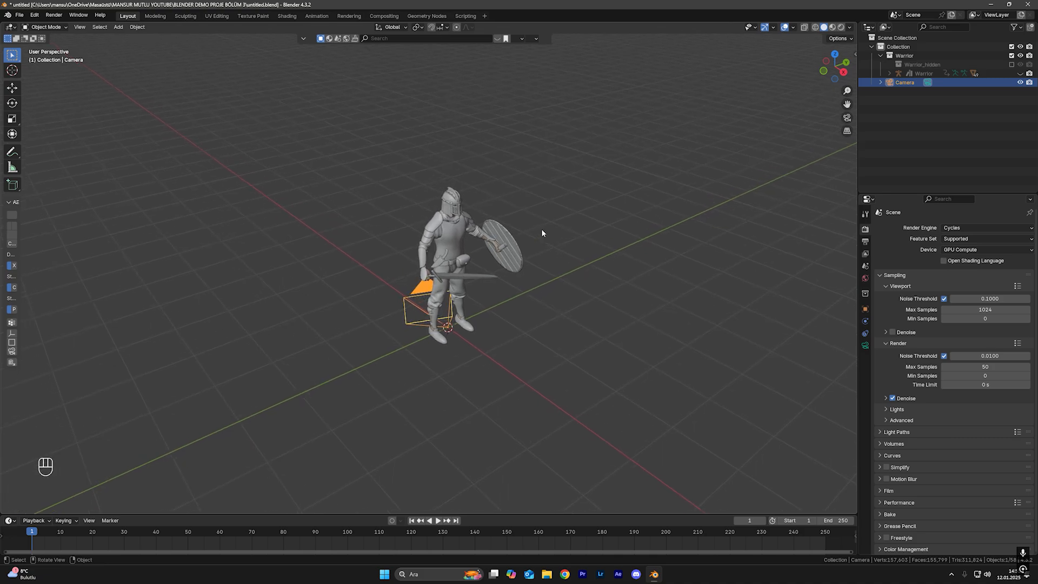
Reselect the camera, try scaling it along the global X axis only, and undo the scaling
click(536, 327)
click(407, 297)
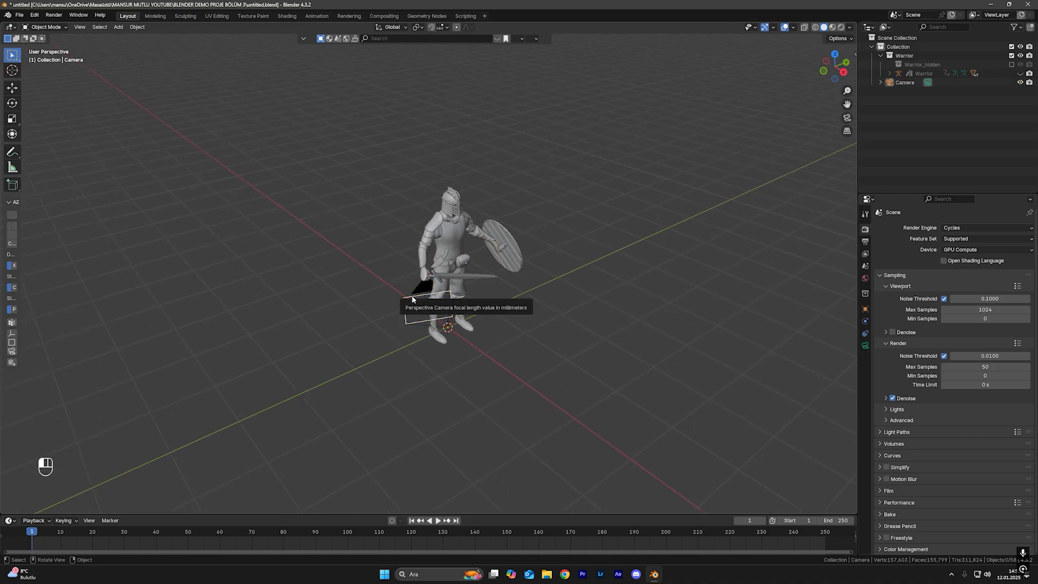
key(s)
key(x)
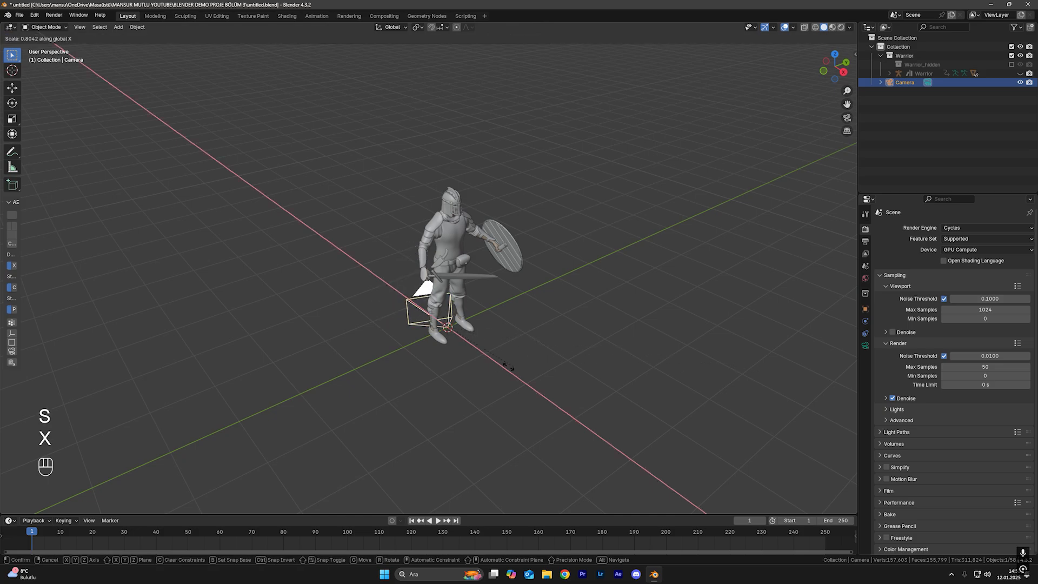
click(545, 363)
key(ctrl+z)
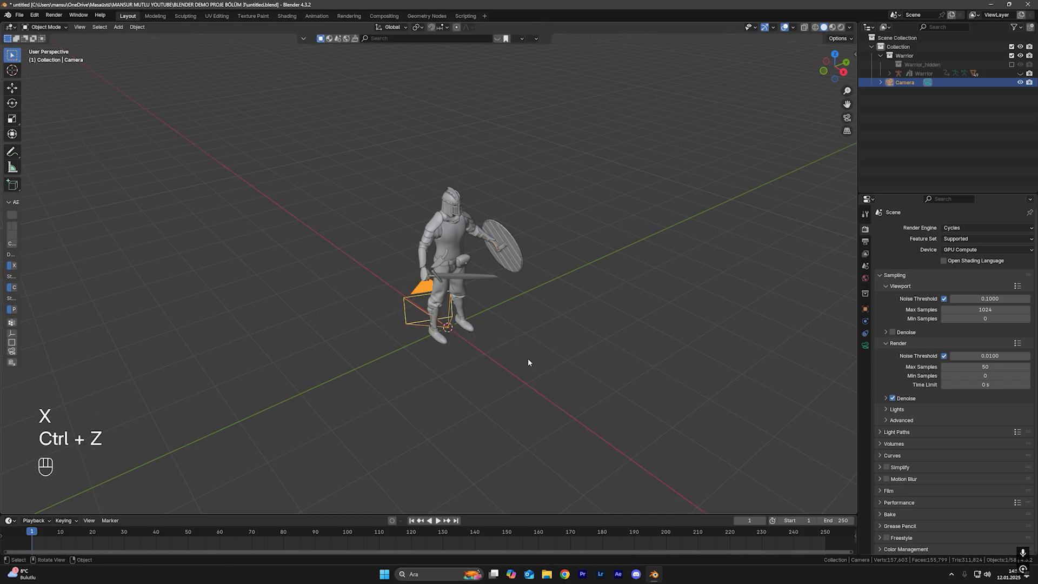
Try scaling the camera along the global Y axis and along the Z axis, undoing each scaling
key(s)
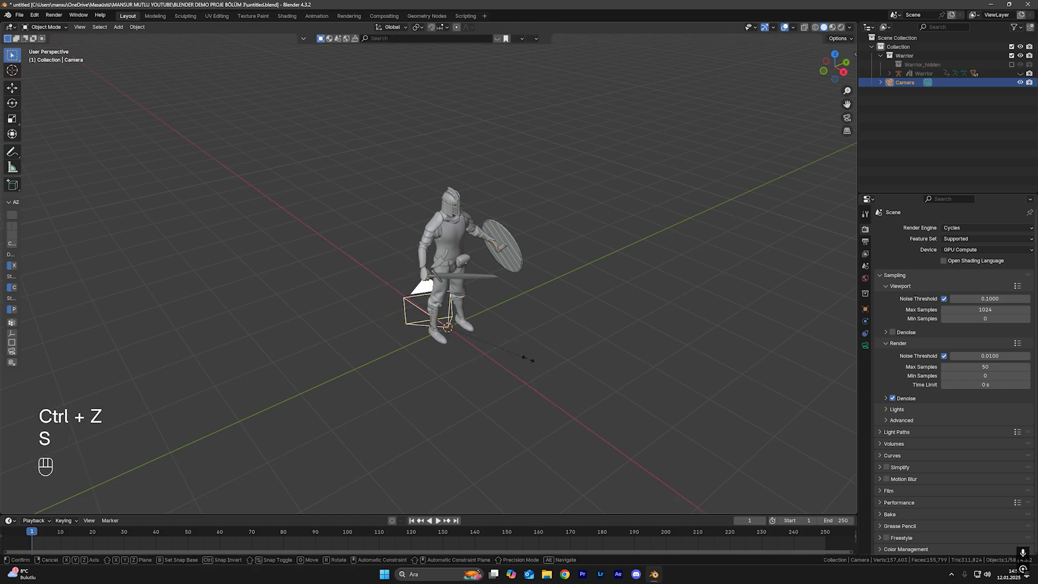
key(x)
key(y)
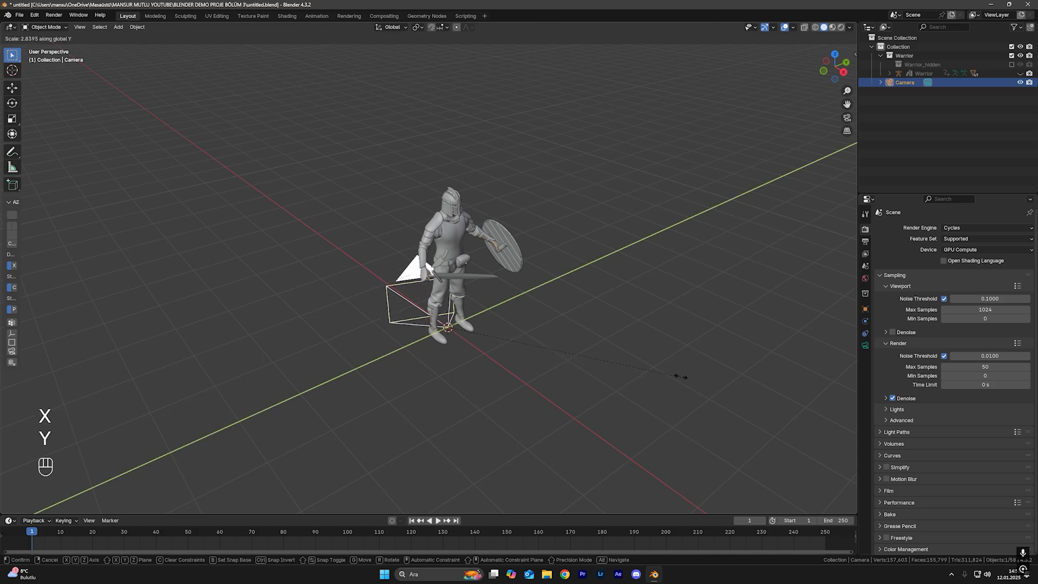
click(621, 365)
key(ctrl+z)
key(s)
key(z)
click(630, 348)
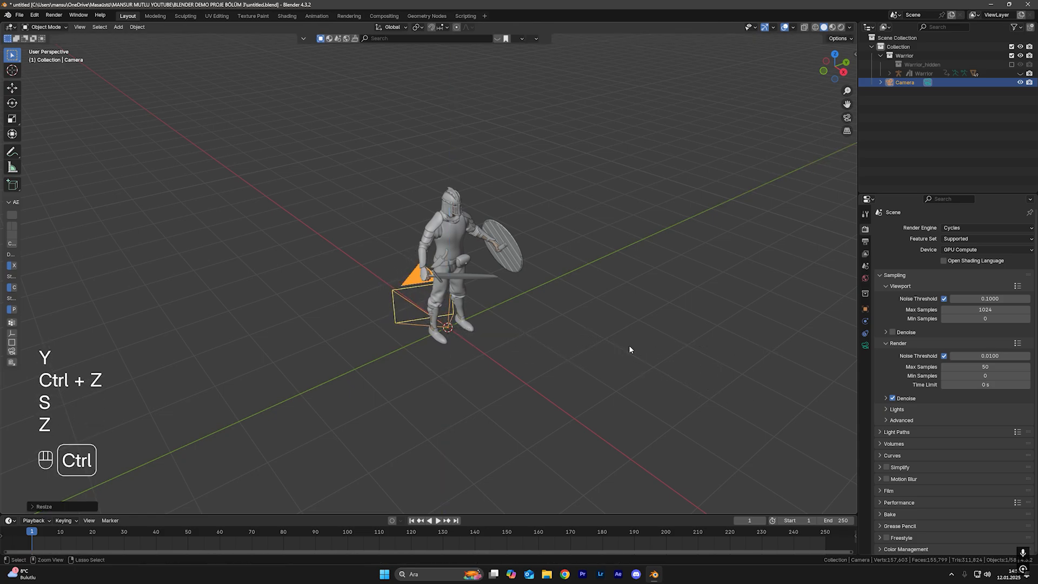
key(ctrl+z)
Reselect the camera and save the Blender file
click(534, 329)
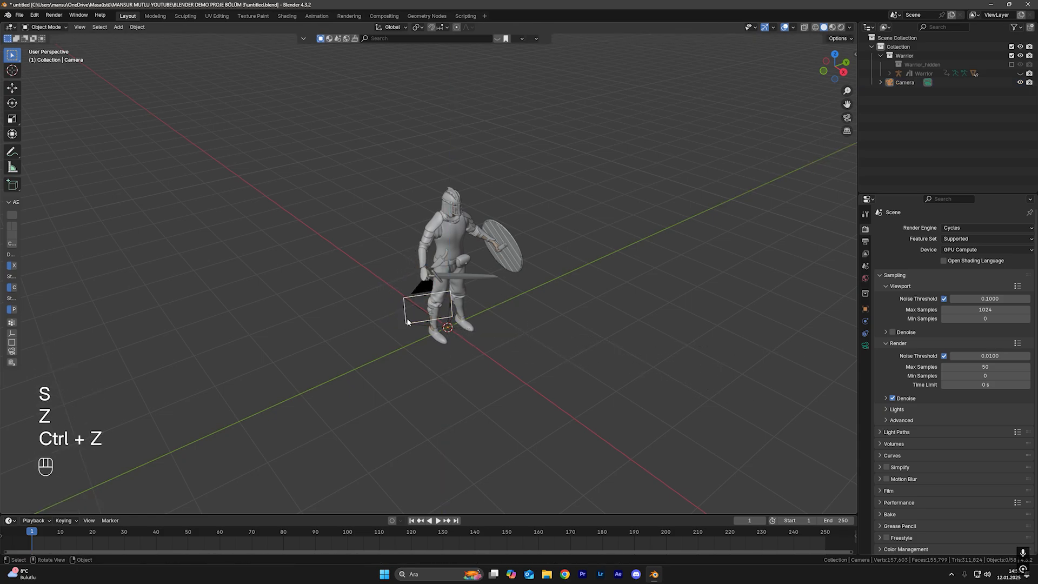
click(413, 291)
key(ctrl+s)
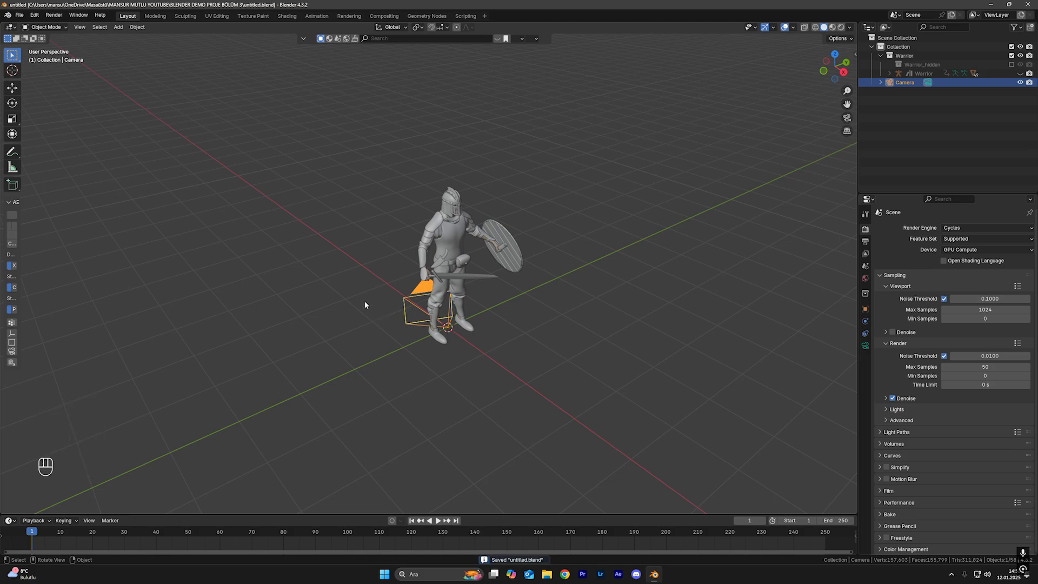
Reselect the camera and try the move, scale and rotate transforms on it in turn
click(365, 302)
click(416, 289)
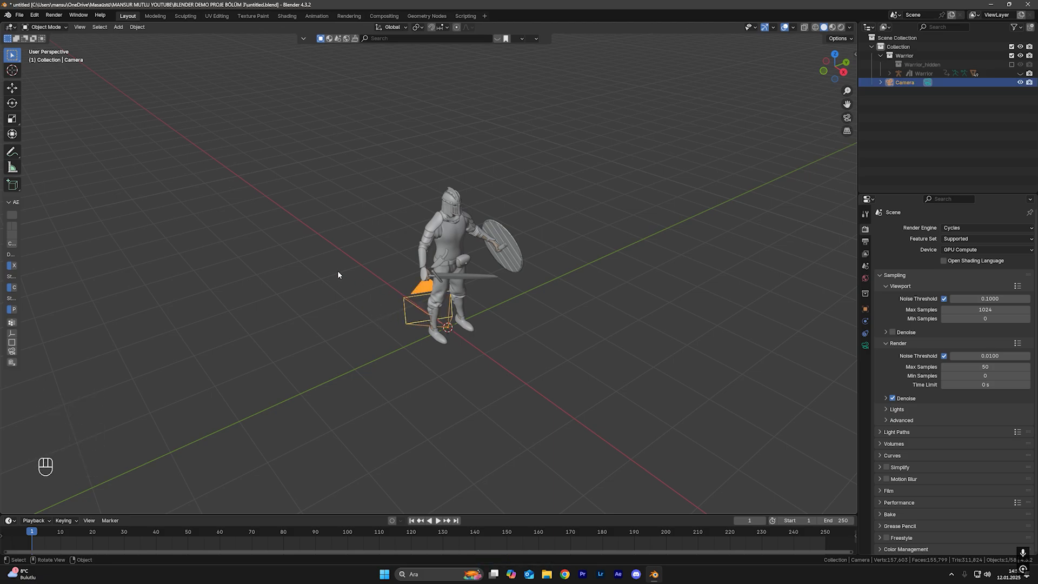
key(g)
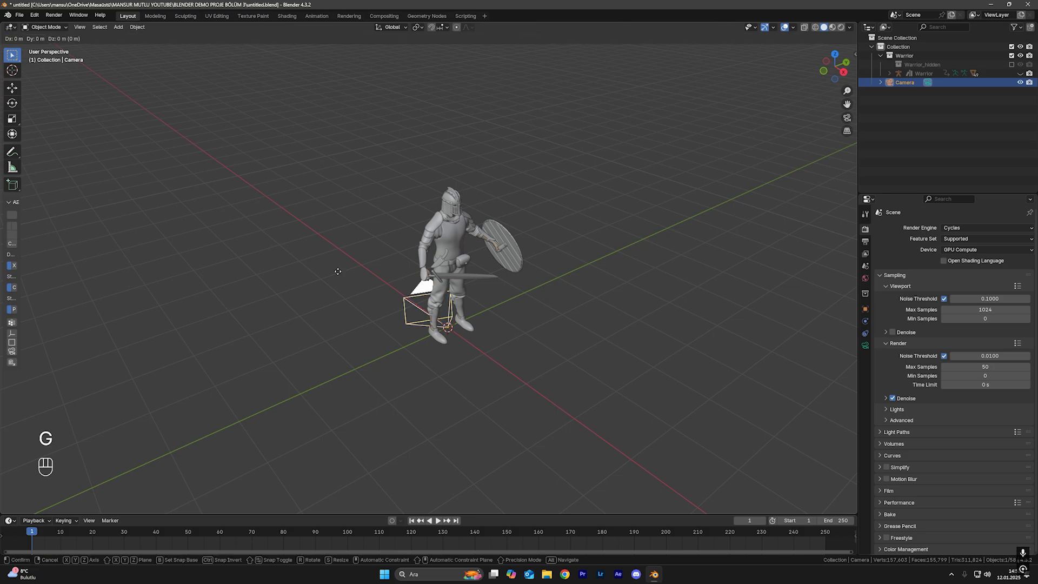
key(s)
key(r)
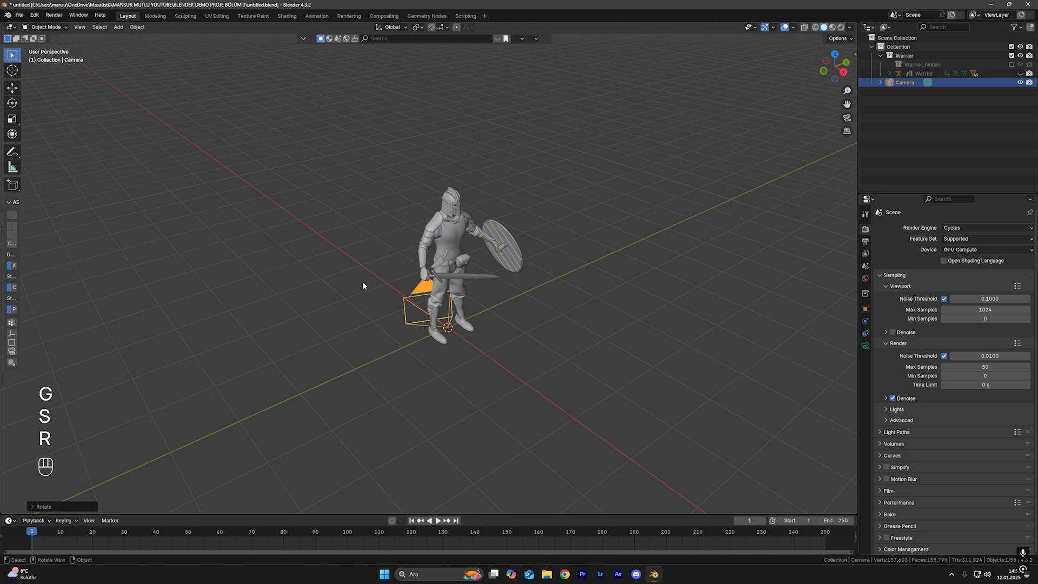
Try moving the camera along the global X axis with slower precision movement, and undo the transforms
key(g)
key(x)
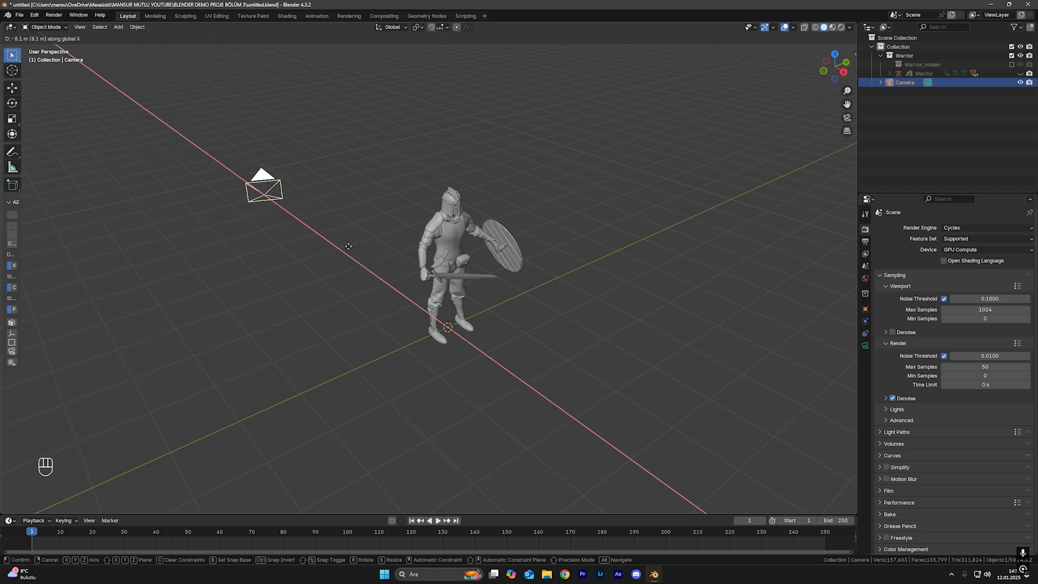
key(shift)
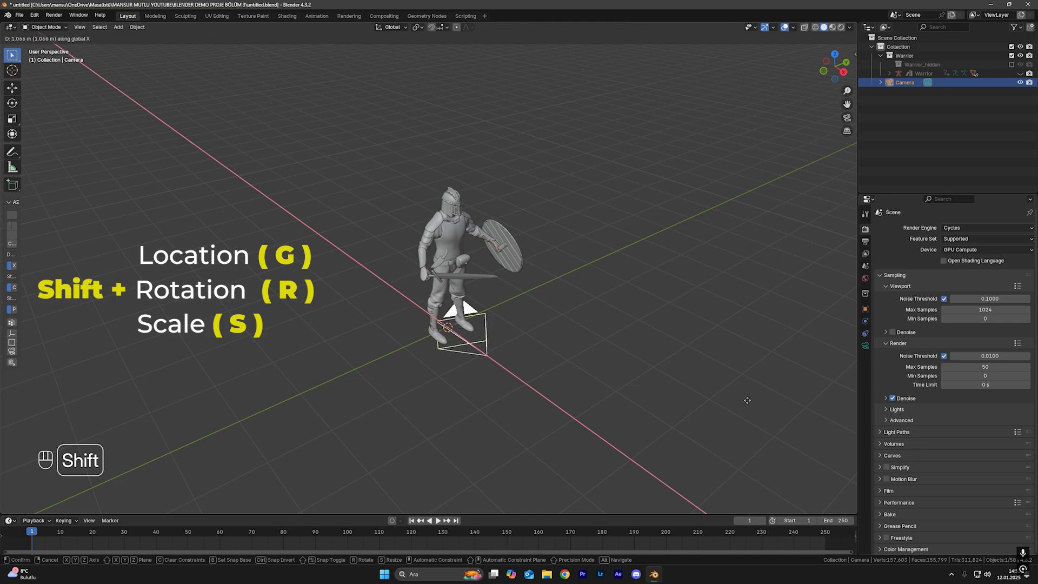
click(514, 261)
key(ctrl+z)
key(ctrl+z)
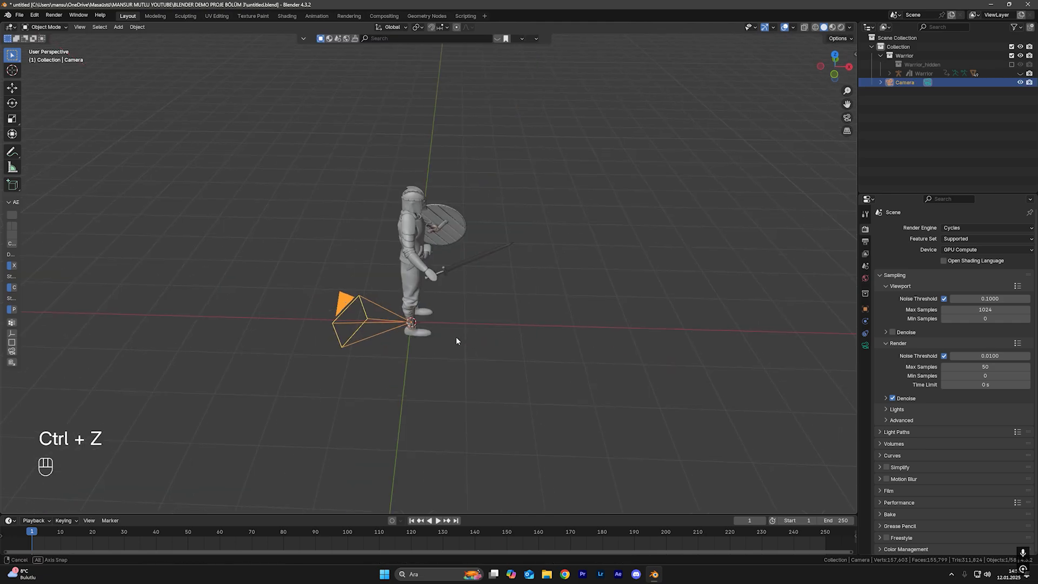
Move the camera about 5.3 m along the positive X axis, in front of the warrior
middle_drag(456, 338, 469, 343)
scroll(400, 369, down, 2)
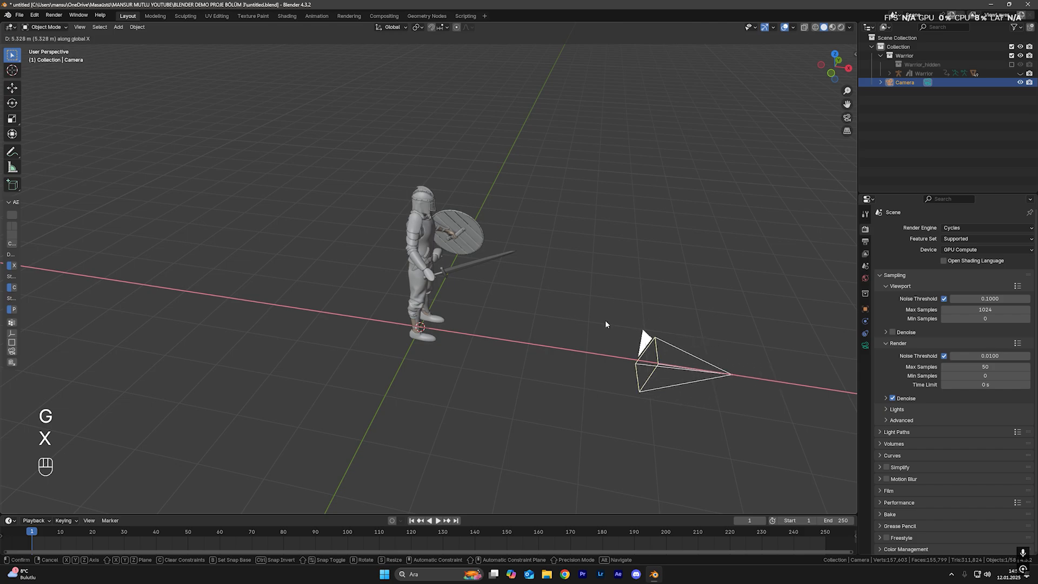
click(606, 321)
middle_drag(683, 349, 607, 334)
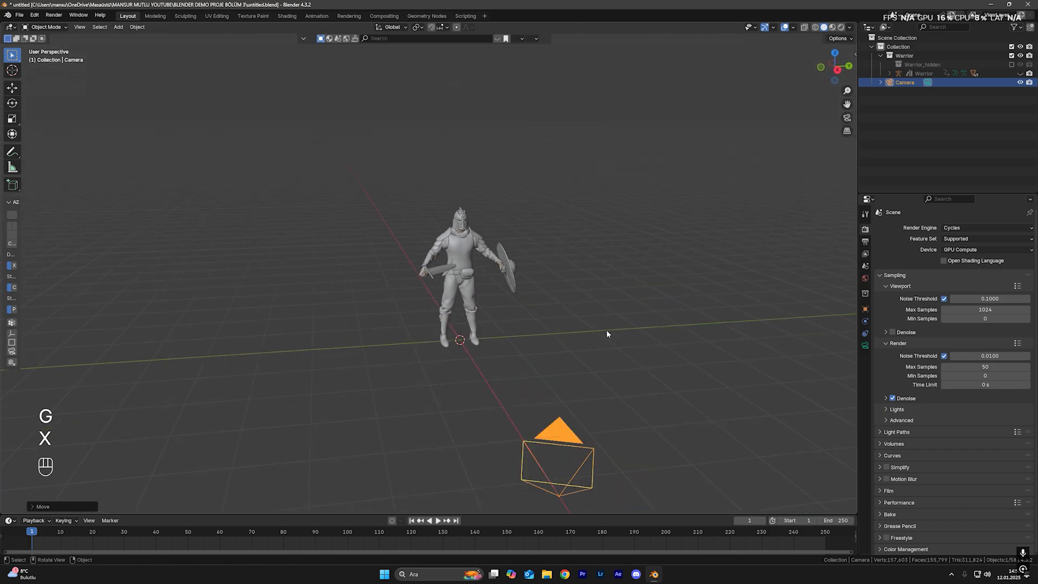
Toggle in and out of the camera view and end up looking through the camera
key(KP_0)
key(KP_0)
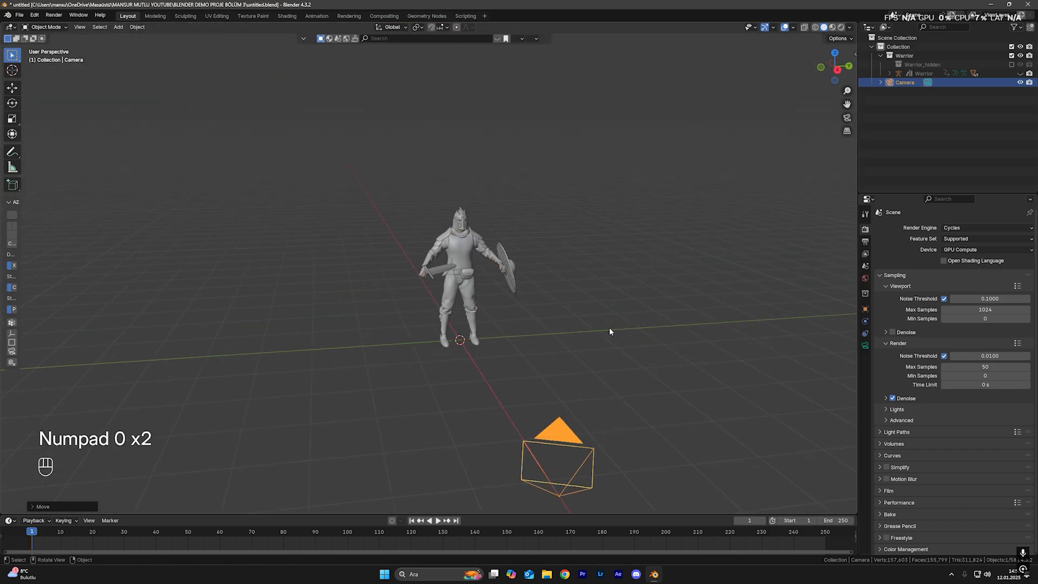
key(KP_0)
key(KP_0)
key(KP_0)
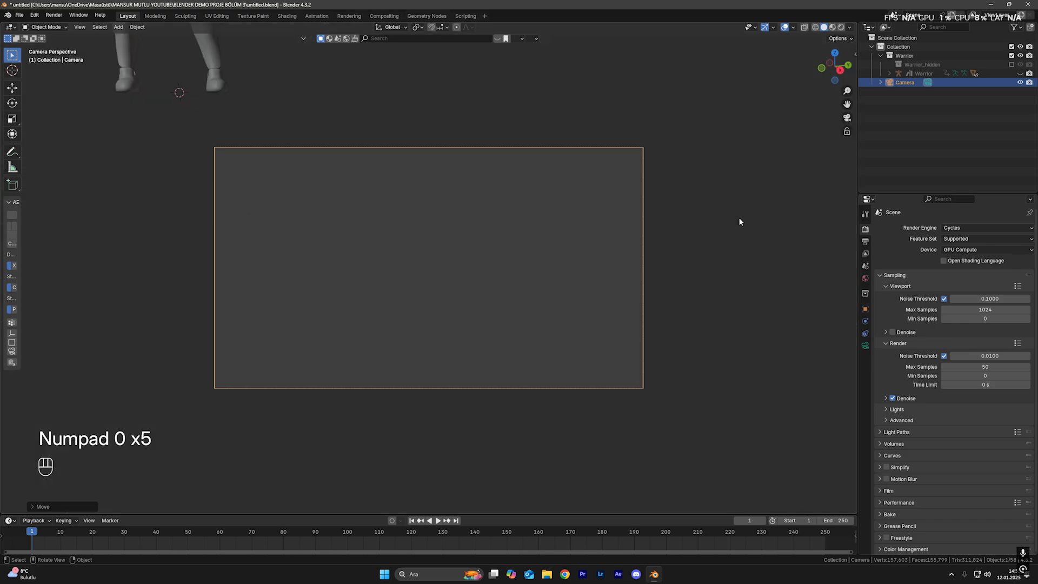
Lock the camera to the view and orbit it around the warrior while looking through it
key(n)
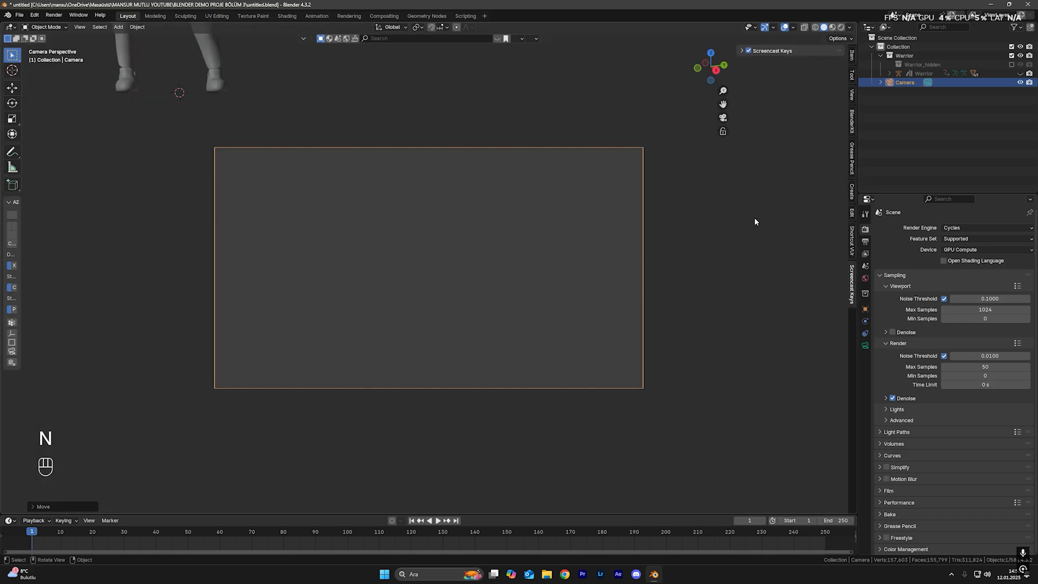
click(851, 100)
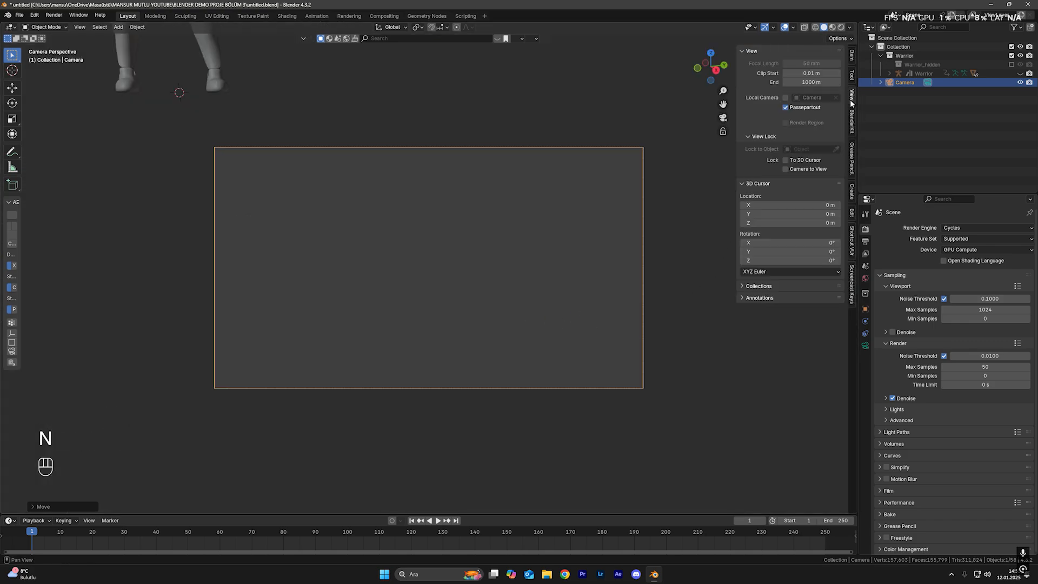
click(810, 172)
key(n)
middle_drag(421, 346, 376, 310)
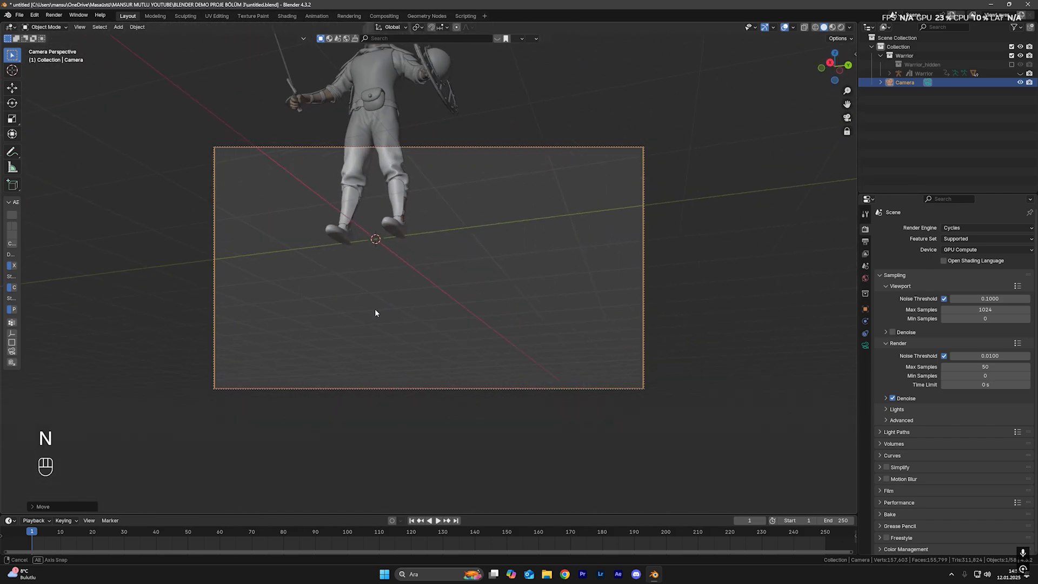
Try raising the camera along the global Z axis in camera view, and undo the move
key(g)
key(z)
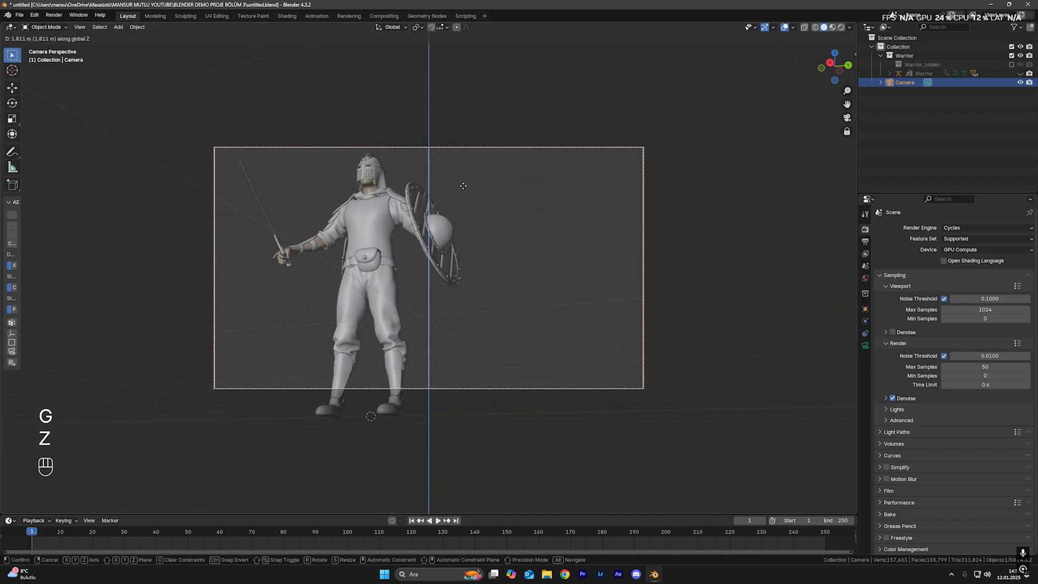
click(432, 109)
key(ctrl+z)
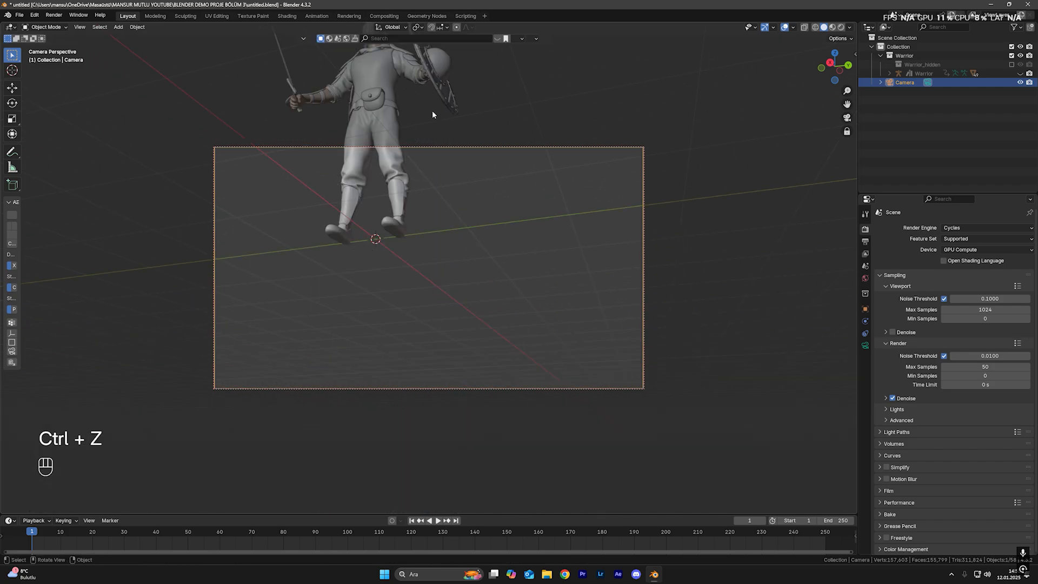
Toggle the camera view and reselect the camera by its frame
key(KP_0)
click(477, 151)
click(478, 148)
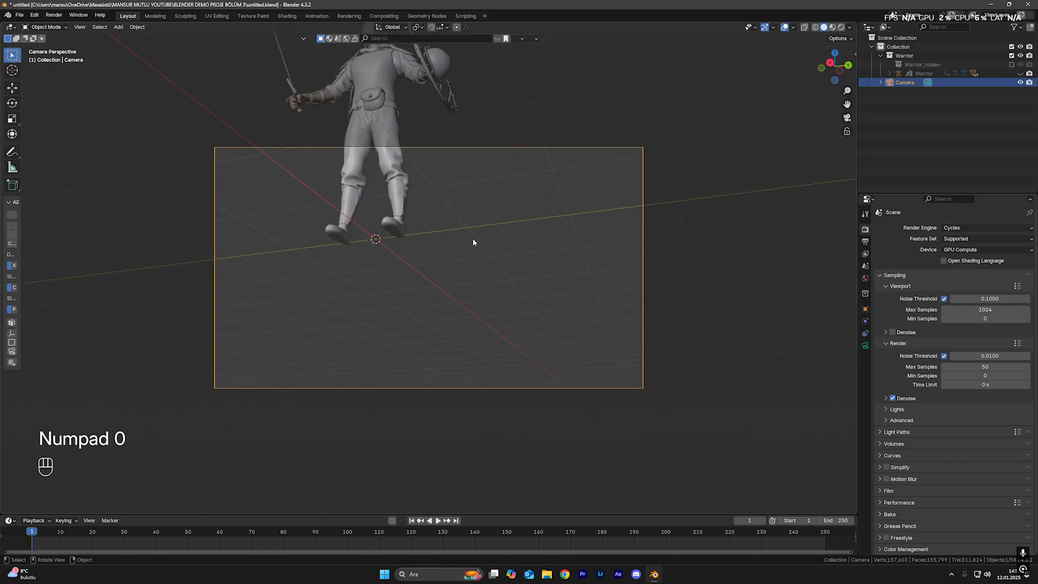
Try moving the camera along the global Z axis and rotating it about Z in camera view, undoing each change
key(g)
key(z)
click(471, 261)
key(ctrl+z)
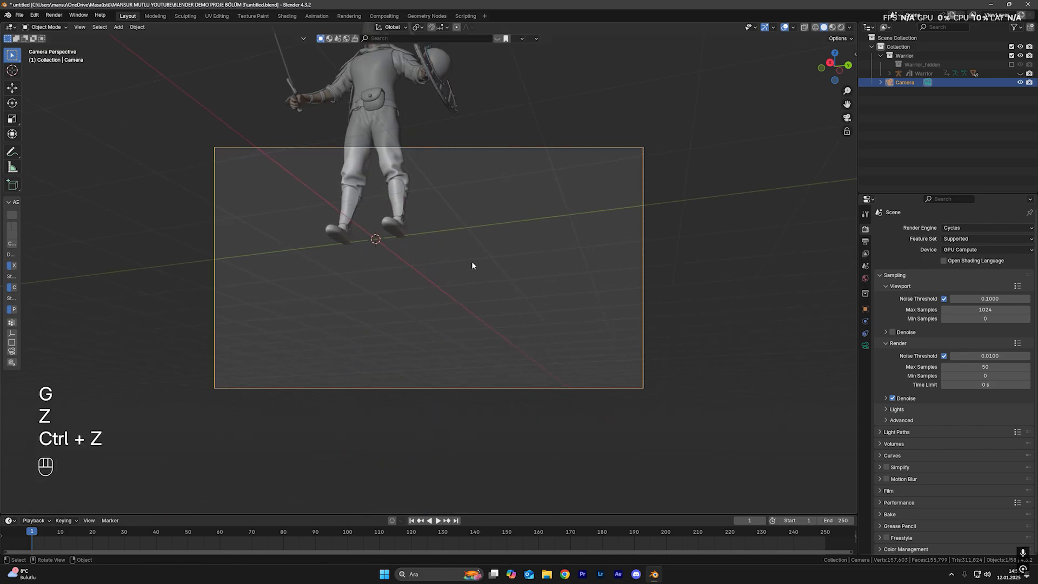
key(r)
key(z)
click(466, 262)
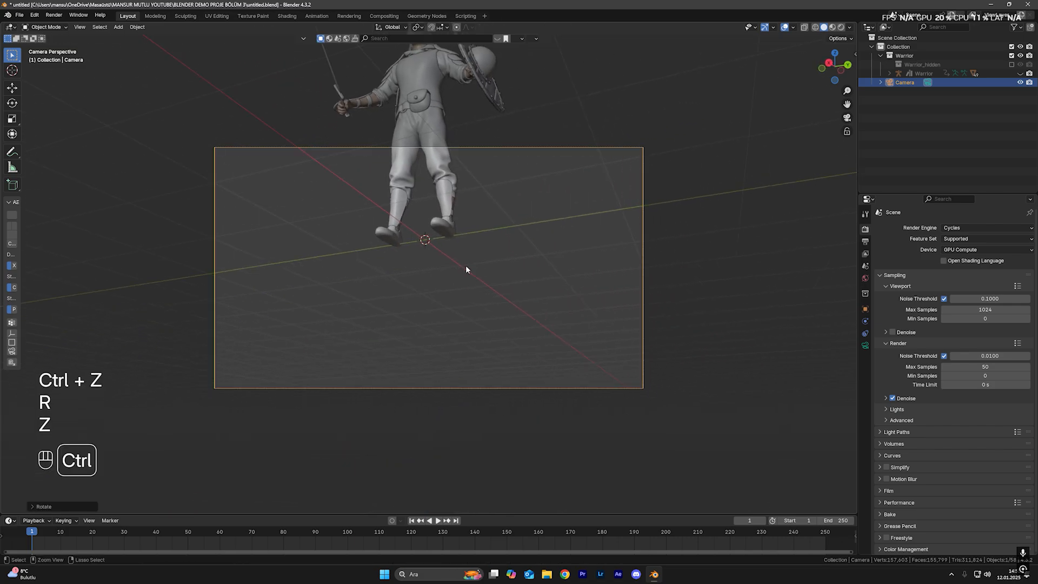
key(ctrl+z)
Enable Lock Camera to View and return to looking through the camera
middle_drag(497, 287, 539, 264)
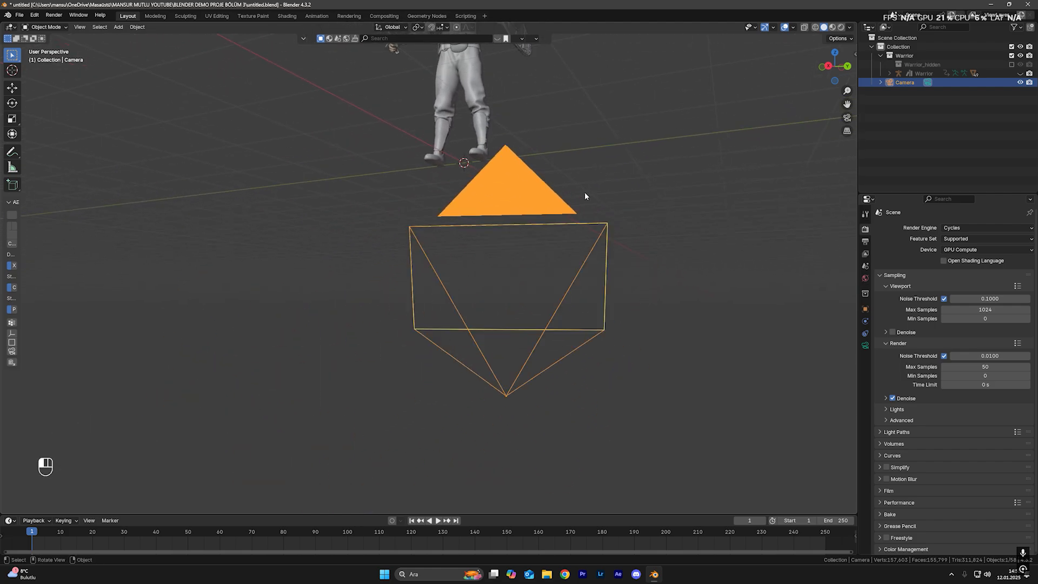
key(n)
key(n)
key(KP_0)
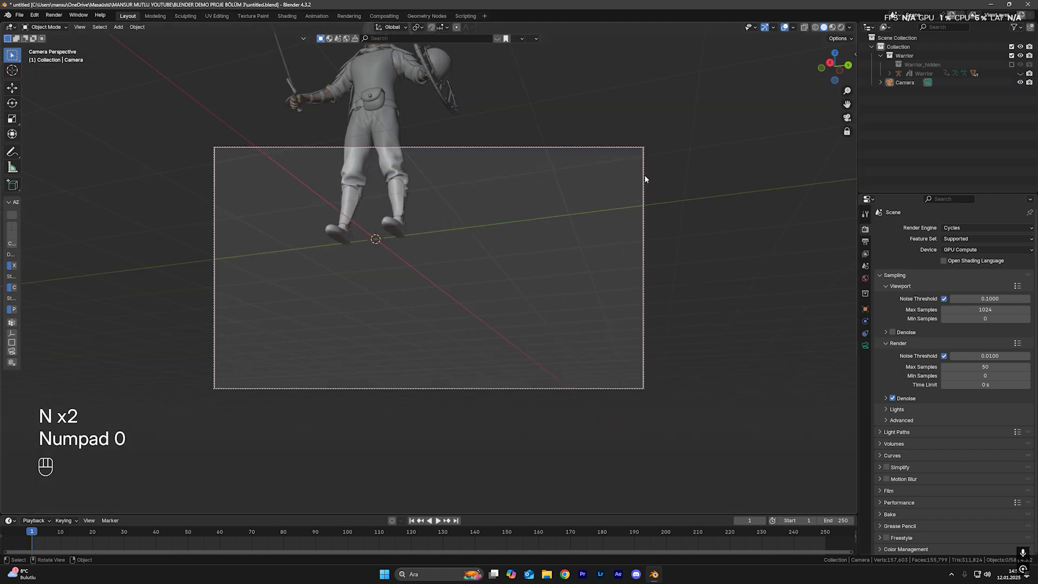
Orbit the locked camera to the warrior's front and raise it along the global Z axis to bring him into frame
key(g)
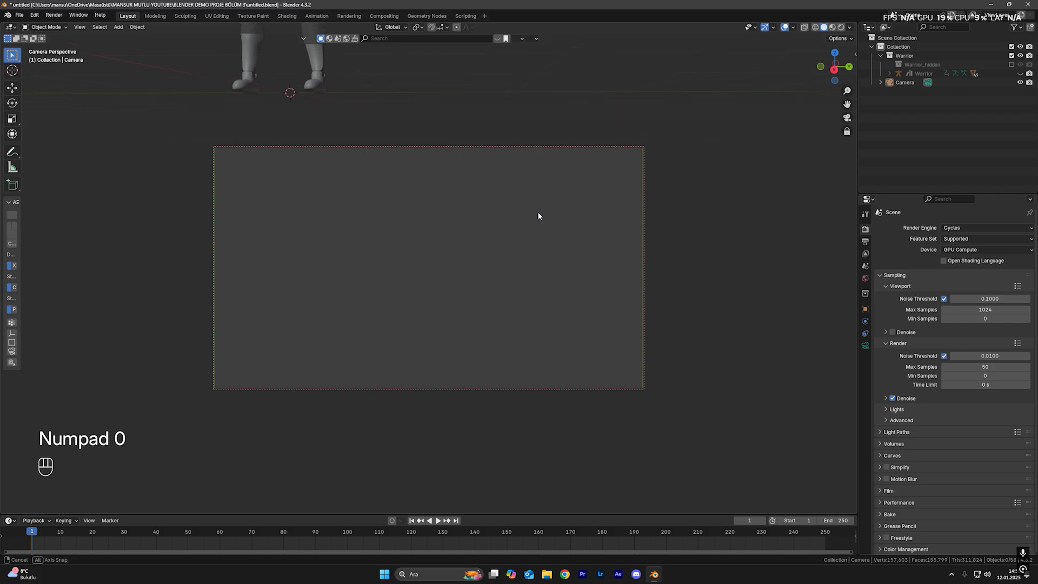
key(z)
click(507, 146)
key(g)
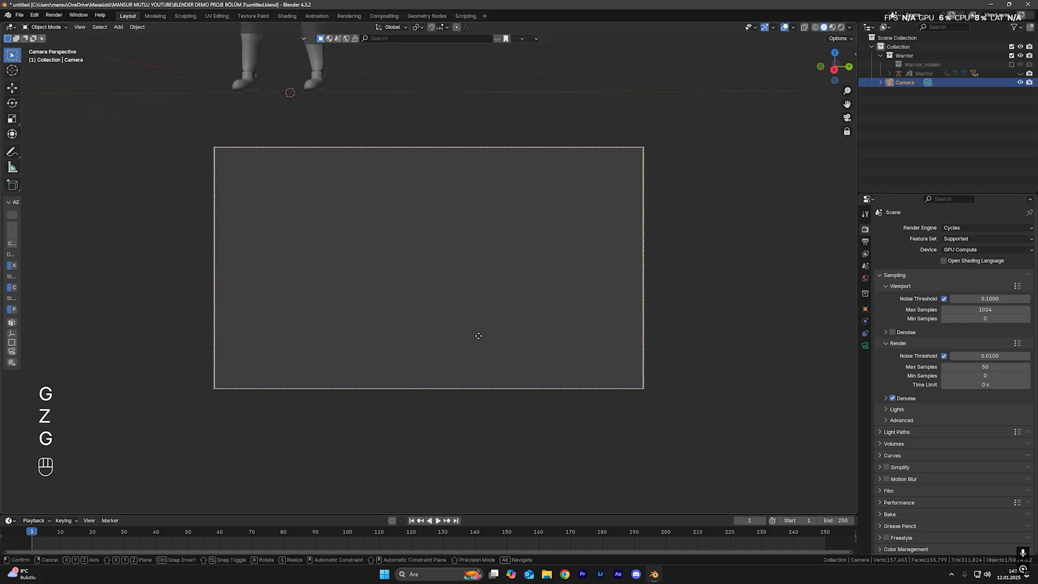
key(z)
click(436, 422)
Move the camera along the global Y axis to centre the warrior horizontally in the frame, and save the file
key(g)
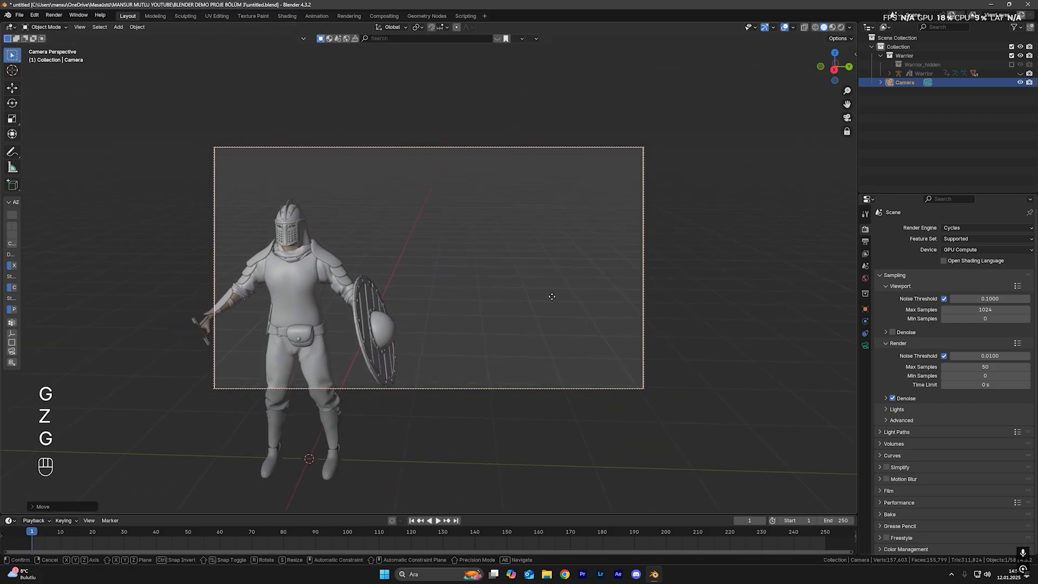
key(y)
click(411, 299)
middle_drag(410, 298, 424, 263)
key(ctrl+z)
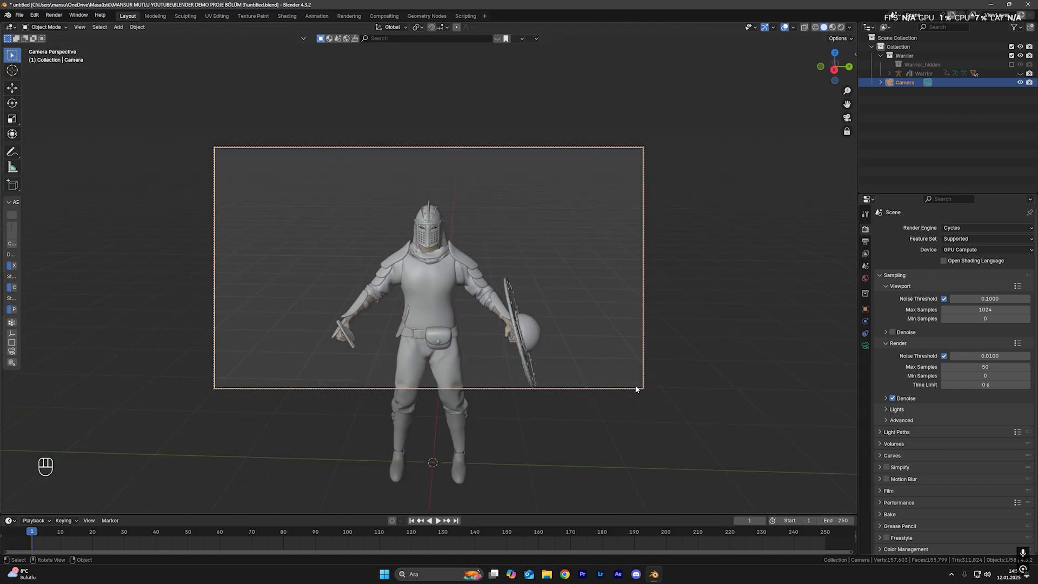
key(ctrl+s)
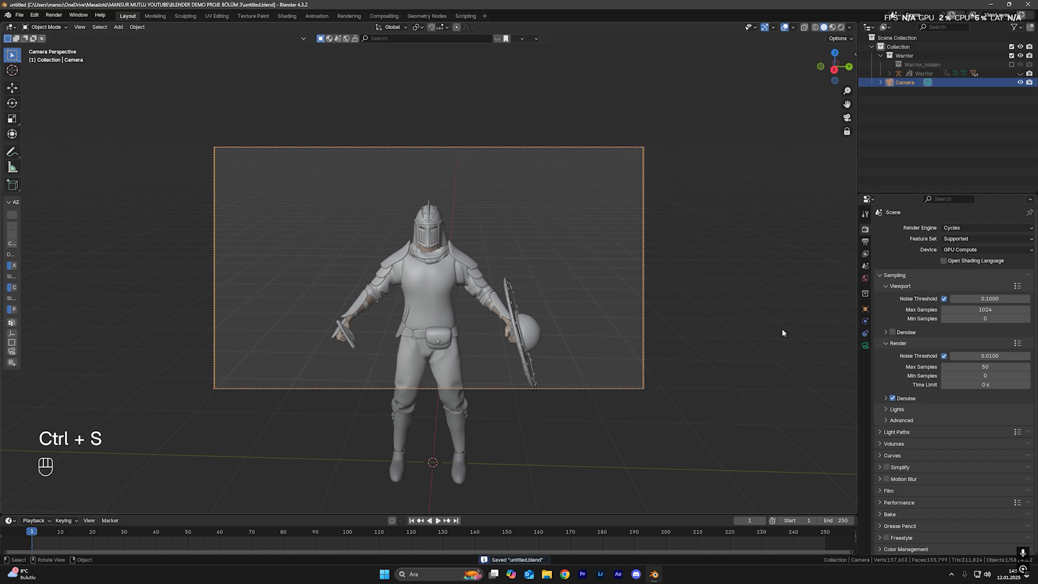
Set the camera's focal length to 85 mm
click(865, 346)
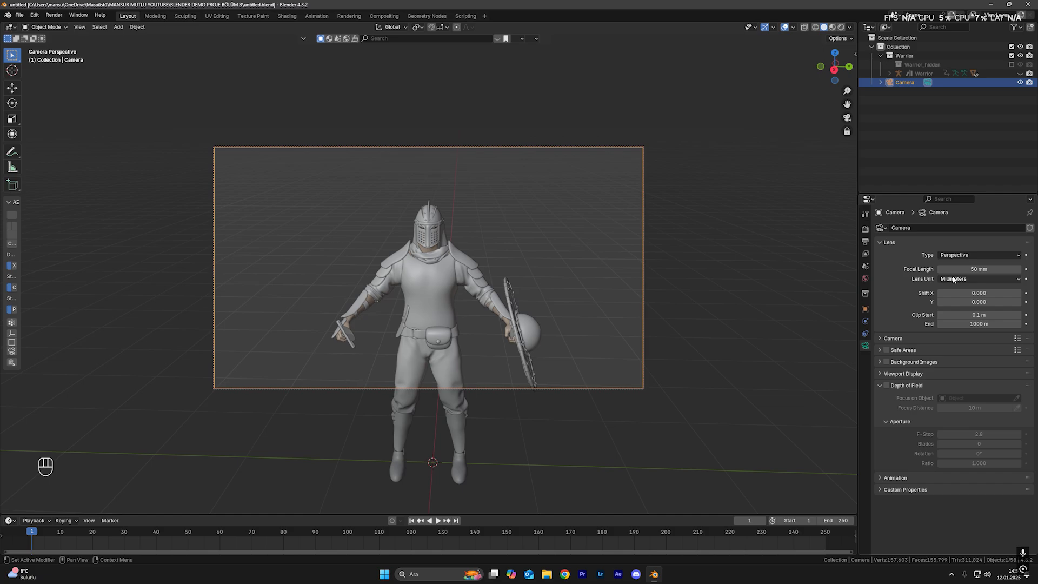
text(85)
key(Return)
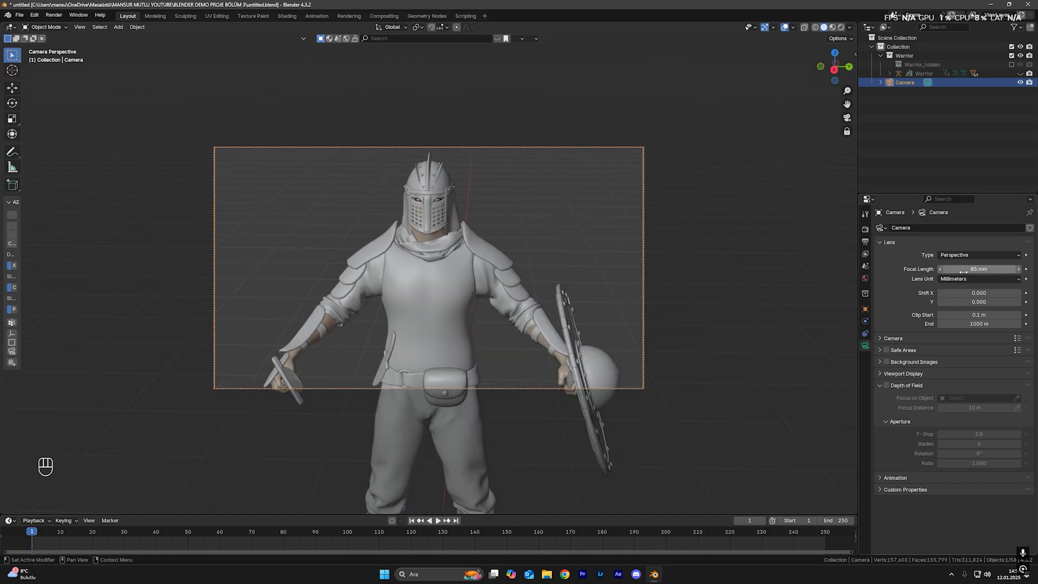
Enable the camera's depth of field with the warrior's head object Sphere.011 as focus and an F-Stop of 1.4
click(887, 386)
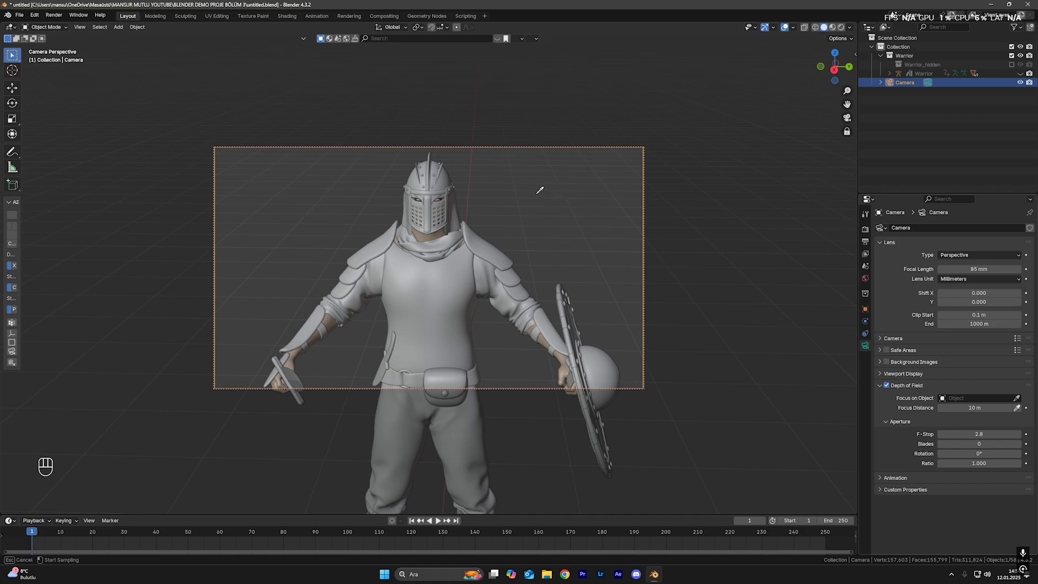
click(440, 201)
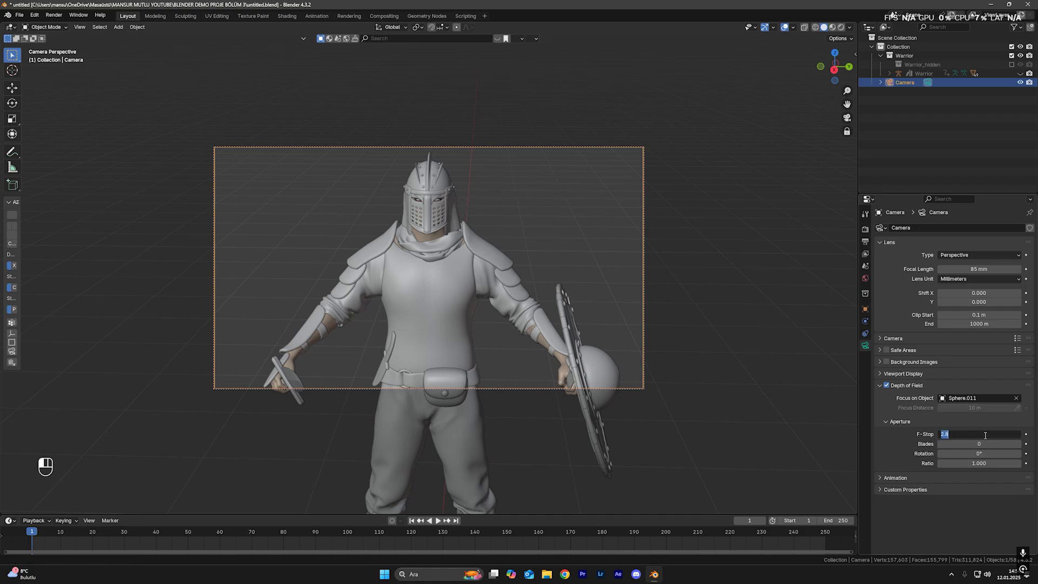
key(Return)
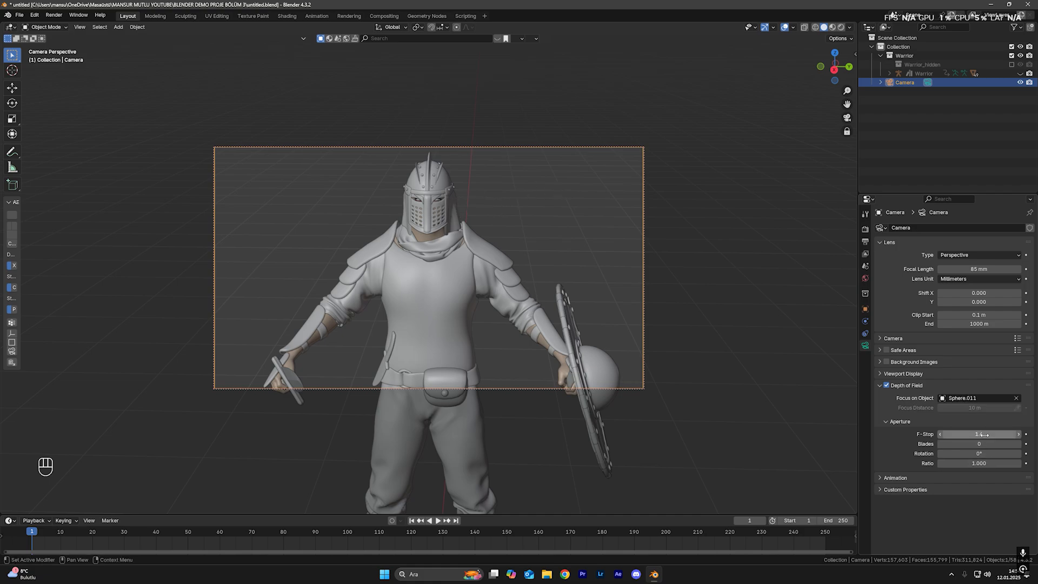
Try a free trackball rotation of the camera and undo it
key(r)
key(r)
ctrl+click(630, 285)
key(ctrl+z)
Reframe the warrior from helmet to belt by alternating free trackball rotations and global Z moves of the camera
key(r)
key(r)
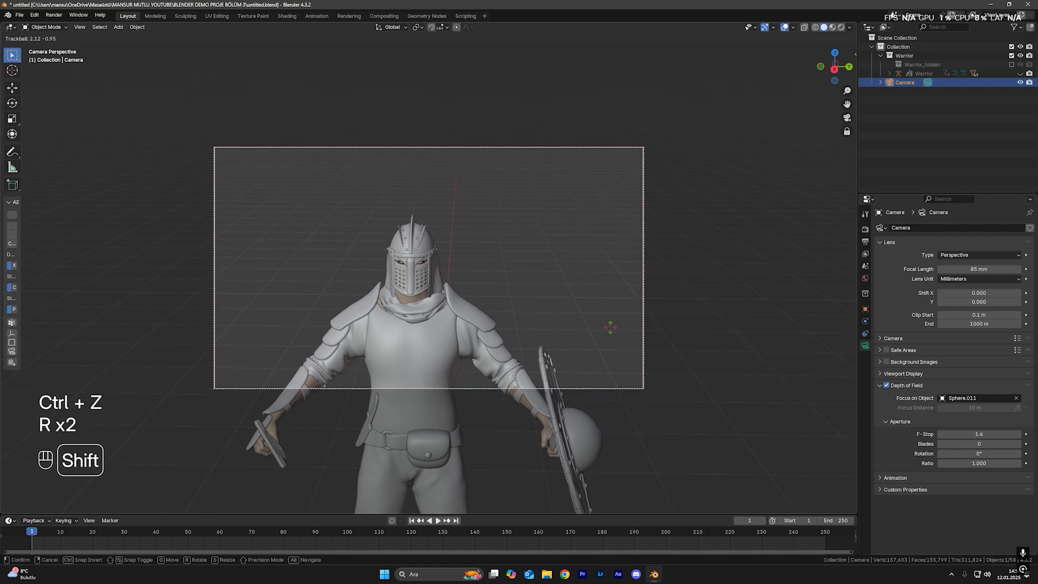
shift+click(624, 399)
key(g)
key(z)
click(563, 324)
key(r)
key(r)
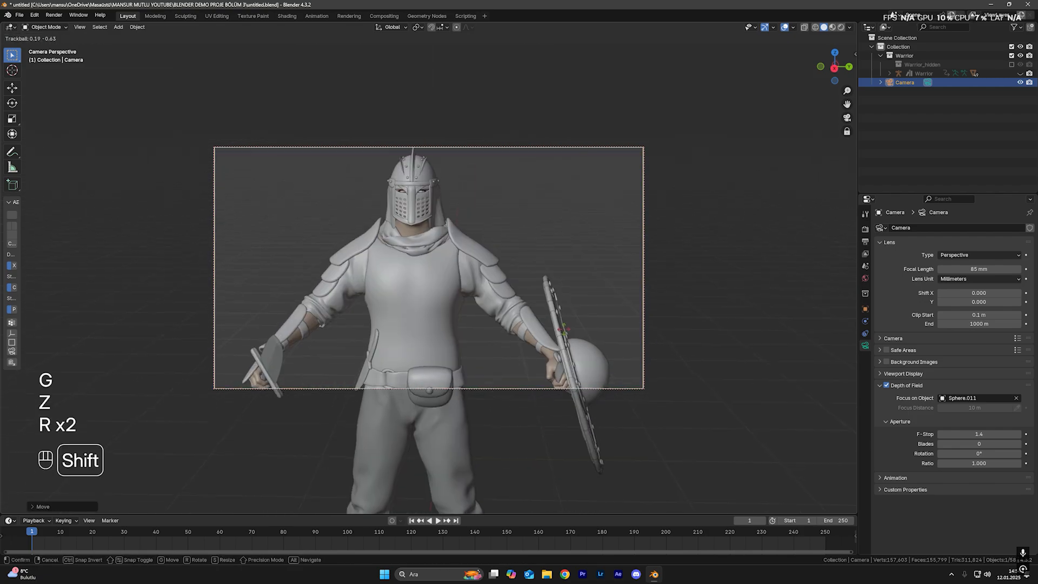
click(560, 245)
key(g)
key(z)
click(560, 312)
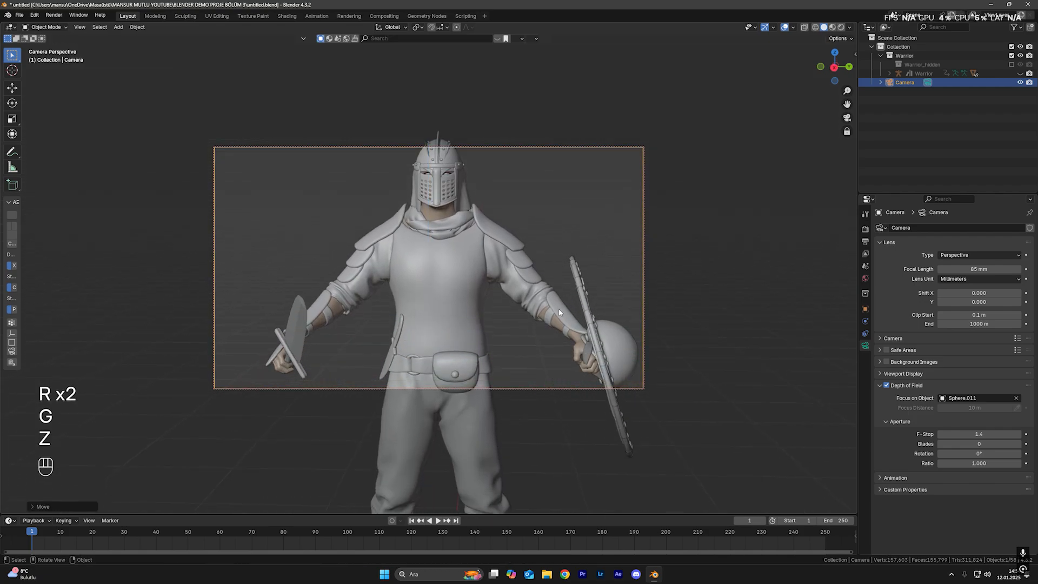
Bring the camera into a close three-quarter view of the helmet and shoulders, save the file and leave camera view
click(566, 236)
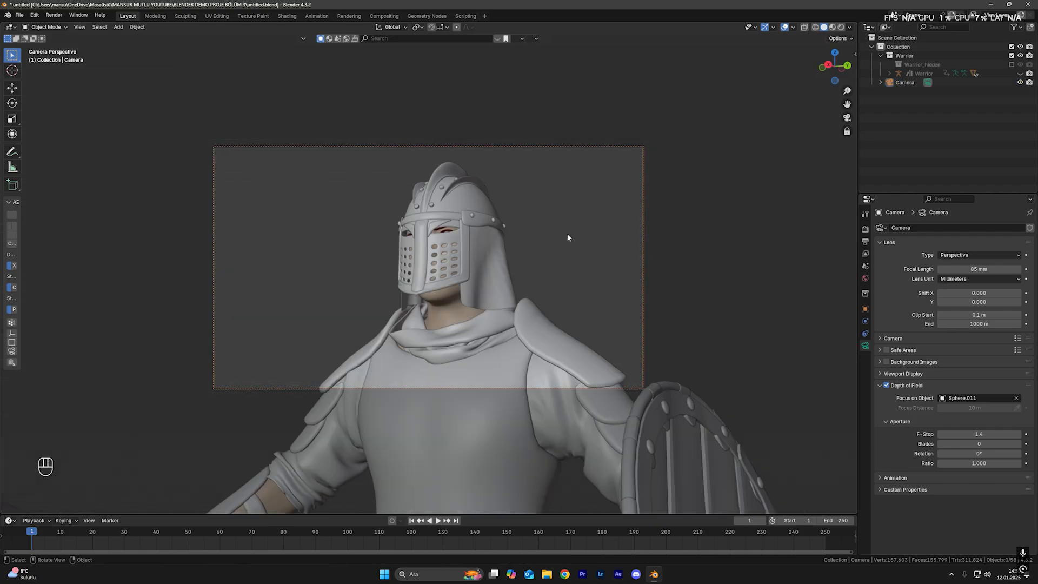
key(ctrl+s)
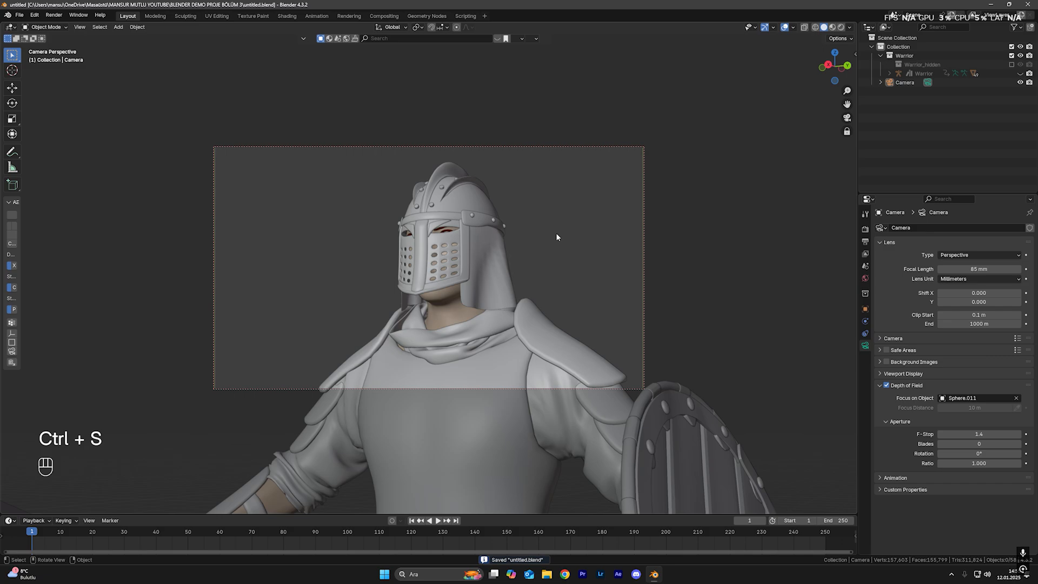
key(KP_0)
key(ctrl+s)
Select the camera beside the warrior and reduce its viewport display size to 0.19 m
middle_drag(457, 230, 497, 309)
scroll(497, 309, down, 4)
click(496, 309)
click(497, 312)
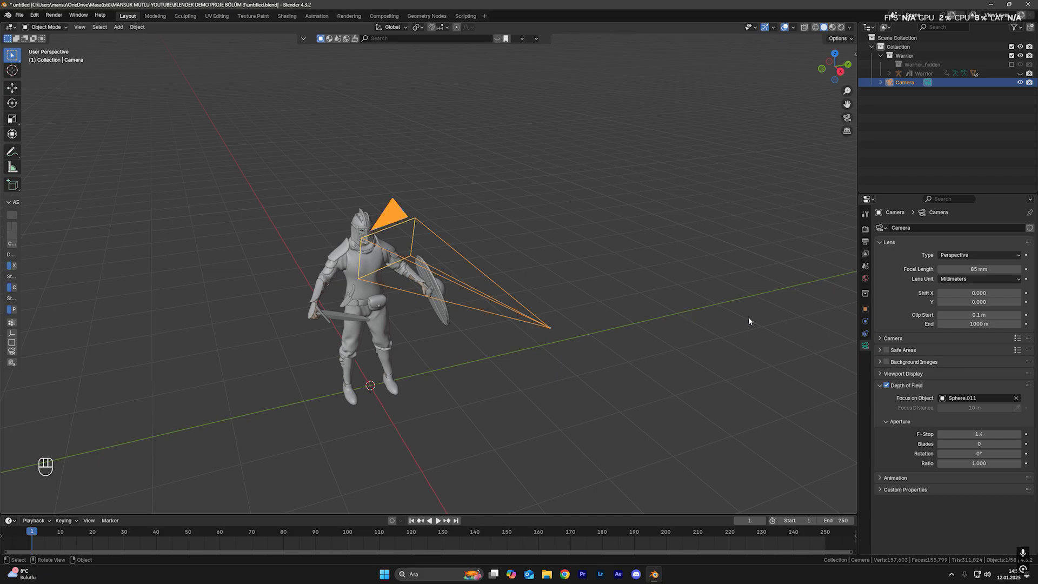
click(880, 373)
ctrl+click(971, 387)
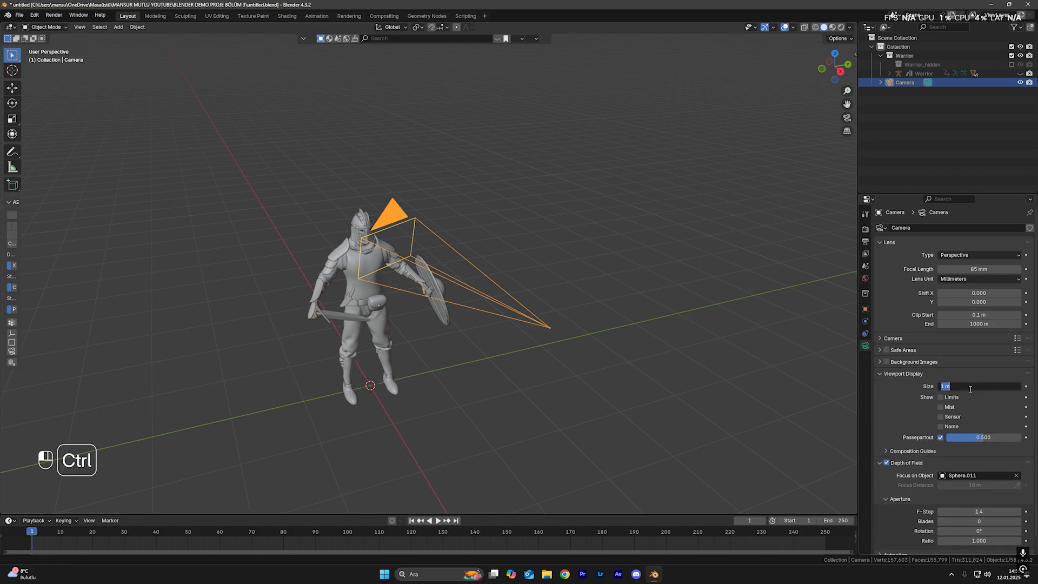
click(815, 388)
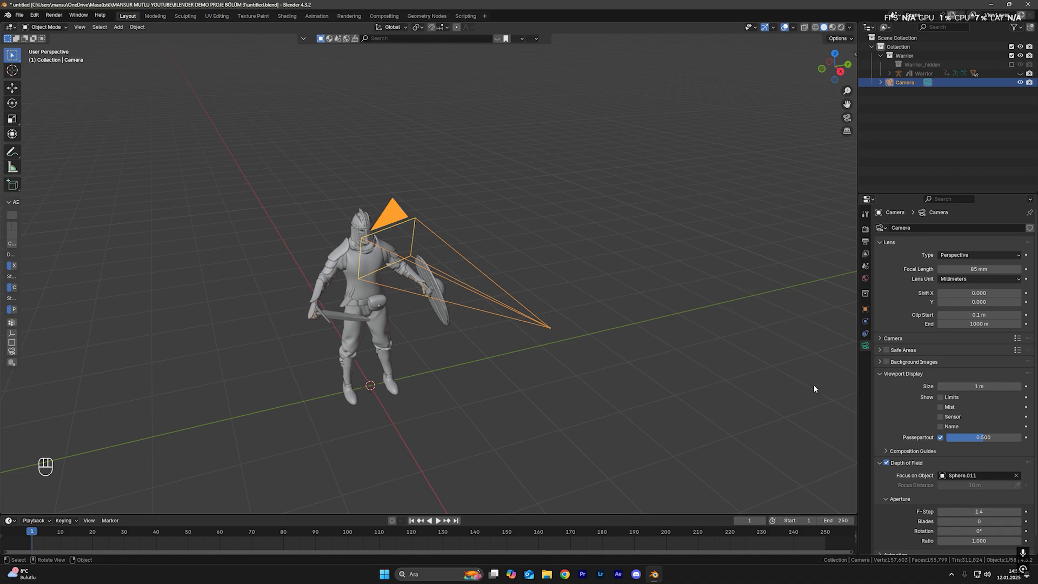
drag(966, 387, 938, 386)
click(718, 288)
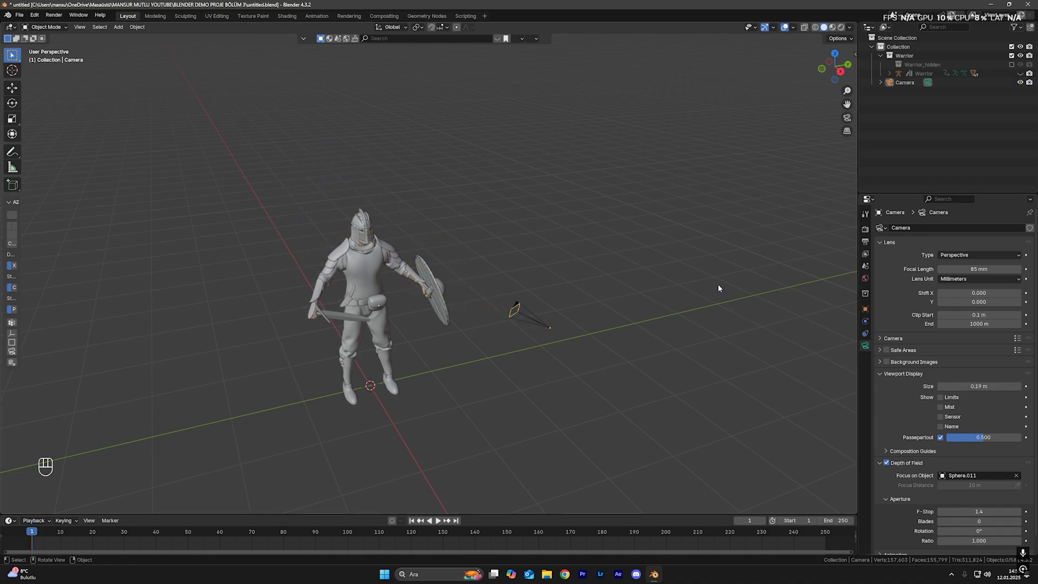
Toggle between the camera view and the scene view to compare the framing
key(KP_0)
key(KP_0)
key(KP_0)
key(KP_0)
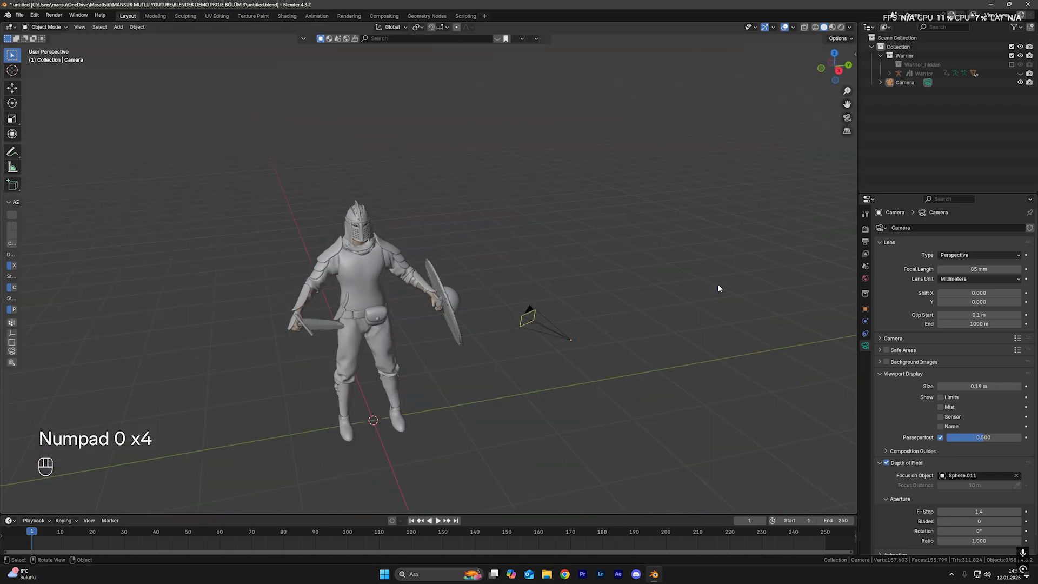
Reselect the camera, set its viewport display size to 0.35 m and save the file
click(527, 319)
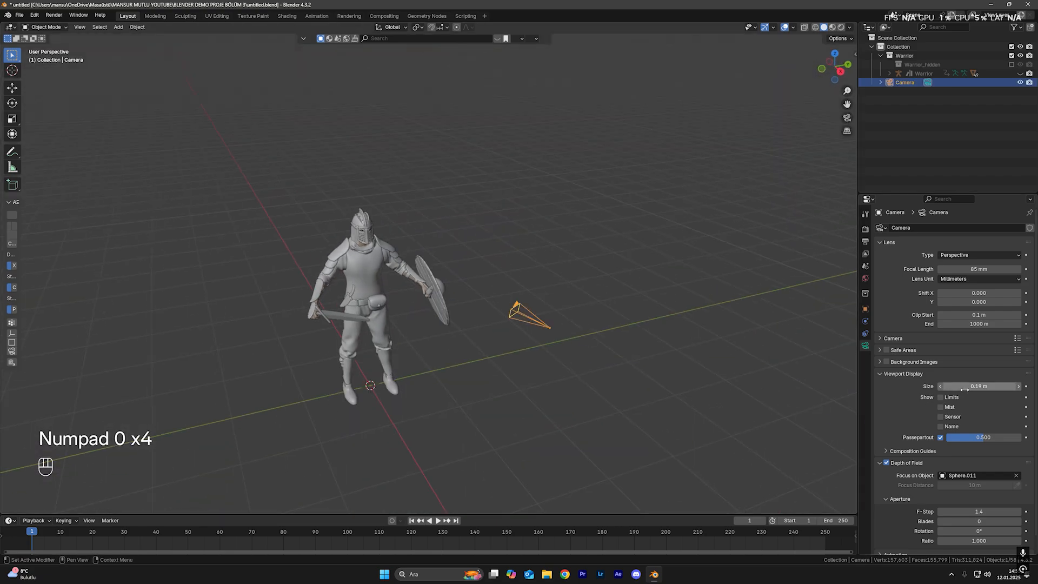
mouse_move(965, 389)
mouse_down()
mouse_move(1021, 387)
mouse_move(974, 387)
mouse_up()
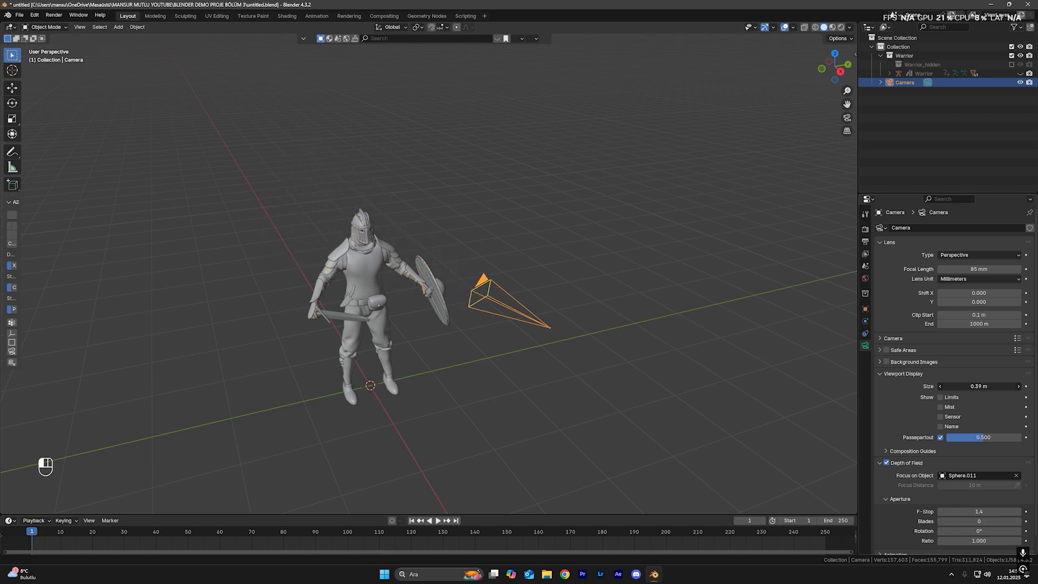
click(615, 251)
key(ctrl+s)
key(ctrl+s)
middle_drag(615, 251, 485, 257)
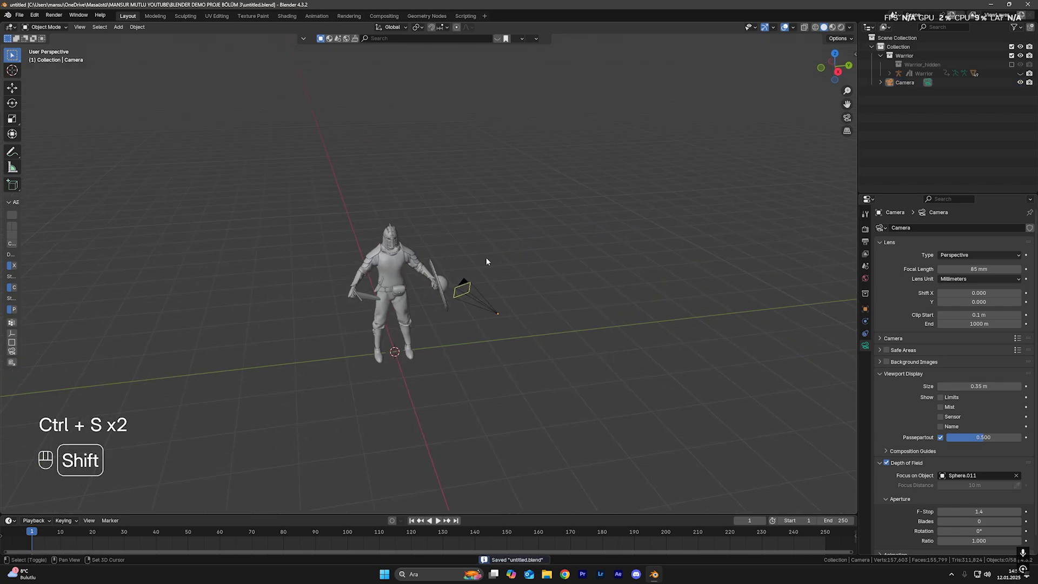
Check the framing through the camera, return to the scene view and save the file again
key(ctrl+s)
key(KP_0)
key(KP_0)
scroll(541, 242, down, 3)
key(ctrl+s)
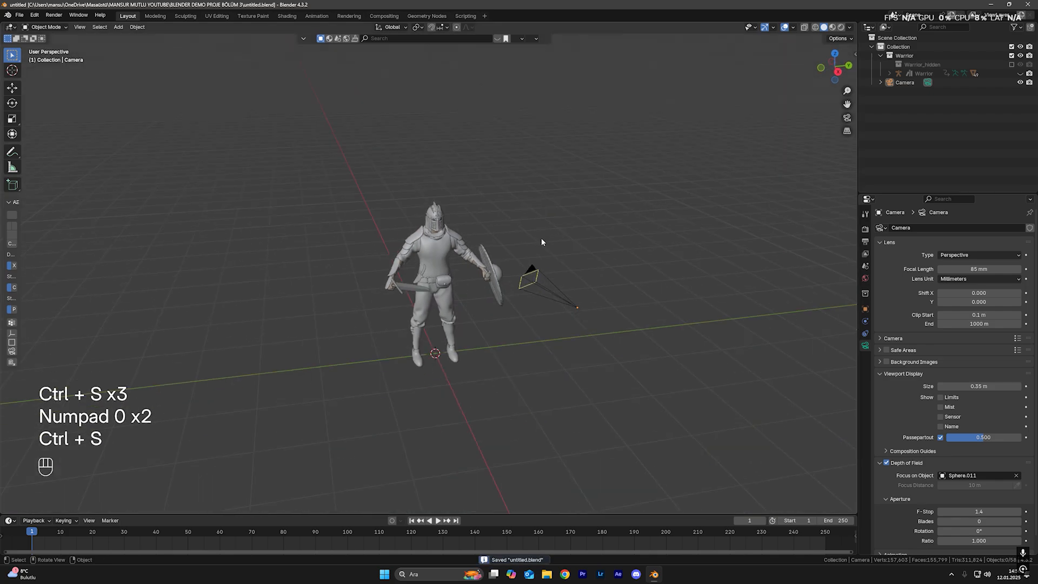
Add a mesh plane at the warrior's feet
middle_drag(545, 239, 519, 339)
key(shift+a)
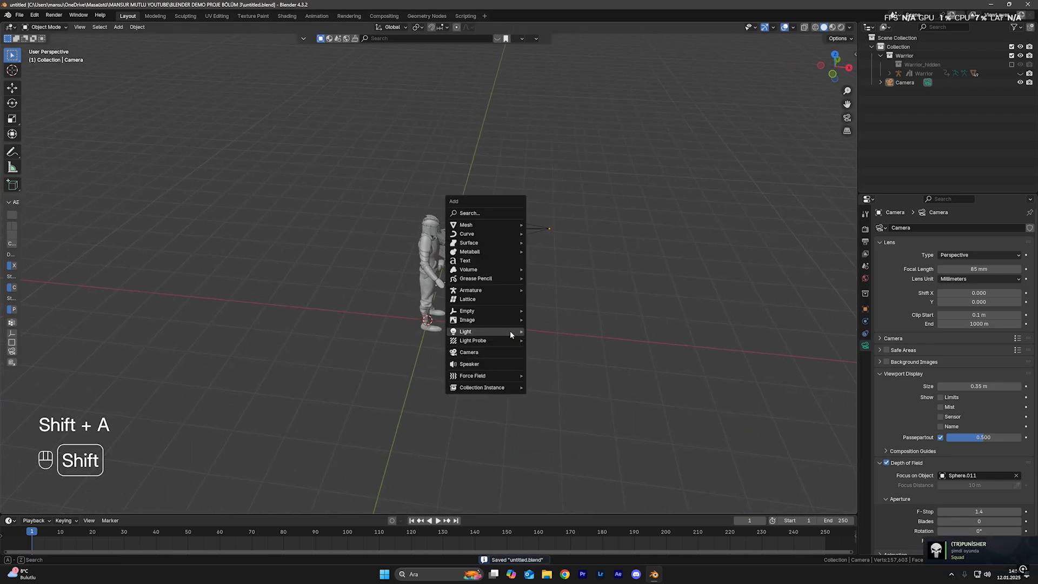
mouse_move(511, 224)
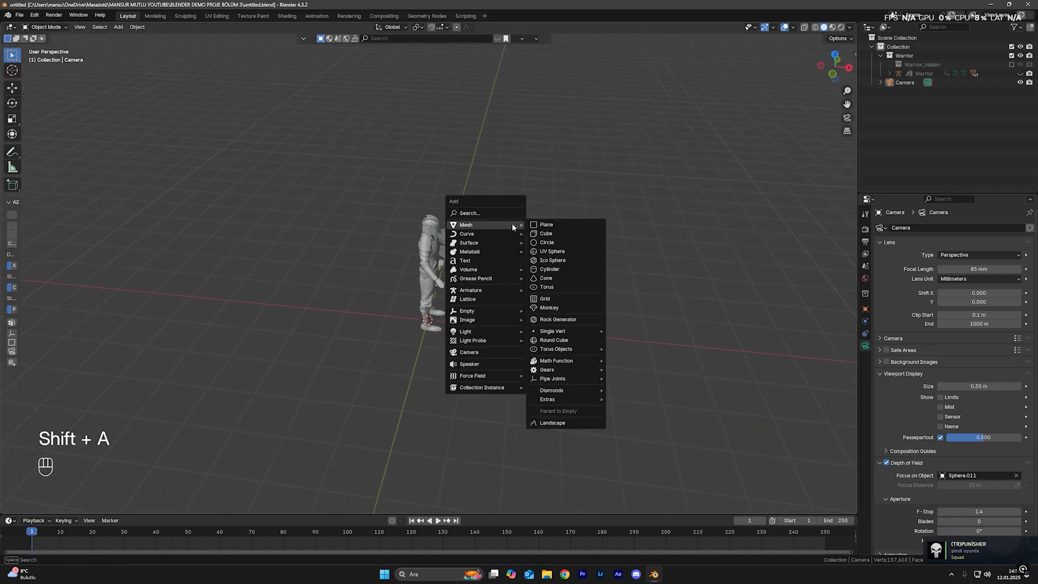
click(536, 224)
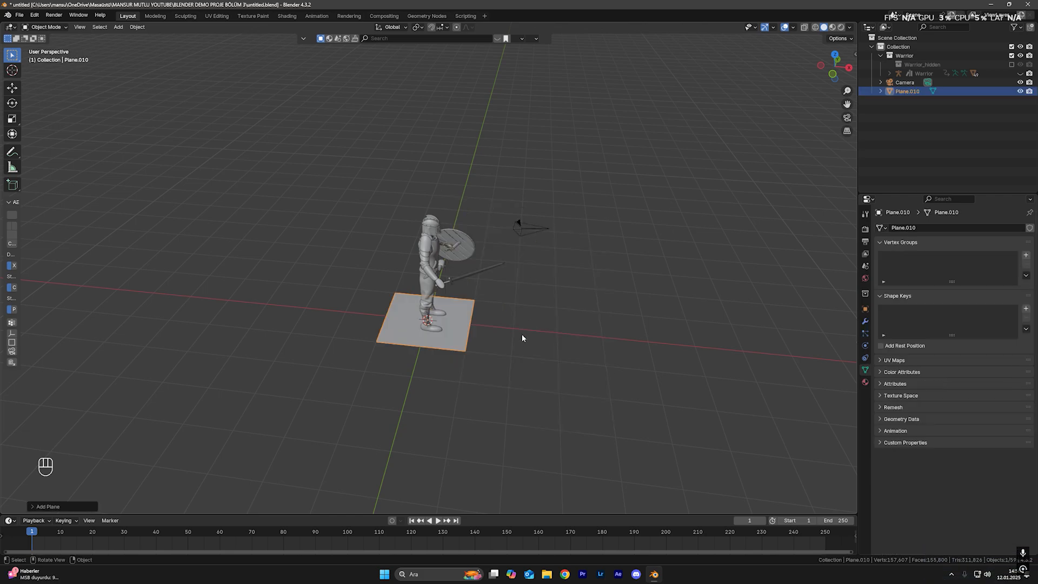
Scale the plane up uniformly into a large floor around the warrior
scroll(522, 338, down, 3)
middle_drag(522, 338, 478, 324)
key(s)
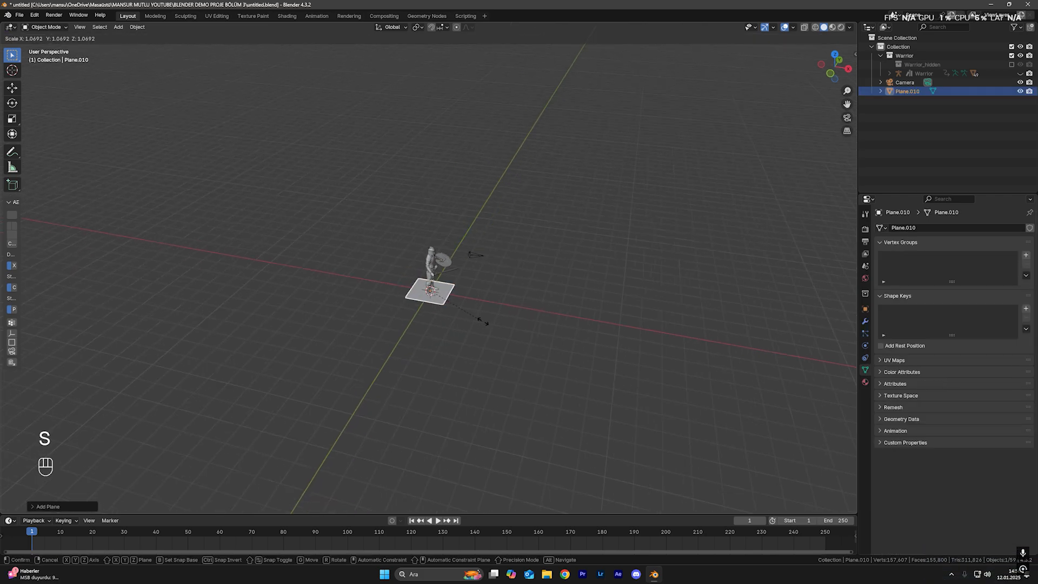
key(ctrl+z)
Move the floor plane about -4.6 m along the global X axis so it extends behind the warrior
key(g)
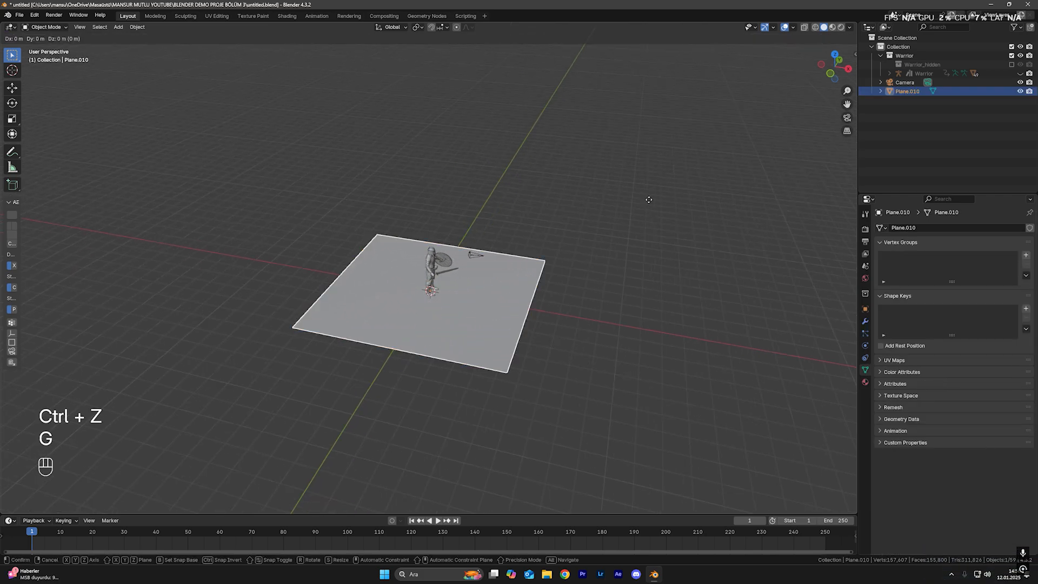
key(x)
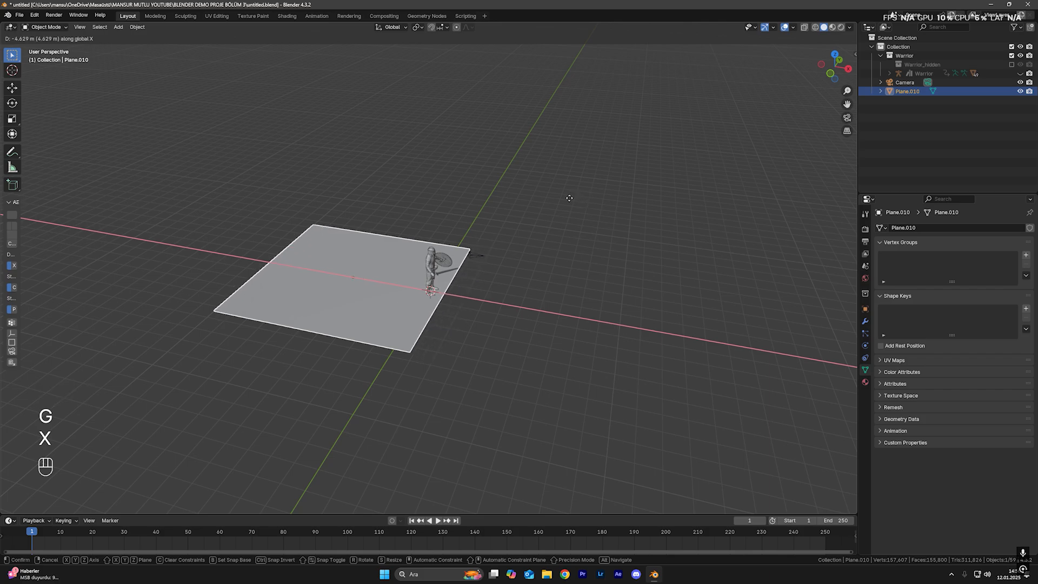
click(568, 197)
drag(337, 248, 465, 244)
scroll(465, 244, up, 2)
shift+middle_drag(424, 266, 408, 280)
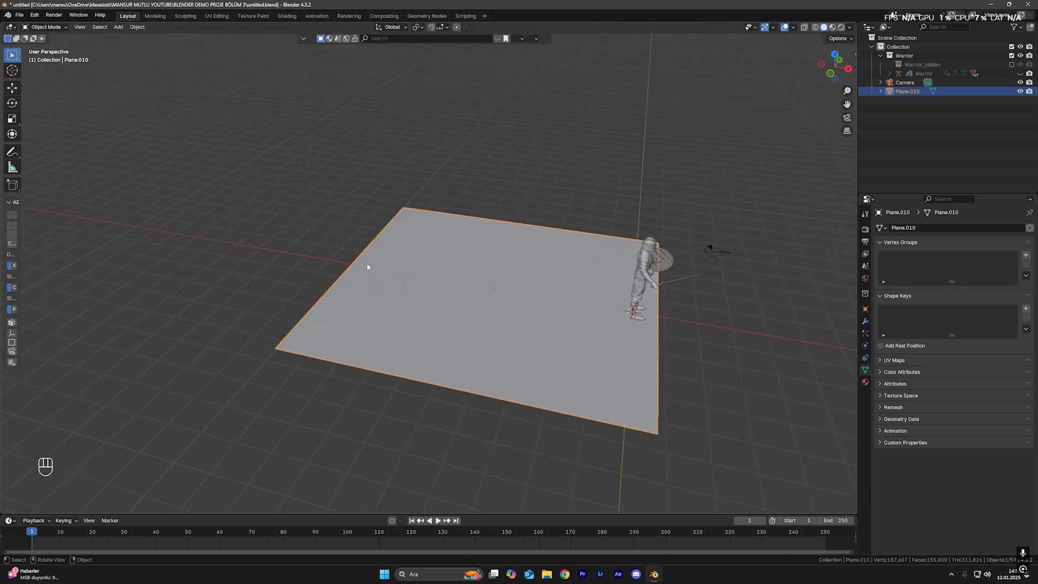
Select the floor plane and open its mesh for editing
scroll(362, 270, down, 1)
click(423, 173)
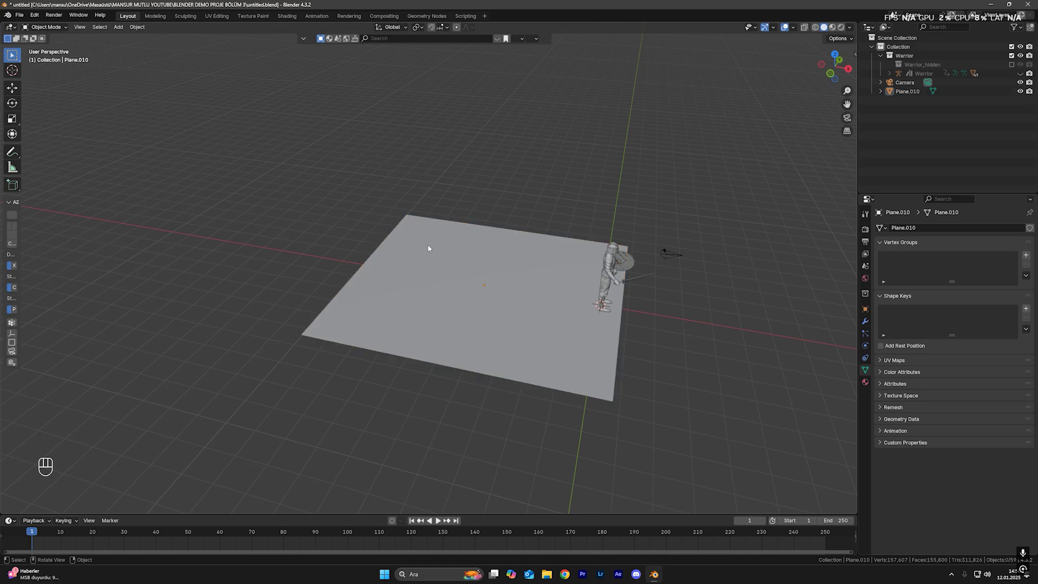
click(427, 244)
shift+middle_drag(430, 245, 432, 259)
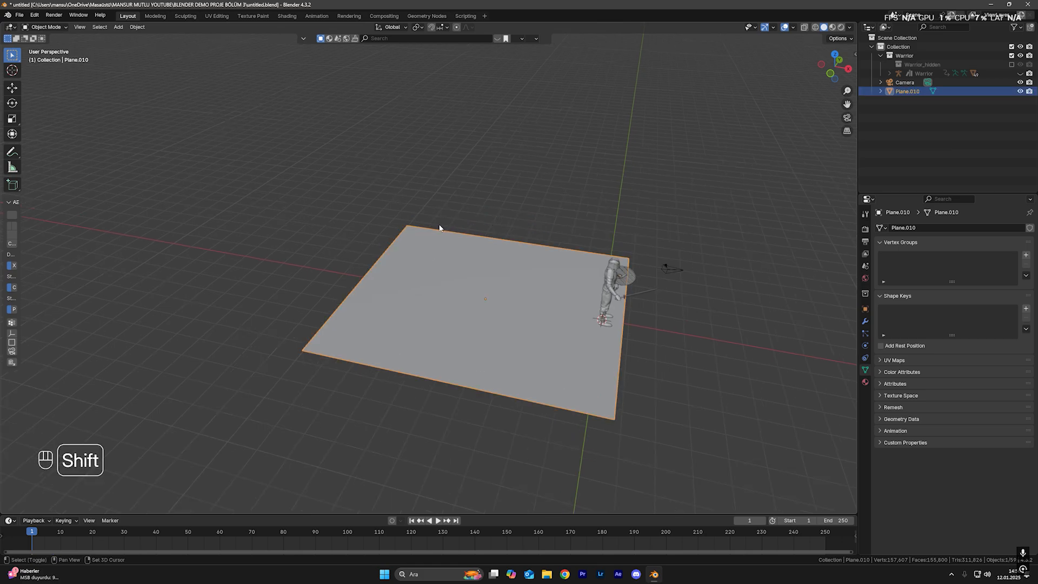
key(Tab)
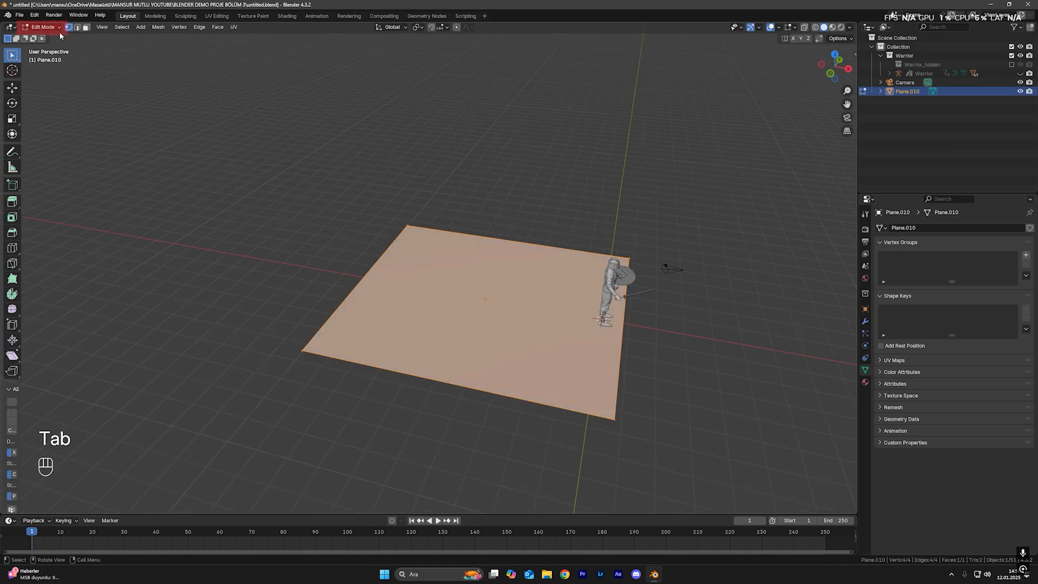
Try out edge, vertex and face selection on the floor plane's sides, corners and surface
click(476, 260)
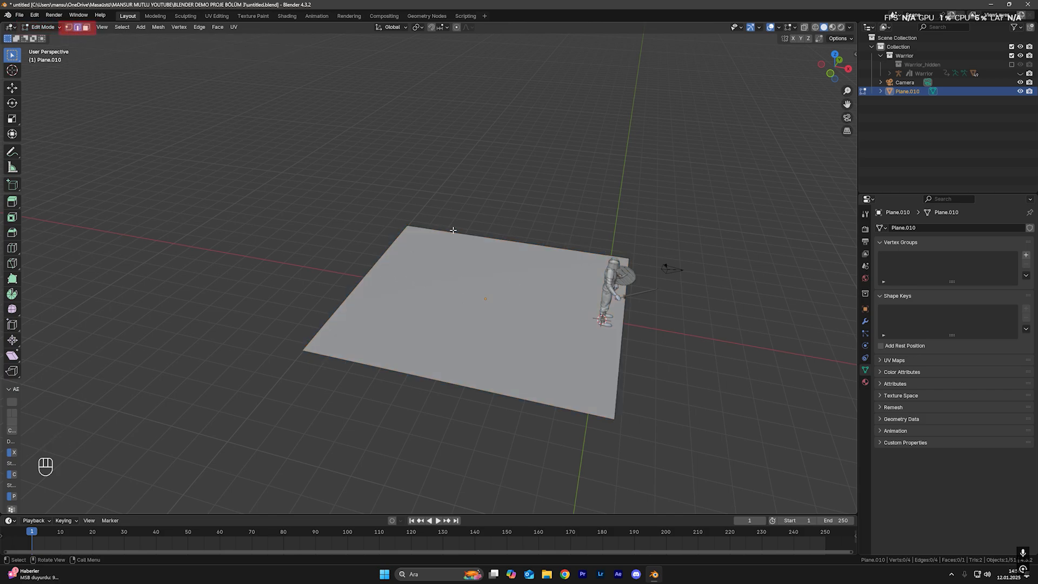
click(373, 250)
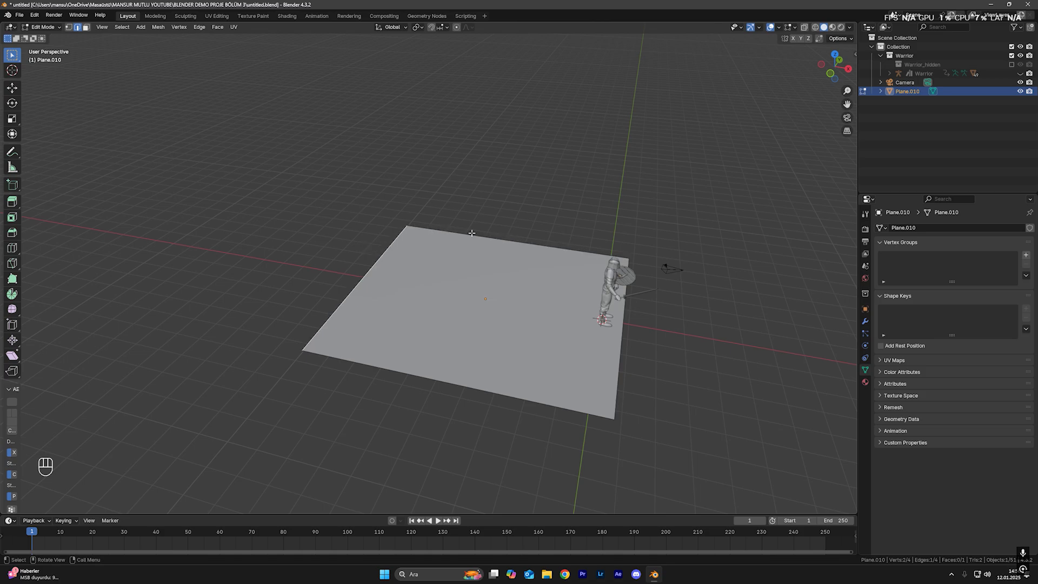
click(435, 386)
click(615, 376)
key(1)
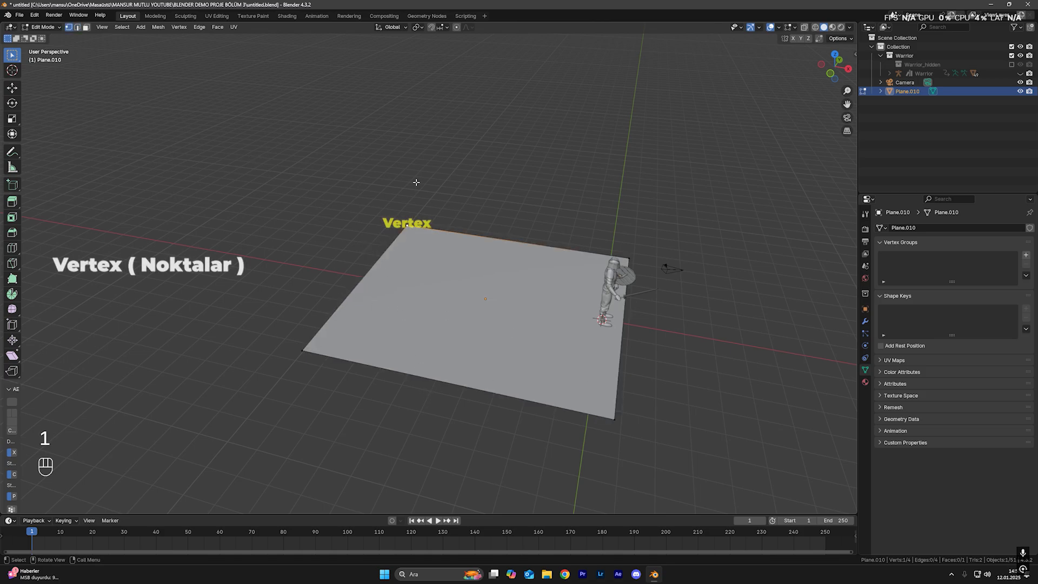
click(301, 351)
click(615, 419)
key(2)
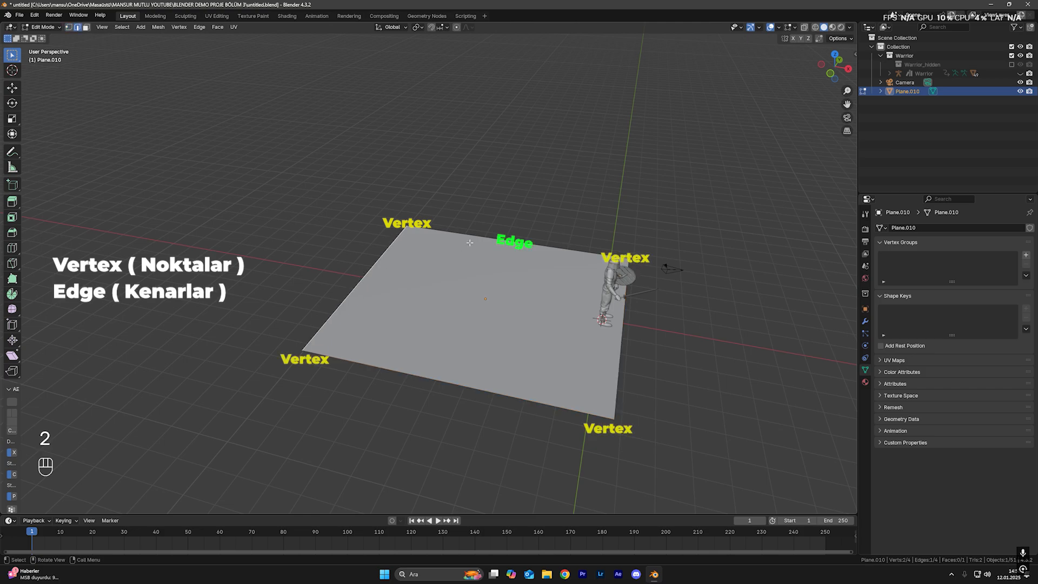
key(3)
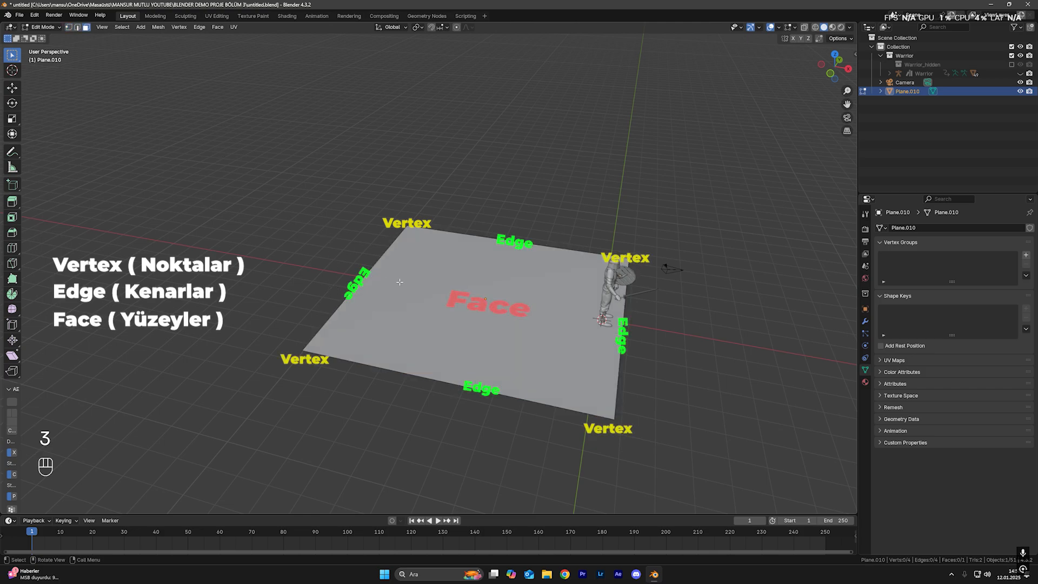
click(511, 249)
key(1)
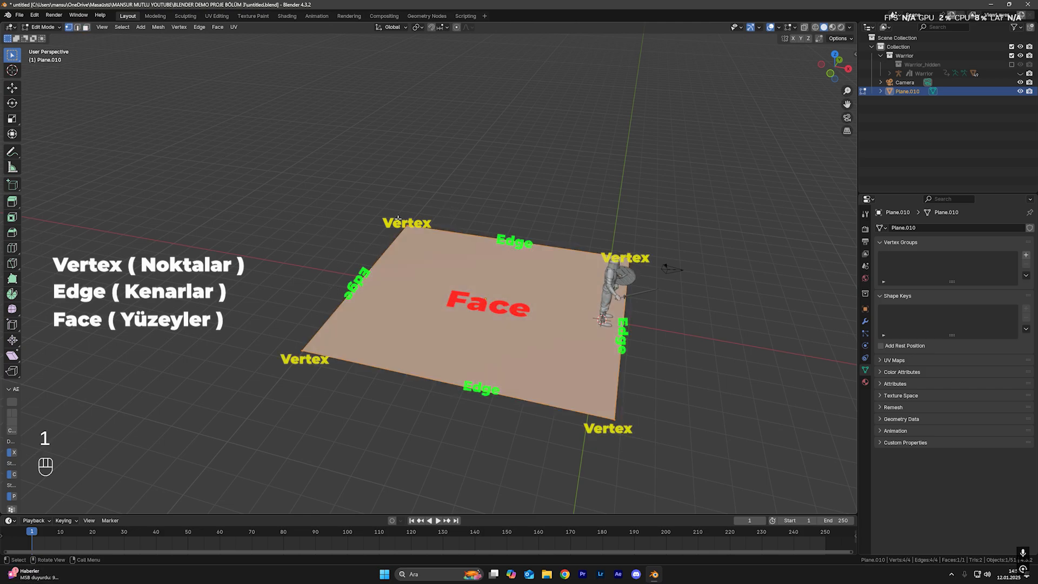
click(407, 226)
Extrude the floor's rear edge about 9 m up along the global Z axis as a back wall and save the file
key(2)
middle_drag(417, 279, 434, 292)
key(e)
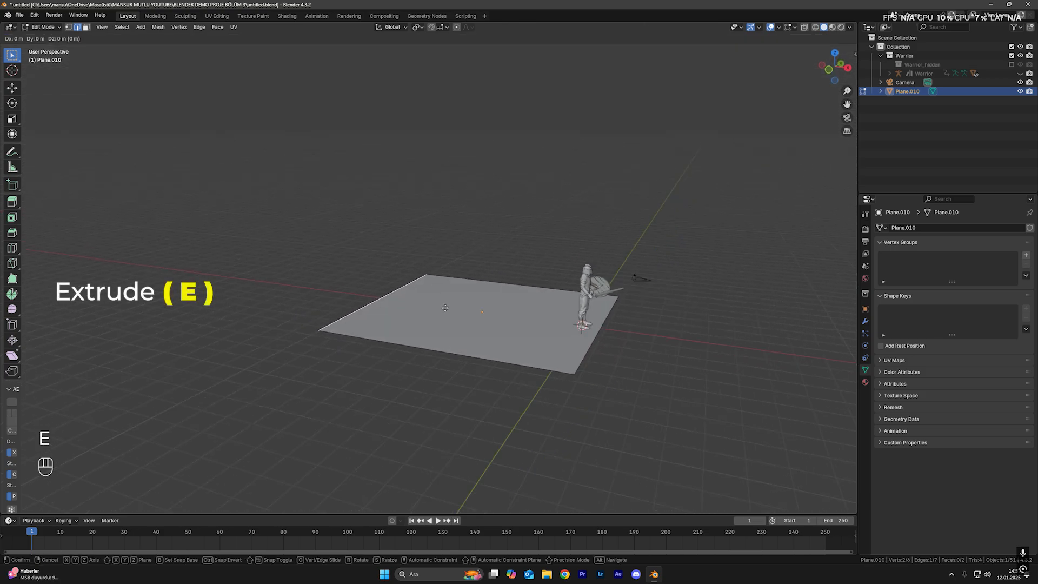
key(z)
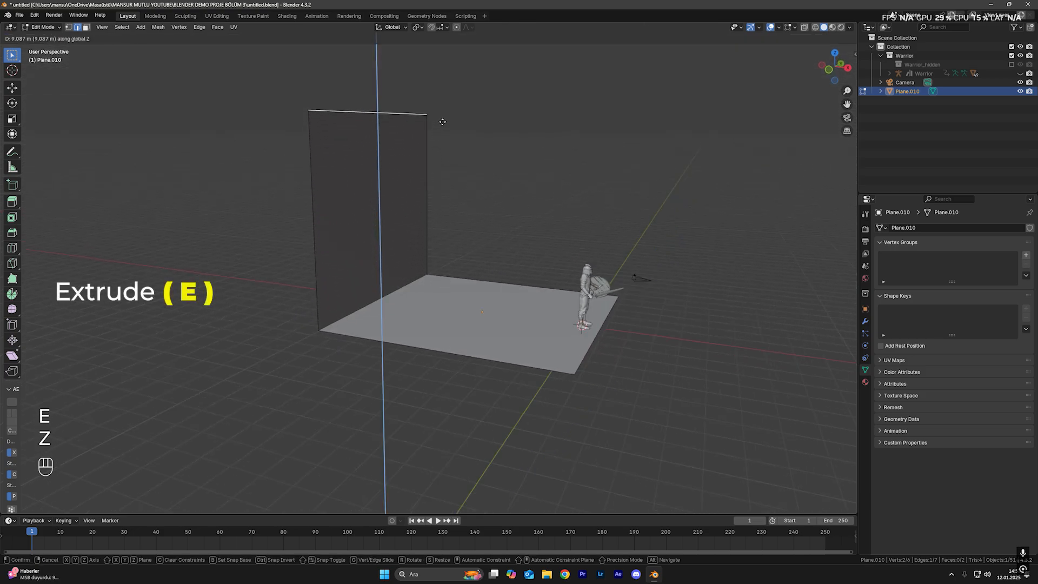
click(442, 120)
click(500, 197)
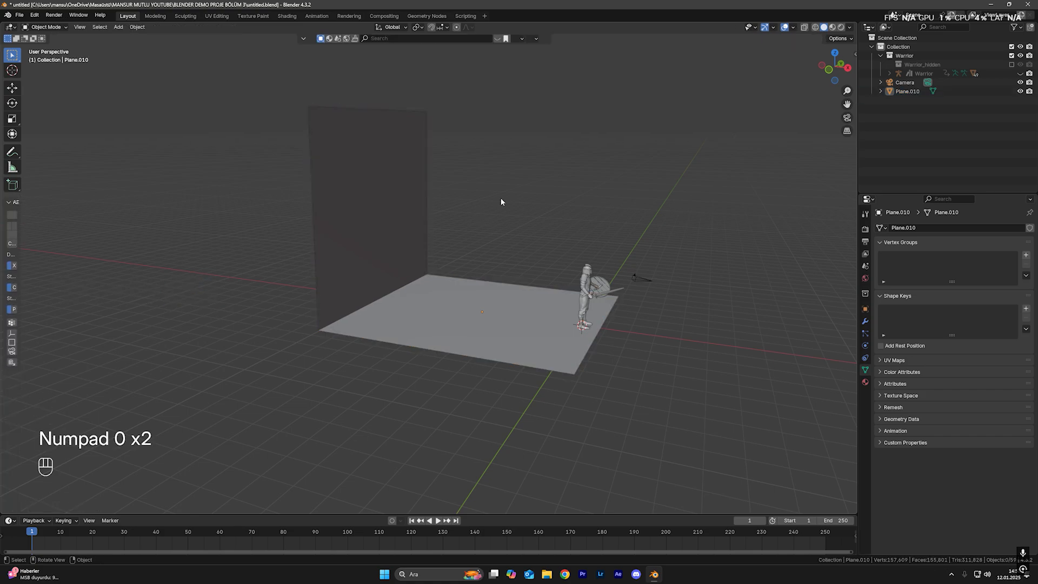
key(ctrl+s)
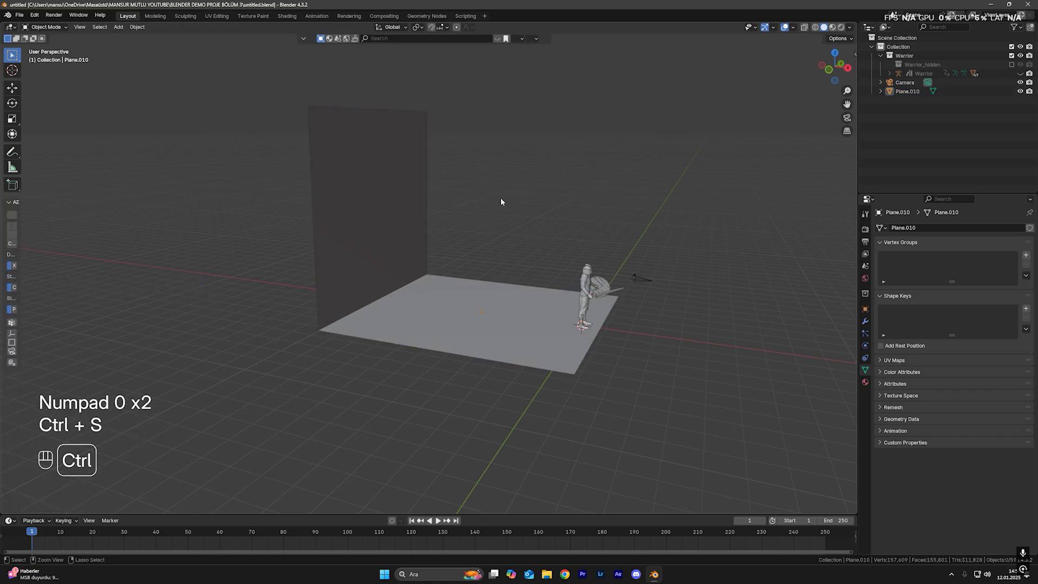
Scale the floor and back wall along the Y axis to roughly double their width
middle_drag(501, 197, 487, 206)
click(451, 286)
middle_drag(450, 286, 547, 303)
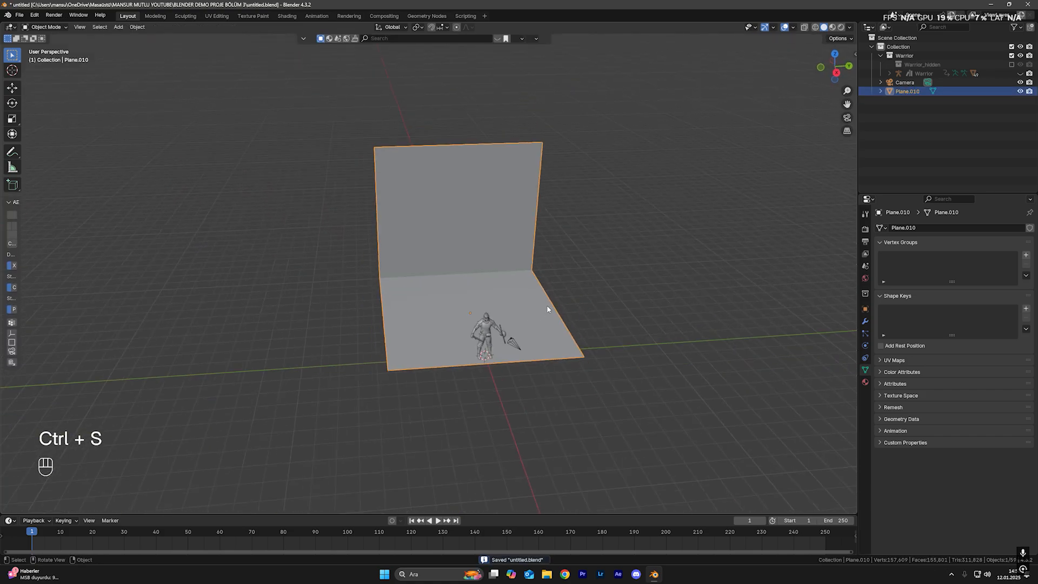
key(s)
key(y)
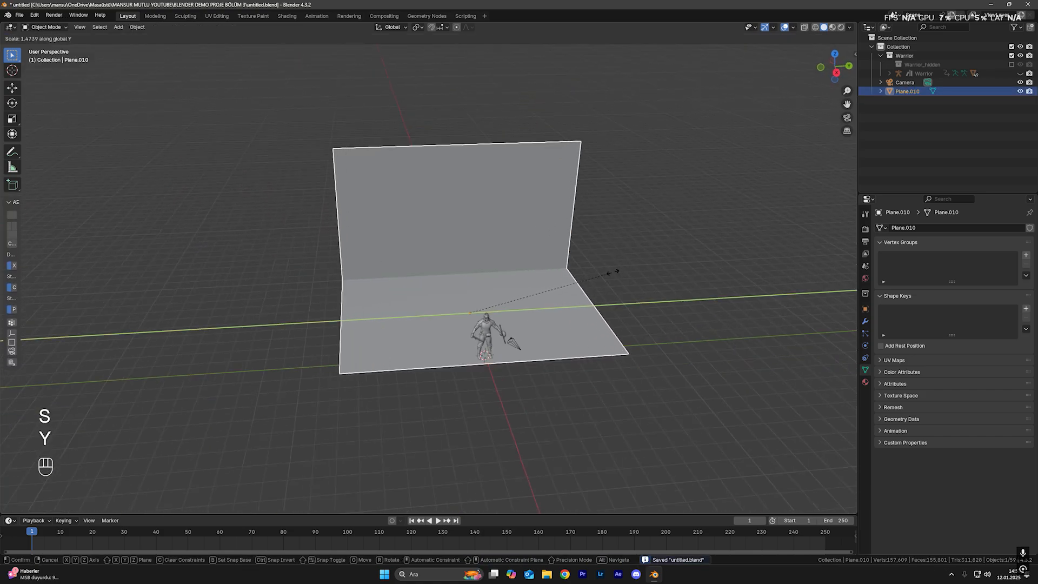
click(698, 277)
Check the widened backdrop through the camera, return to the scene view and save the file
key(KP_0)
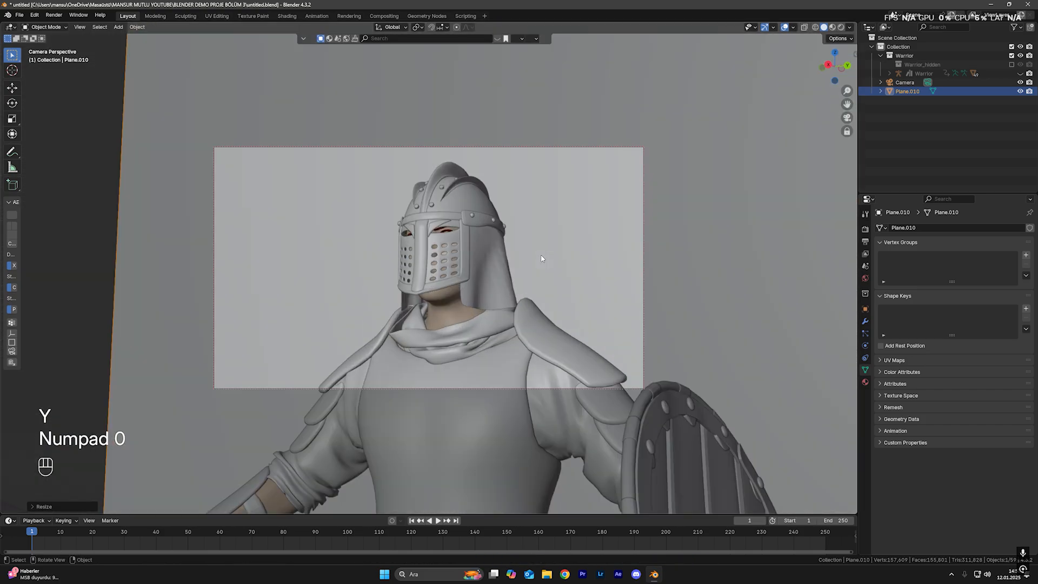
key(KP_0)
key(ctrl+s)
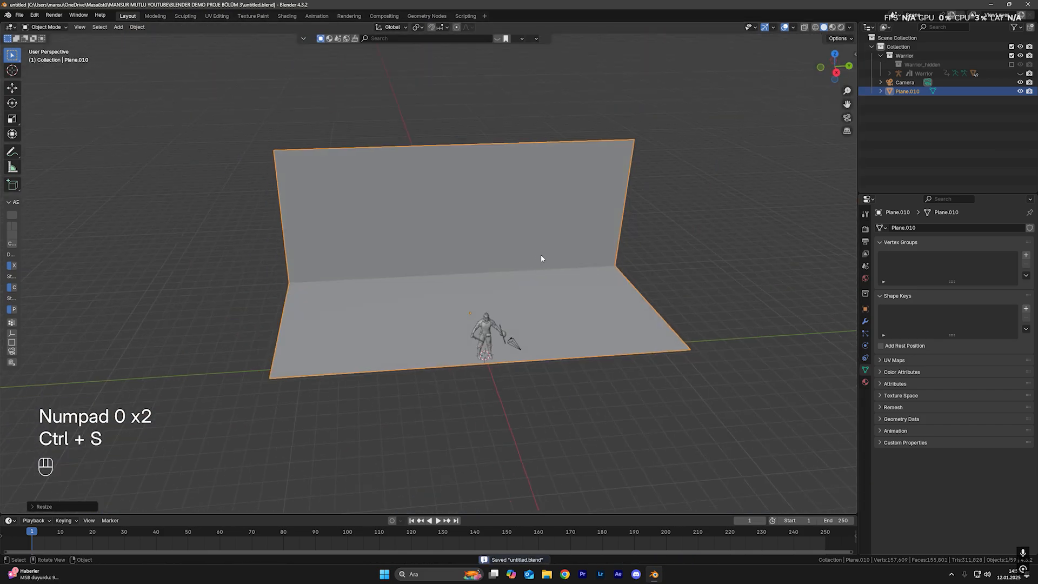
key(ctrl+s)
Move the floor's front edge forward along the global X axis so the floor extends in front of the warrior
middle_drag(541, 254, 440, 330)
click(465, 377)
key(Tab)
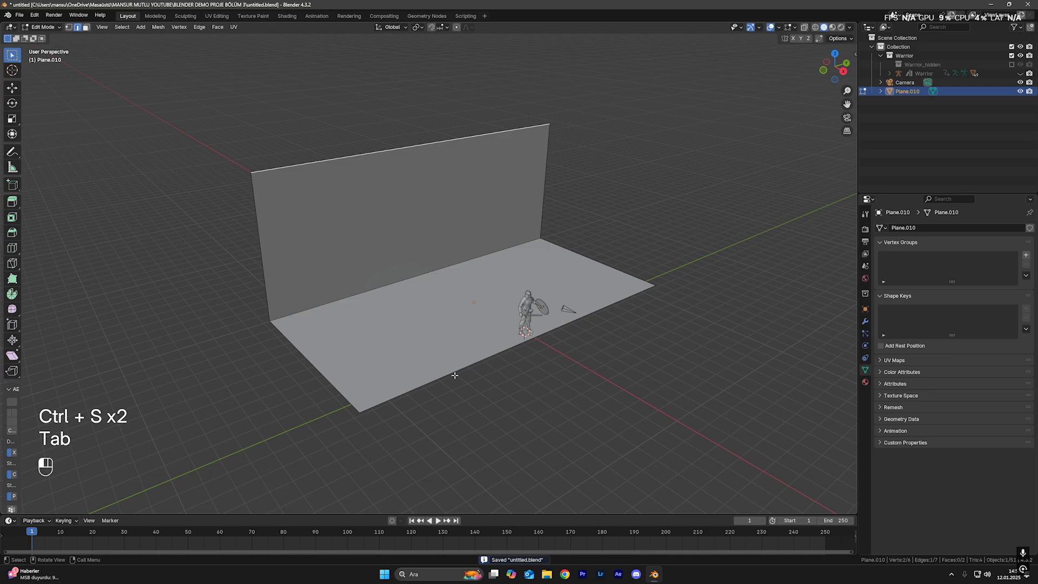
middle_drag(494, 387, 566, 402)
key(g)
key(x)
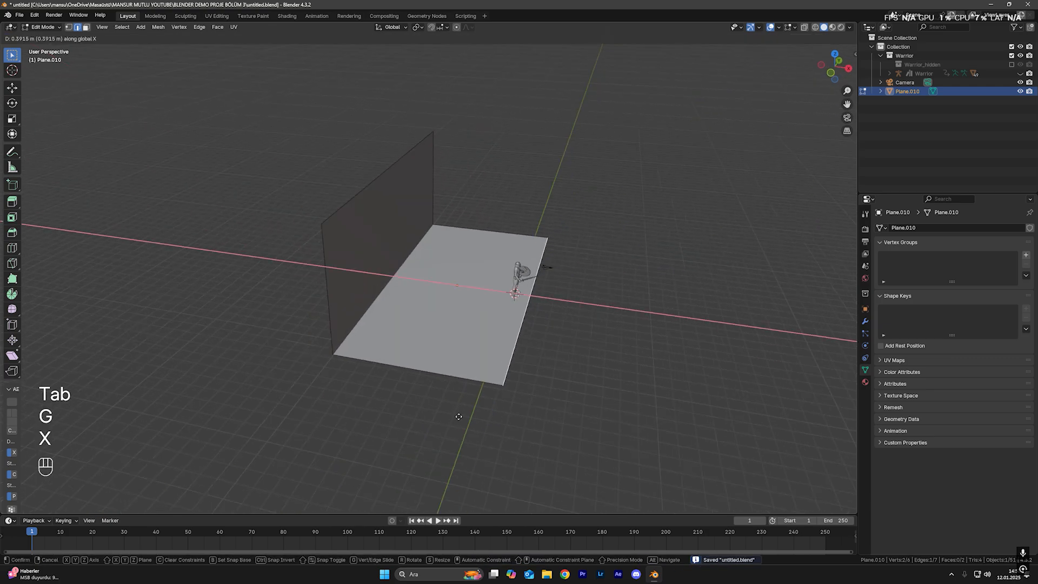
click(568, 419)
key(Tab)
middle_drag(588, 364, 535, 354)
Save the file and check the extended floor from the camera's view
key(ctrl+s)
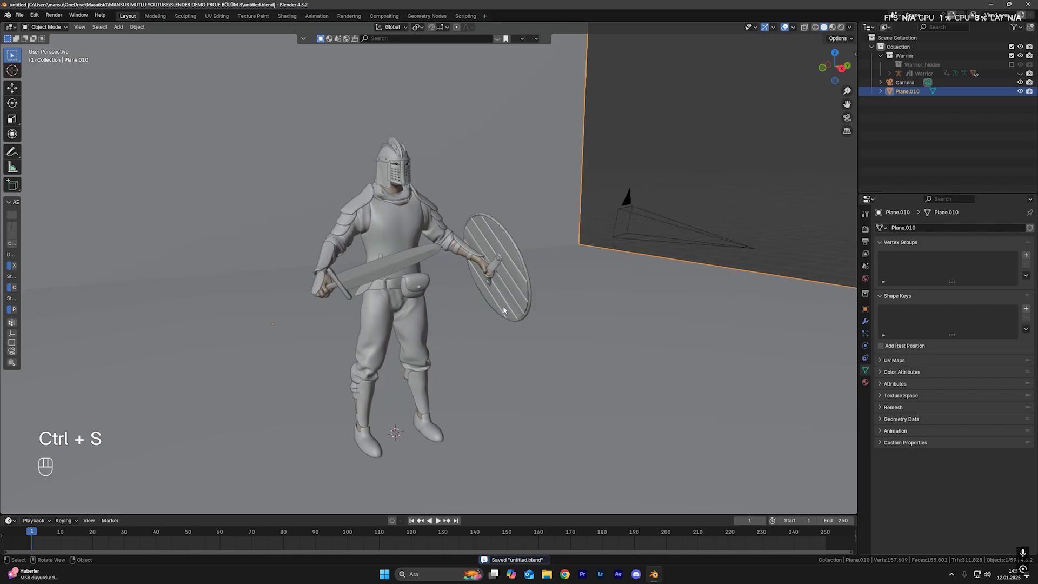
key(ctrl+s)
key(KP_0)
key(KP_0)
key(ctrl+s)
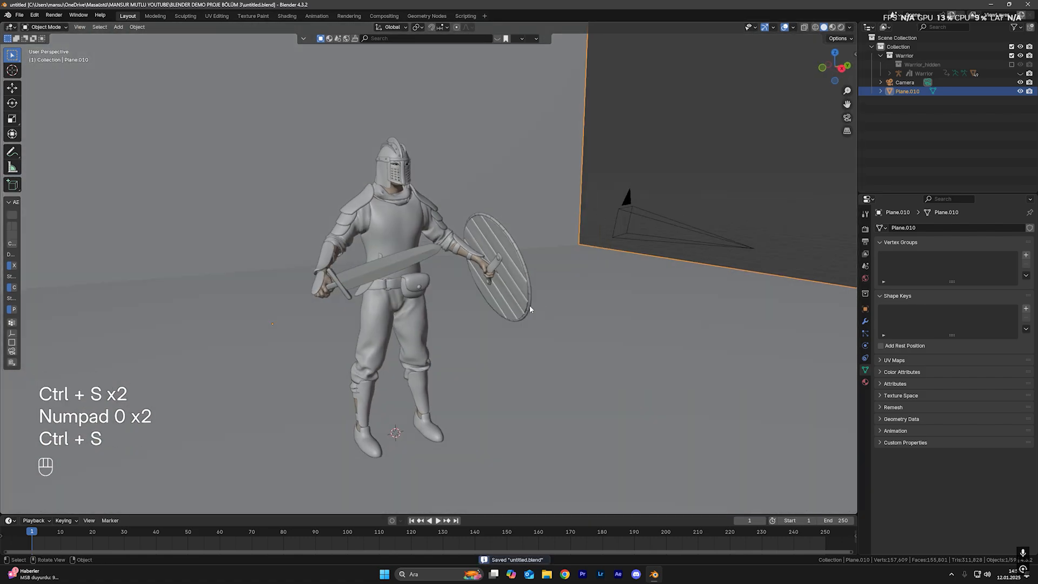
Preview the warrior and backdrop in rendered viewport shading and save the file
scroll(530, 306, down, 6)
click(704, 135)
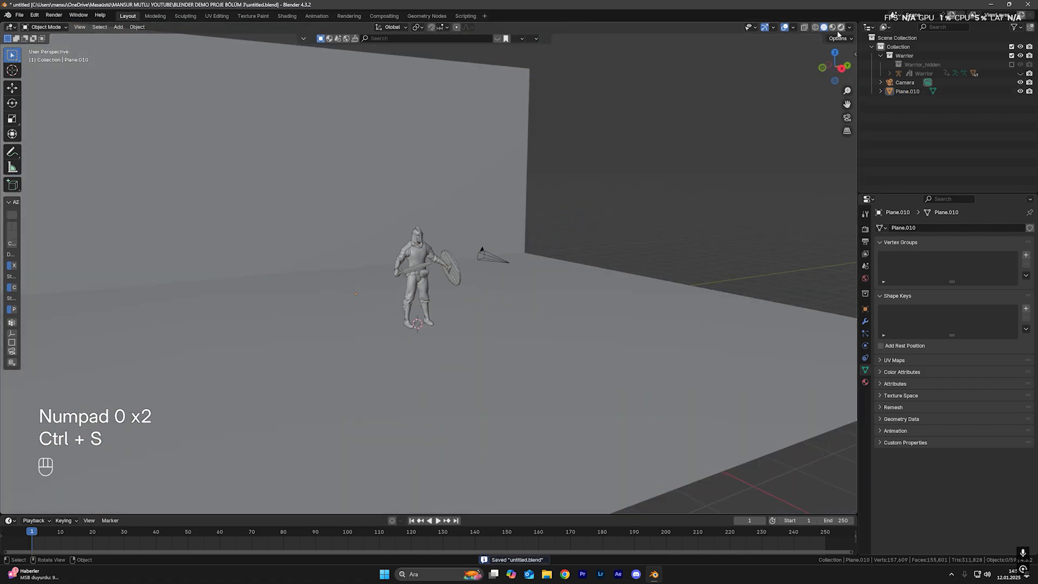
click(841, 27)
key(ctrl+s)
middle_drag(292, 230, 463, 236)
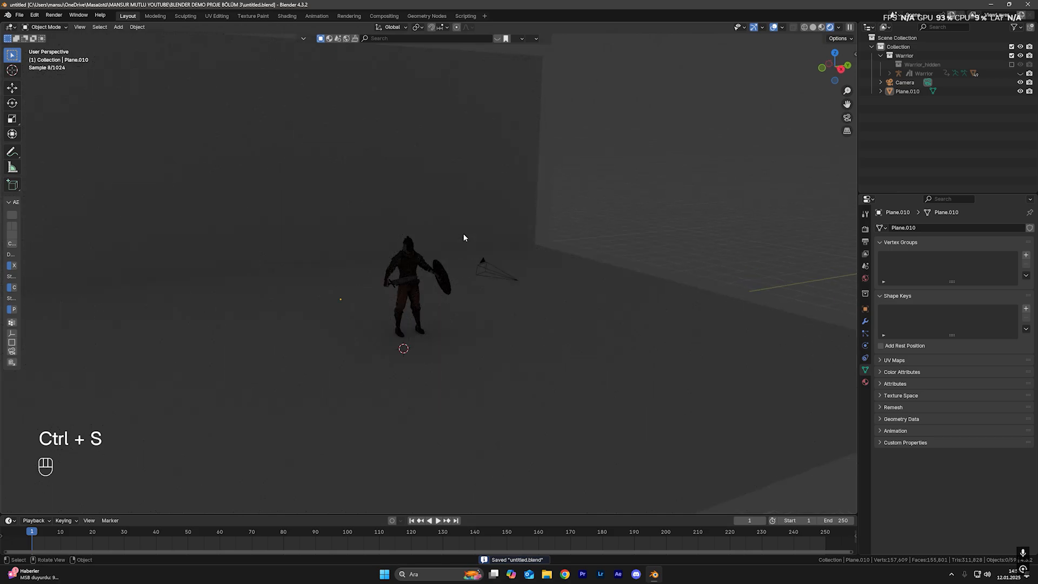
scroll(463, 237, up, 3)
shift+middle_drag(426, 298, 443, 269)
scroll(445, 294, up, 4)
key(ctrl+s)
Render the image from the camera view, then close the render window
key(KP_0)
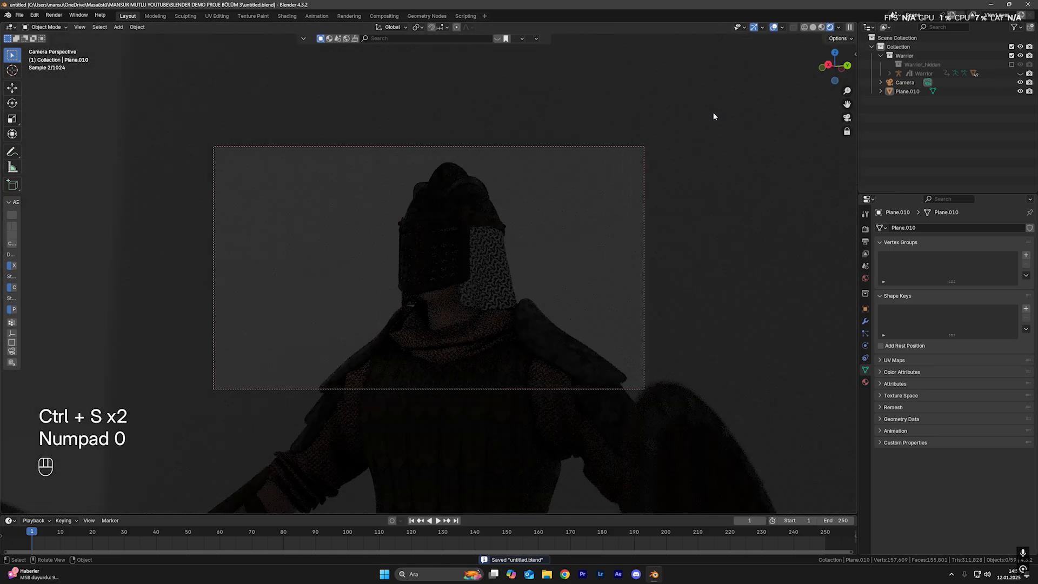
key(F12)
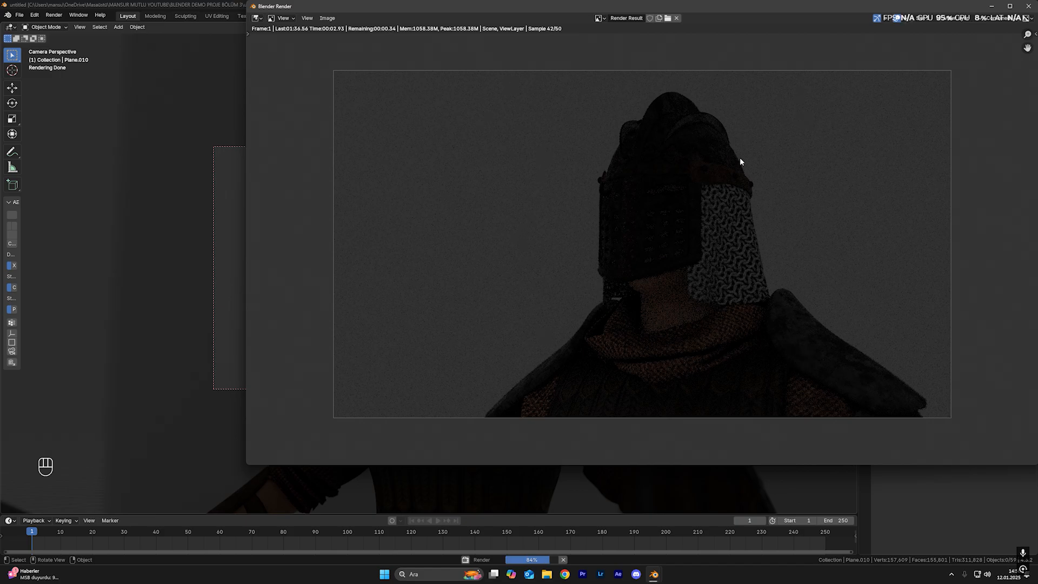
drag(951, 8, 908, 9)
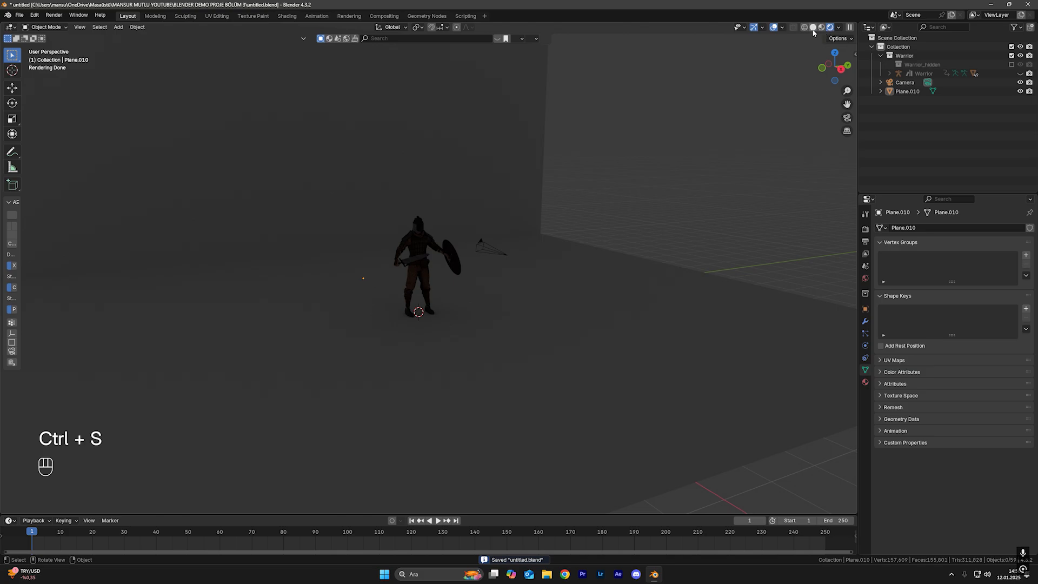
Return the viewport to solid shading and add a spot light at the warrior's feet
click(813, 28)
scroll(471, 282, up, 4)
mouse_move(467, 289)
middle_down()
mouse_move(480, 311)
mouse_move(457, 303)
middle_up()
key(shift+a)
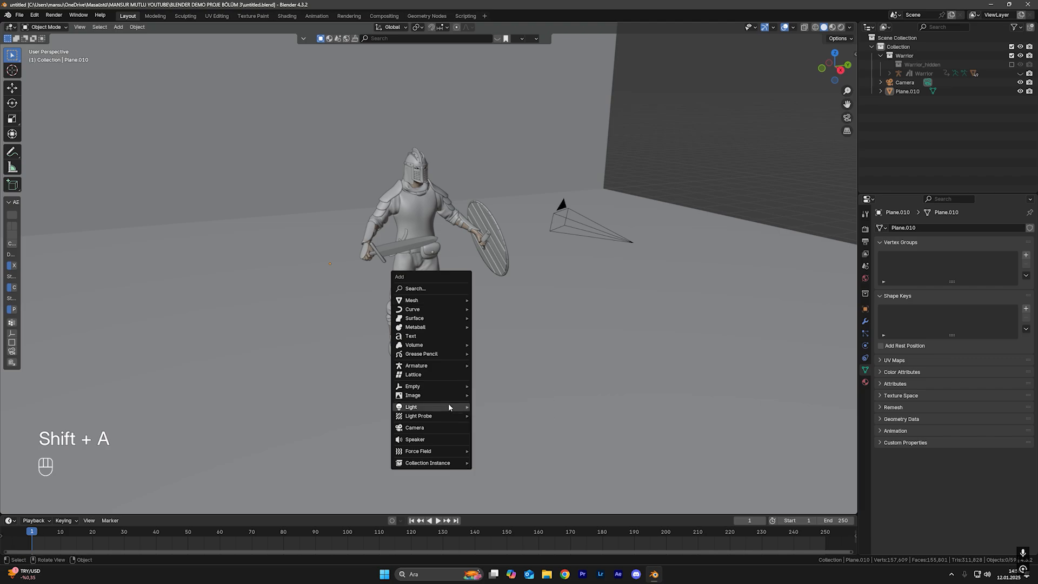
mouse_move(447, 407)
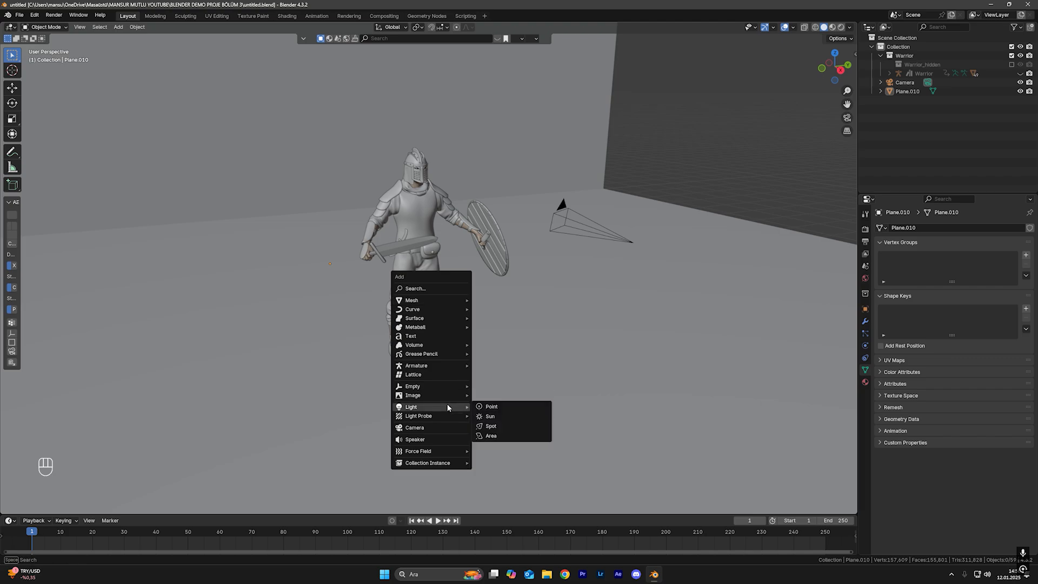
click(521, 431)
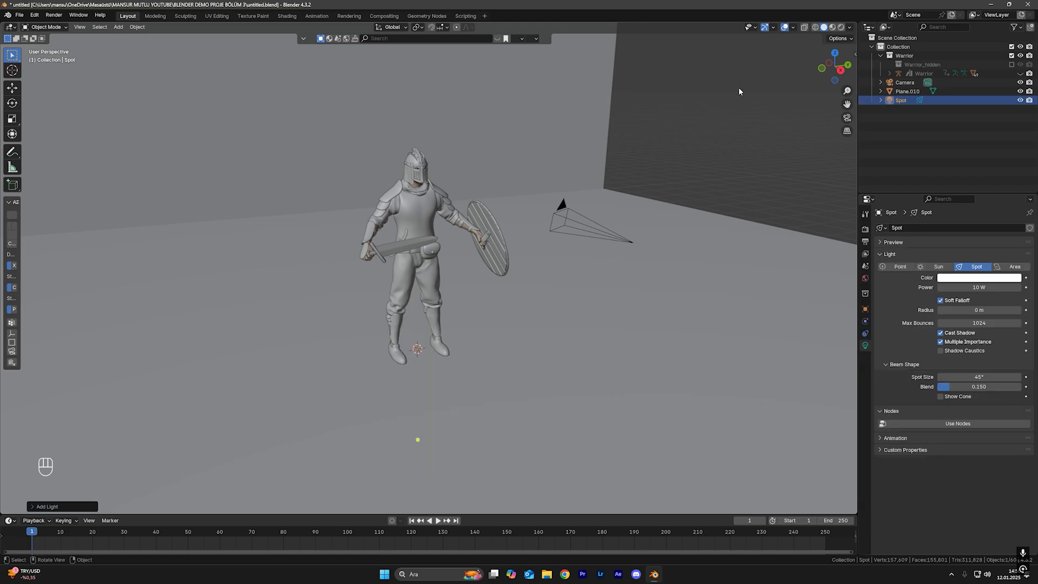
Switch to rendered shading and raise the spot light along the global Z axis above the warrior's head
click(840, 28)
key(g)
key(z)
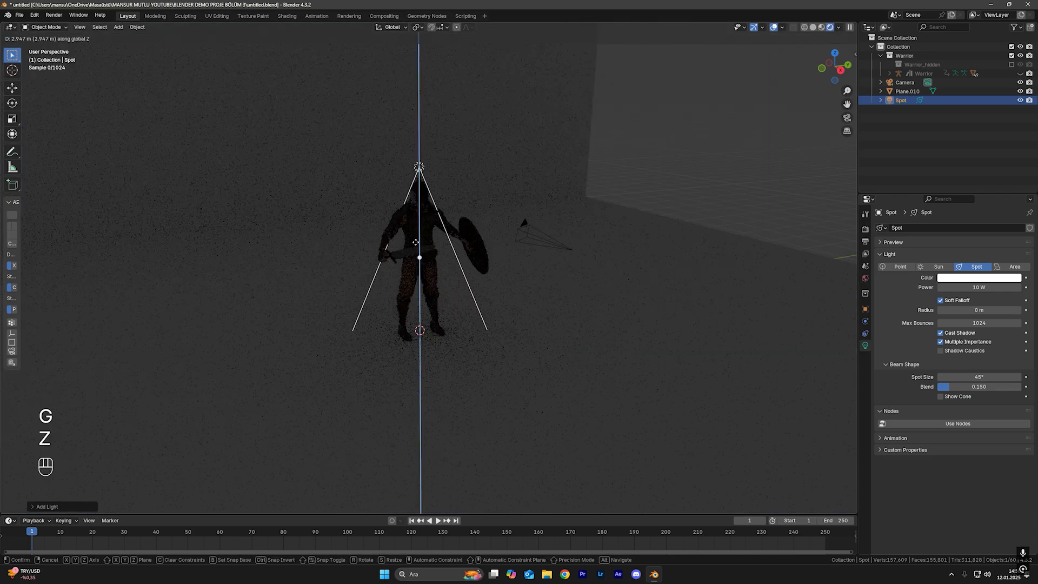
click(418, 176)
middle_drag(379, 189, 533, 392)
shift+middle_drag(557, 403, 497, 334)
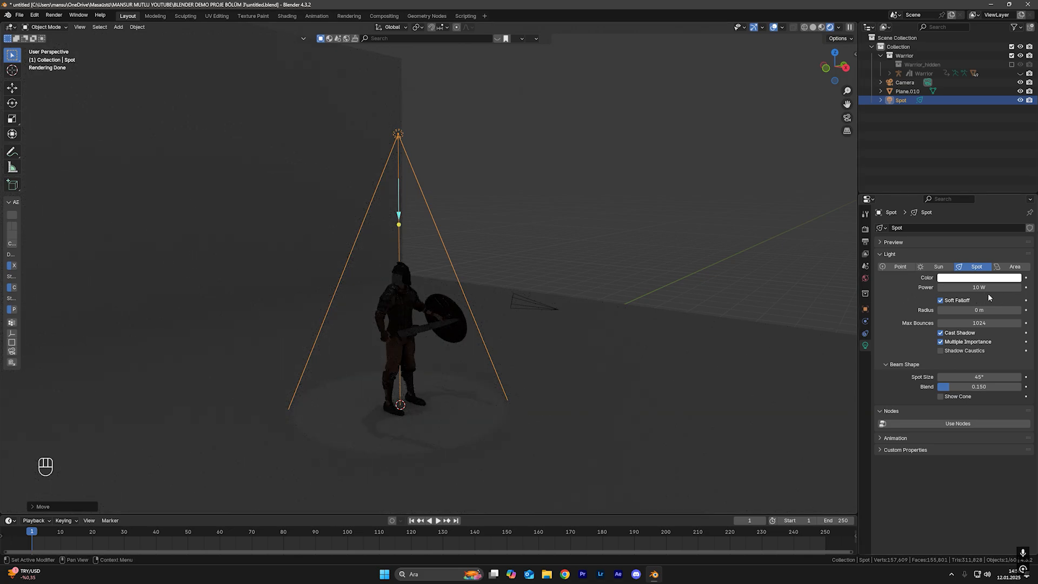
Undo the last spot light adjustment and delete the spot light above the warrior
key(ctrl+z)
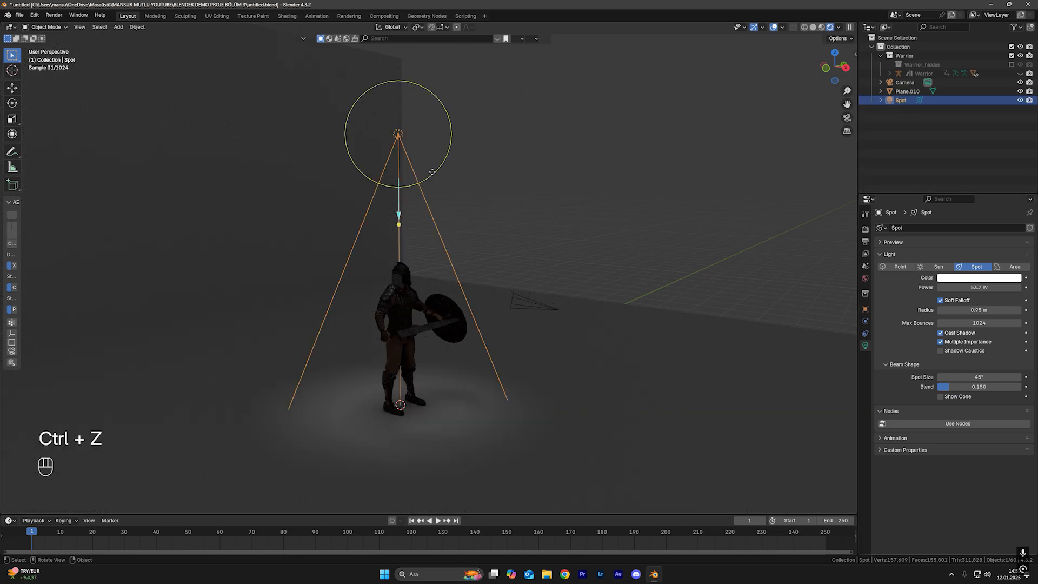
click(526, 226)
key(shift+a)
click(419, 175)
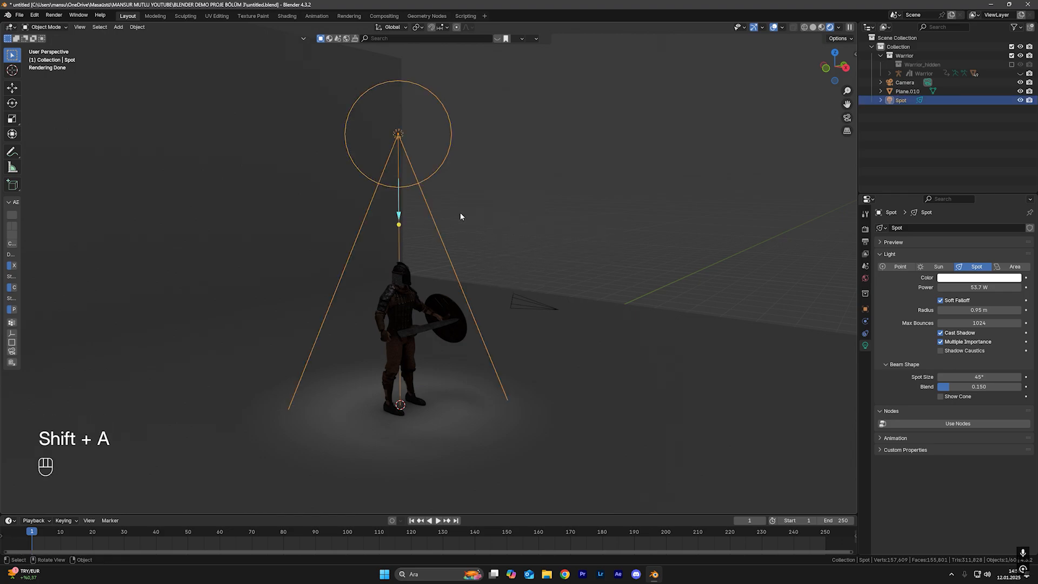
key(x)
click(461, 214)
Add an area light at the warrior's feet and raise it along the global Z axis above the warrior's head
key(shift+a)
mouse_move(504, 247)
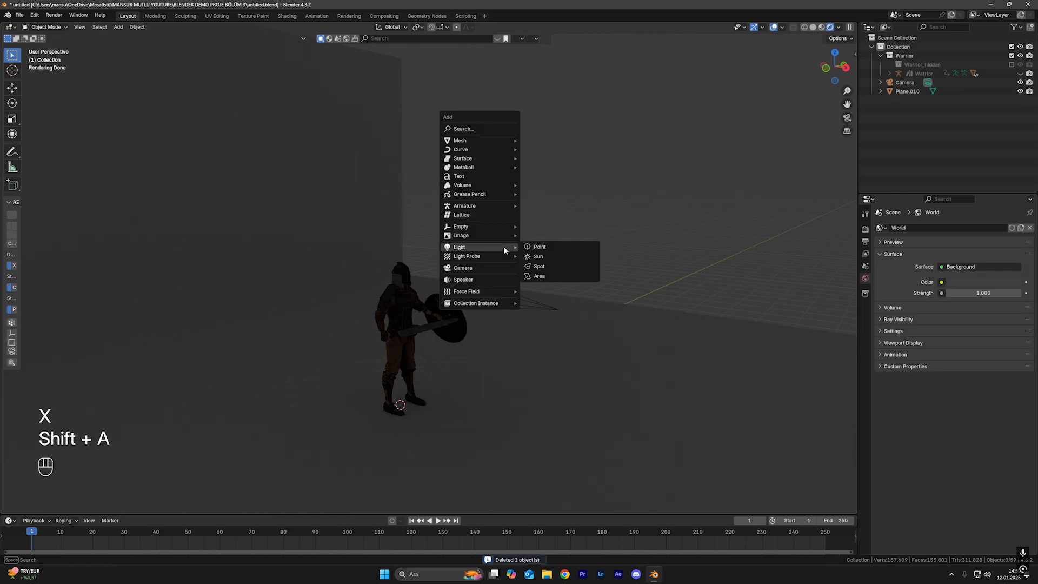
click(568, 273)
key(g)
key(z)
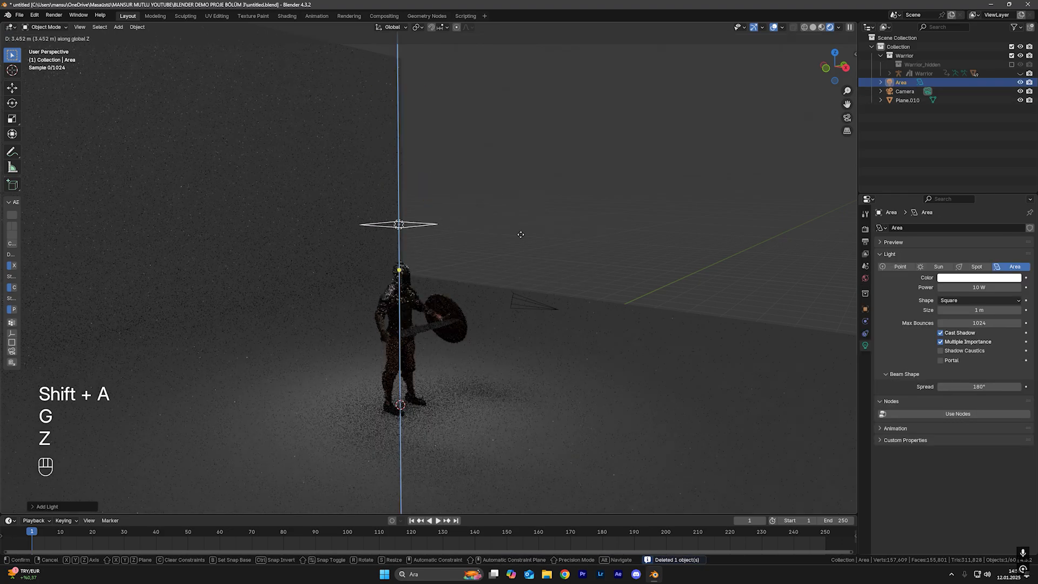
click(505, 190)
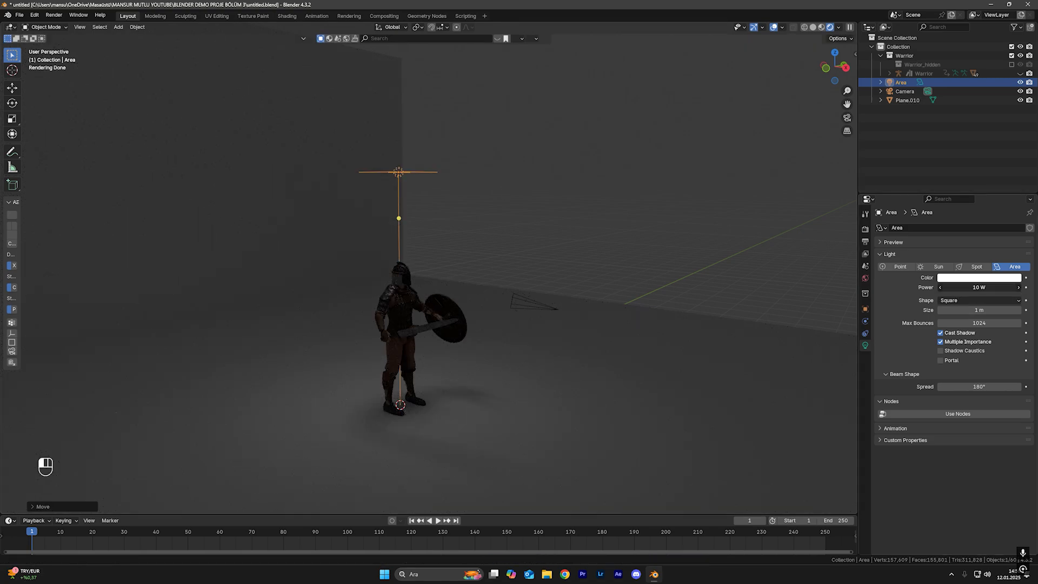
Set the area light's power to about 28.3 W, its color to blue #002FFF and its size to about 3.31 m
drag(944, 287, 973, 287)
click(942, 282)
drag(983, 178, 1004, 154)
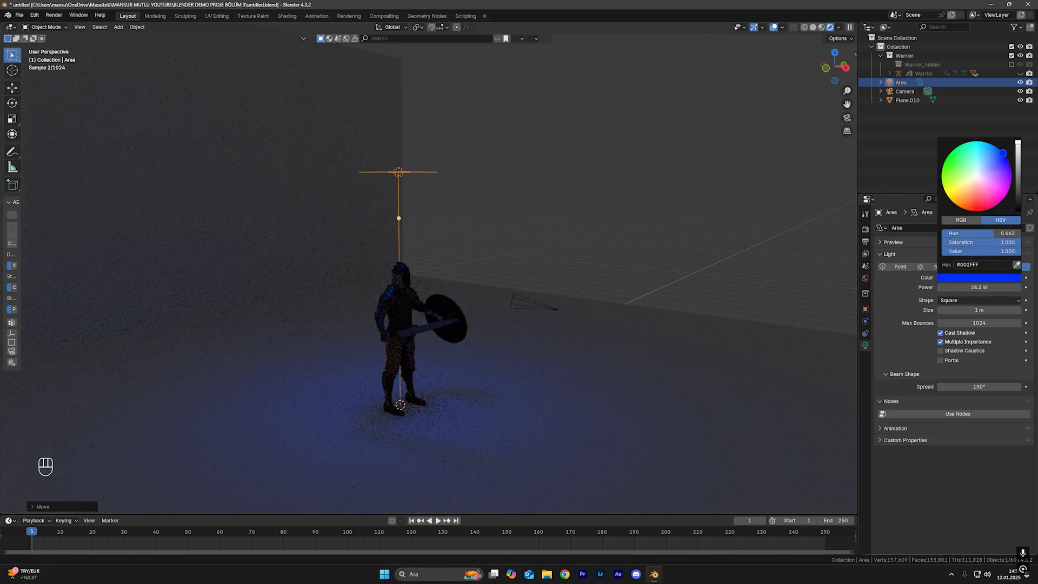
drag(979, 310, 1016, 310)
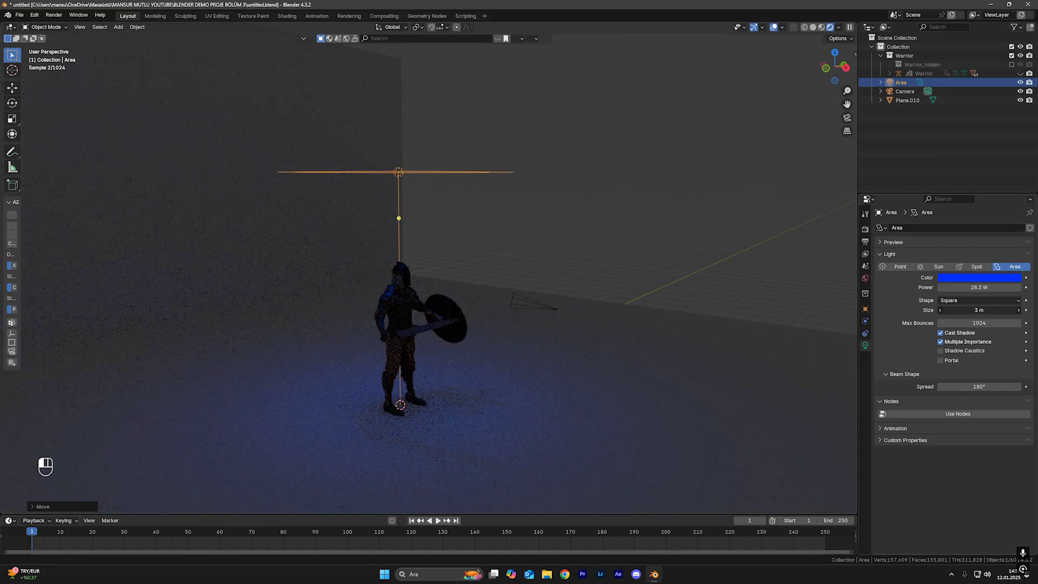
Stretch the blue area light to about 4.2 times its length along the global Y axis, and discard the light
middle_drag(325, 314, 474, 321)
scroll(455, 341, down, 3)
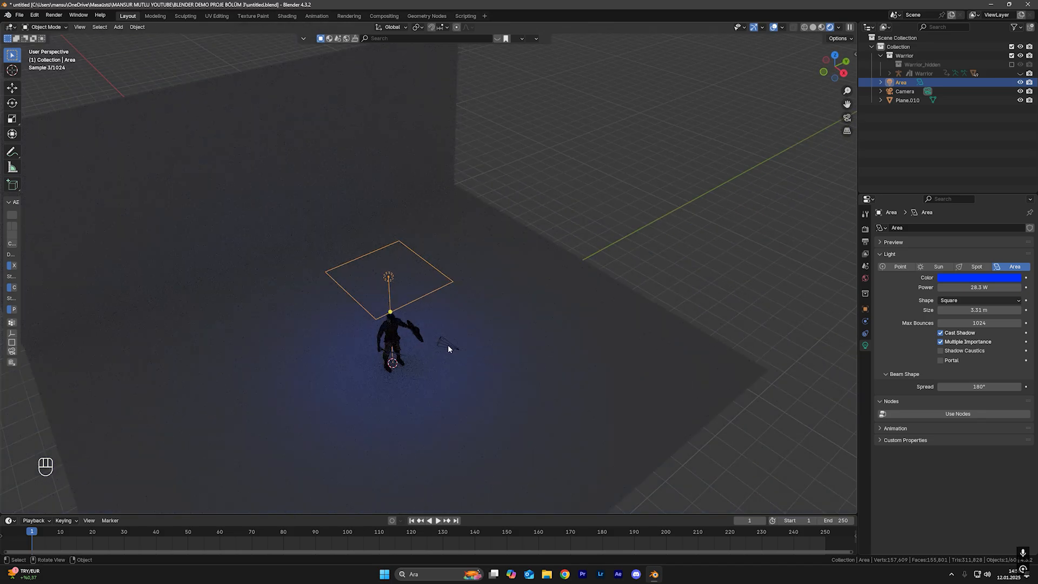
key(s)
key(x)
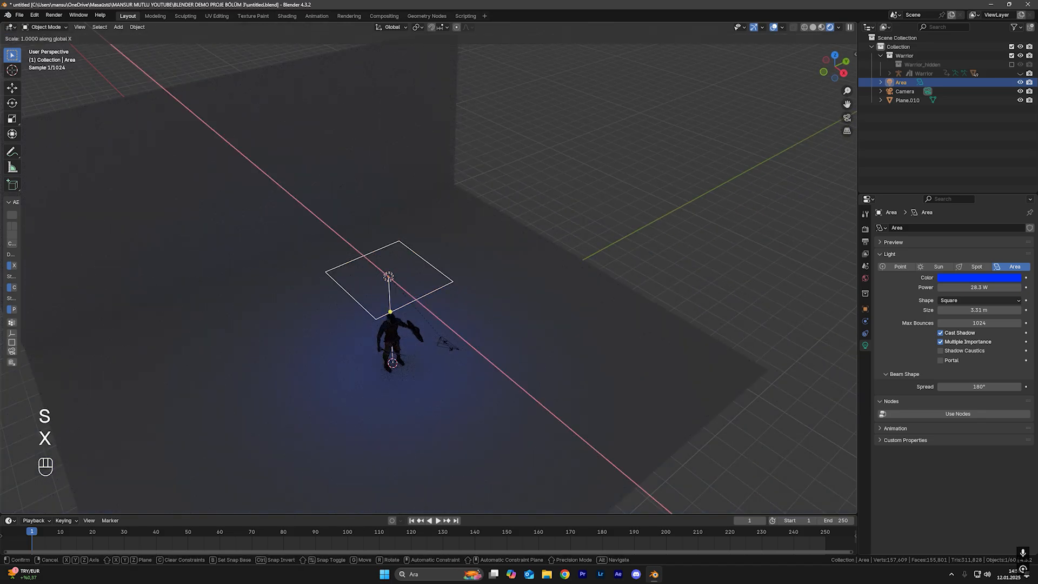
key(y)
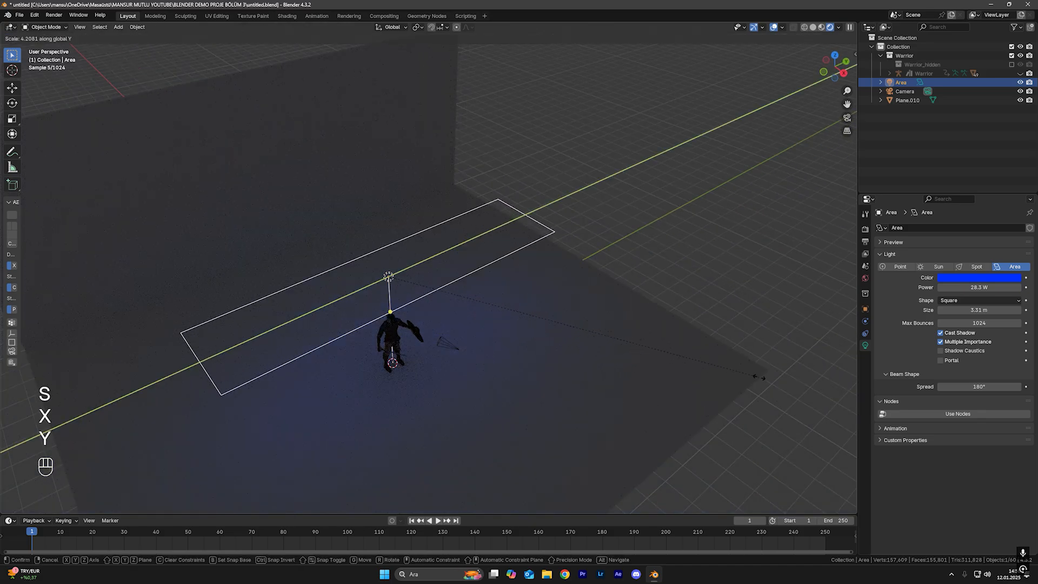
click(758, 376)
key(ctrl+z)
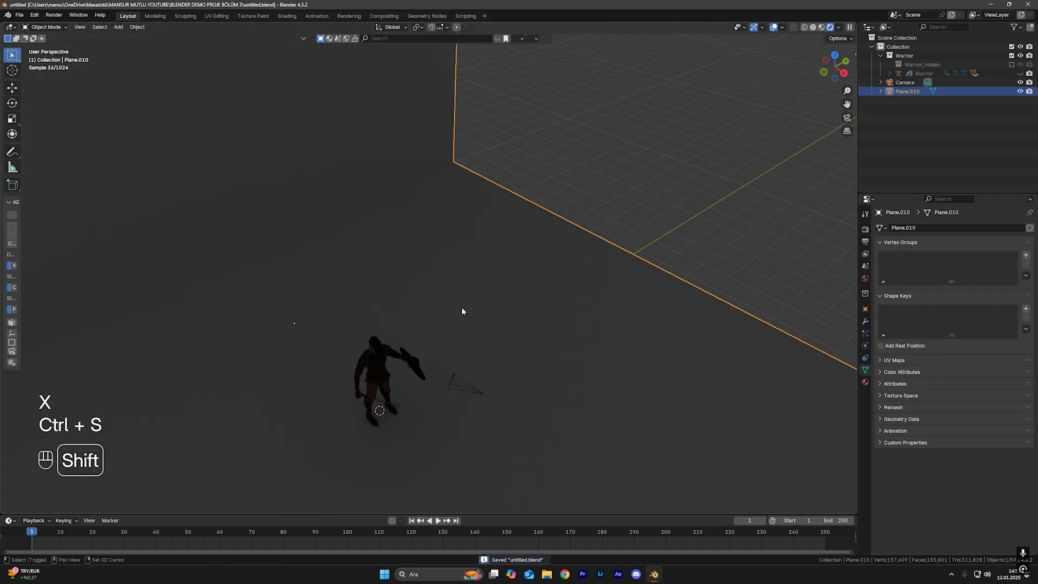
Deselect the backdrop plane and save the Blender file
shift+middle_drag(462, 307, 582, 272)
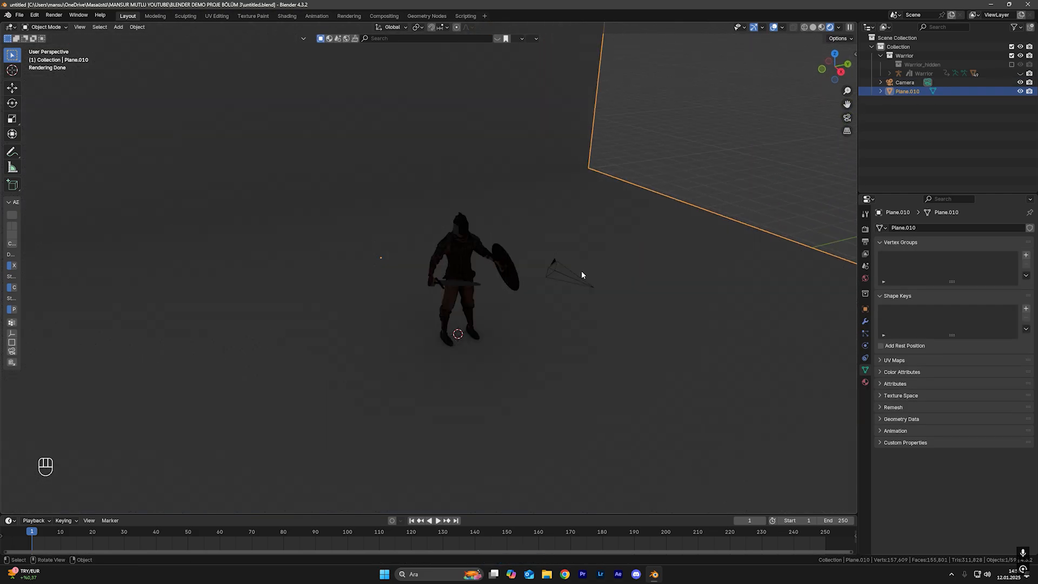
click(717, 162)
key(ctrl+s)
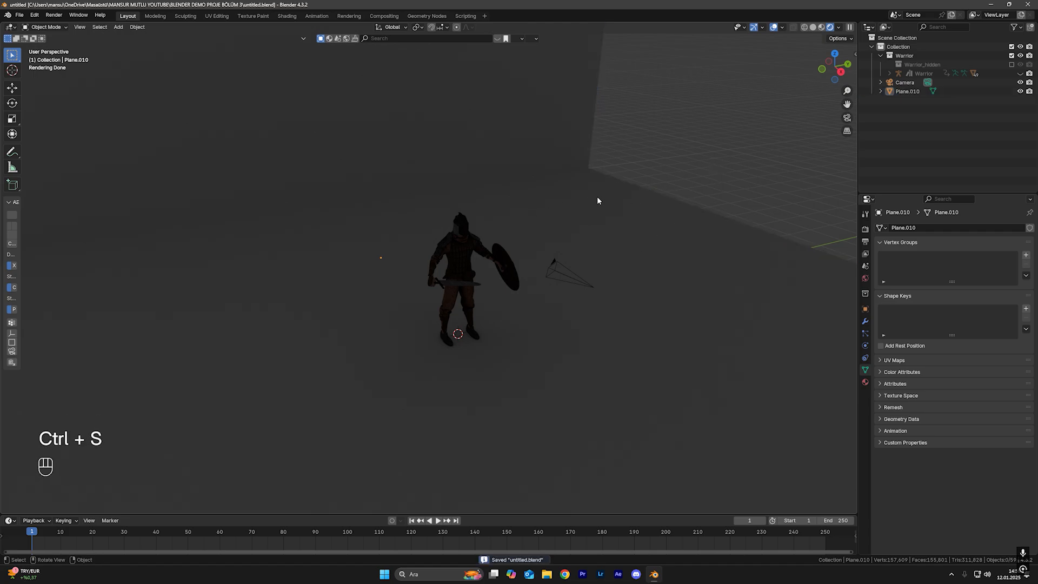
Add a sun light at the warrior's feet and raise it along the global Z axis high above the head
key(shift+a)
mouse_move(515, 244)
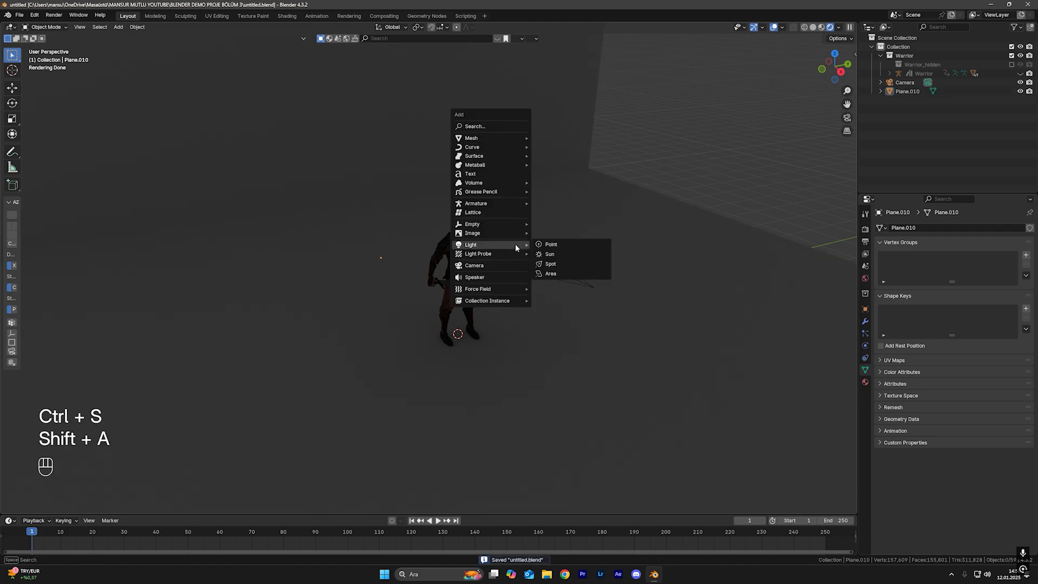
click(562, 254)
scroll(528, 400, down, 5)
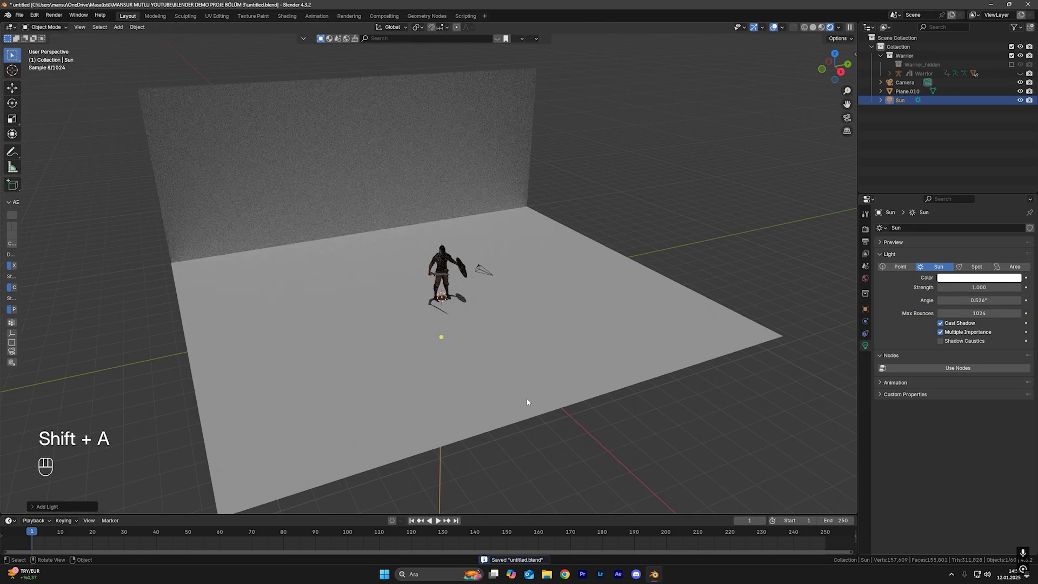
key(g)
key(z)
click(512, 286)
Move the sun light along the global Y axis to the warrior's shield side and check the lighting through the camera
key(g)
key(y)
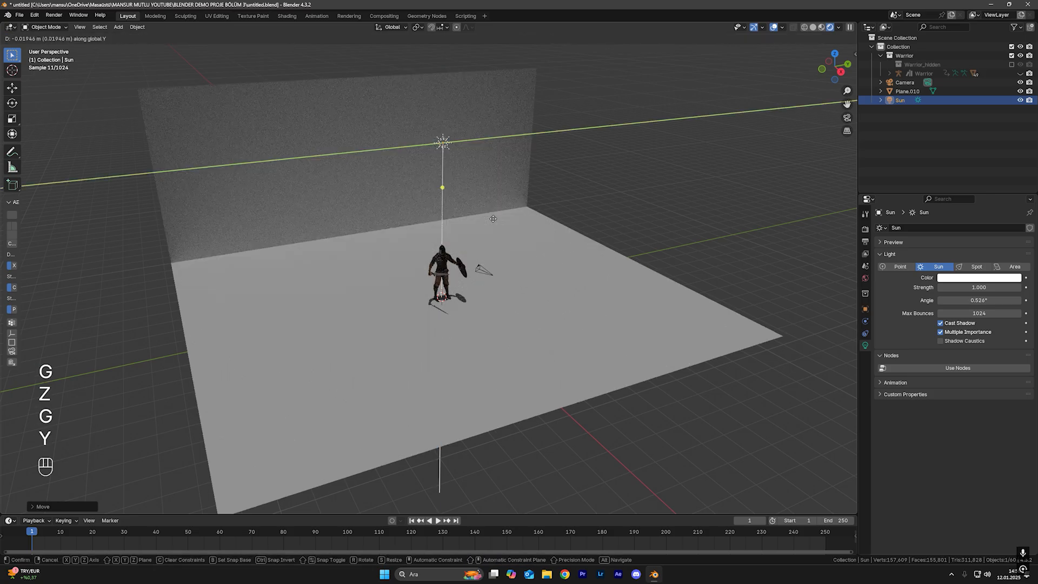
click(711, 203)
key(KP_0)
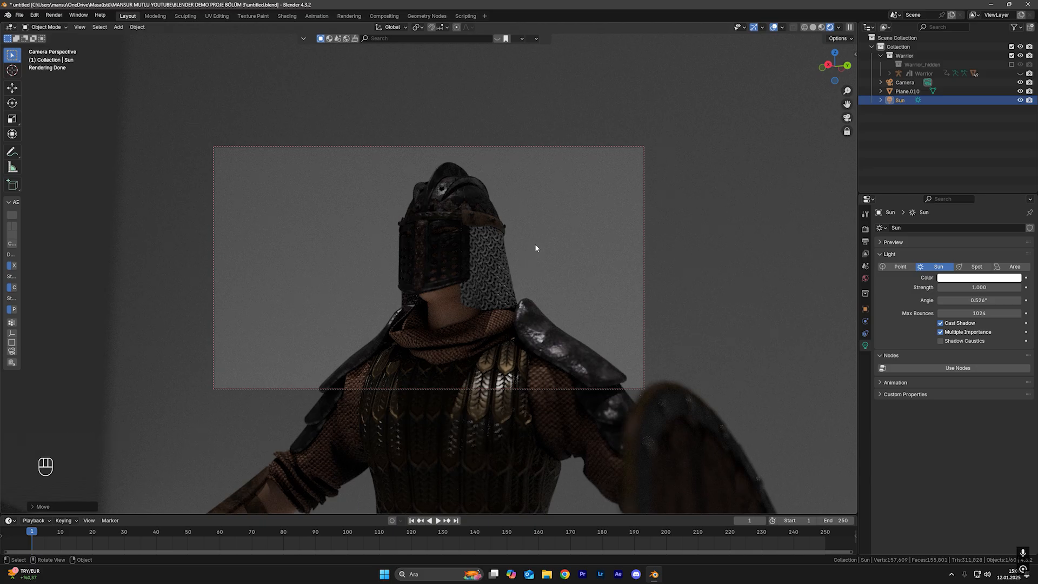
key(KP_0)
Examine the sunlit warrior from several angles and through the camera, and save the file
shift+middle_drag(548, 267, 572, 351)
scroll(388, 225, up, 2)
middle_drag(388, 225, 662, 216)
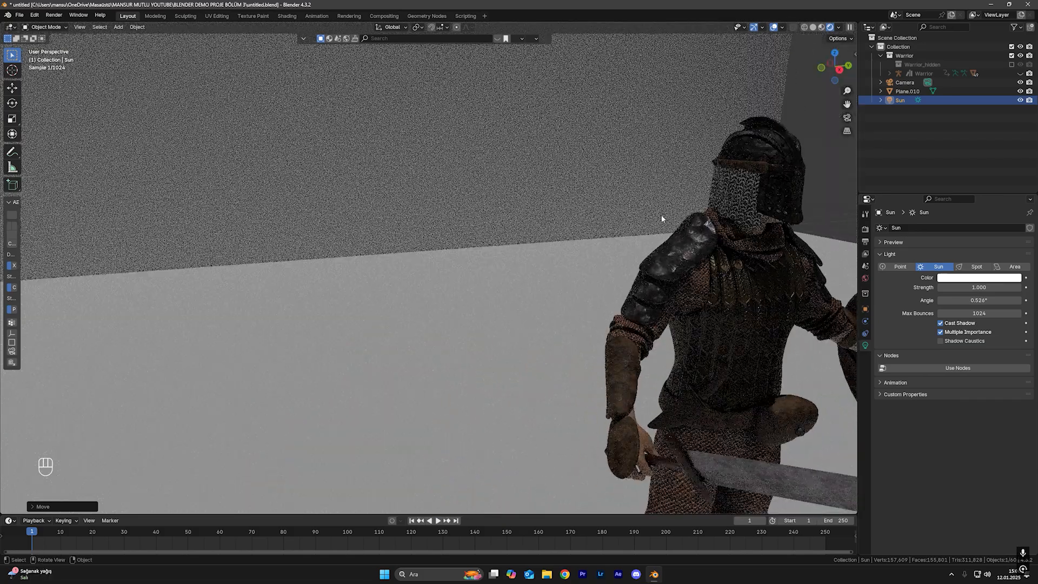
middle_drag(718, 200, 404, 167)
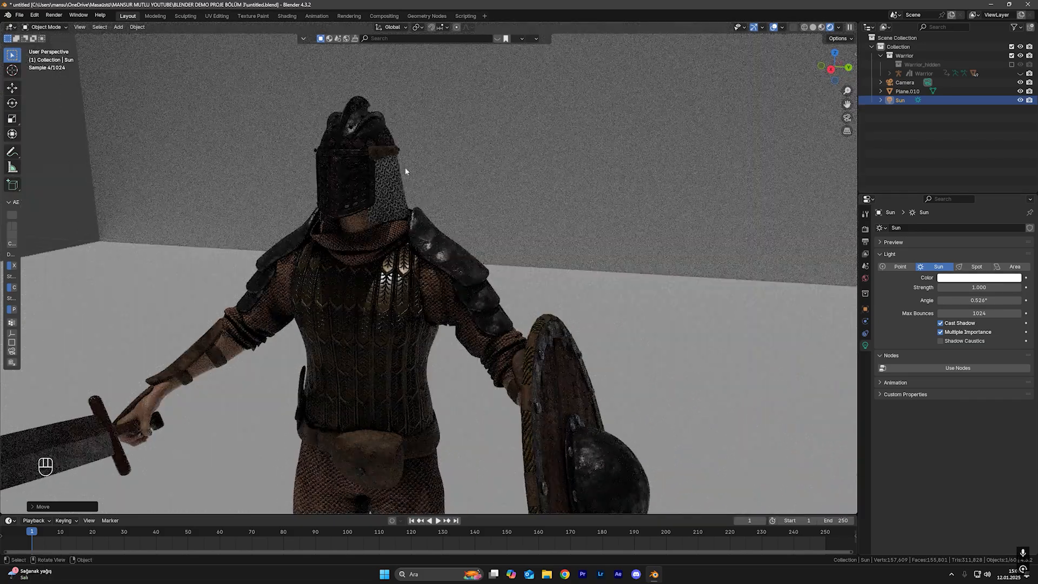
click(595, 250)
middle_drag(595, 250, 619, 223)
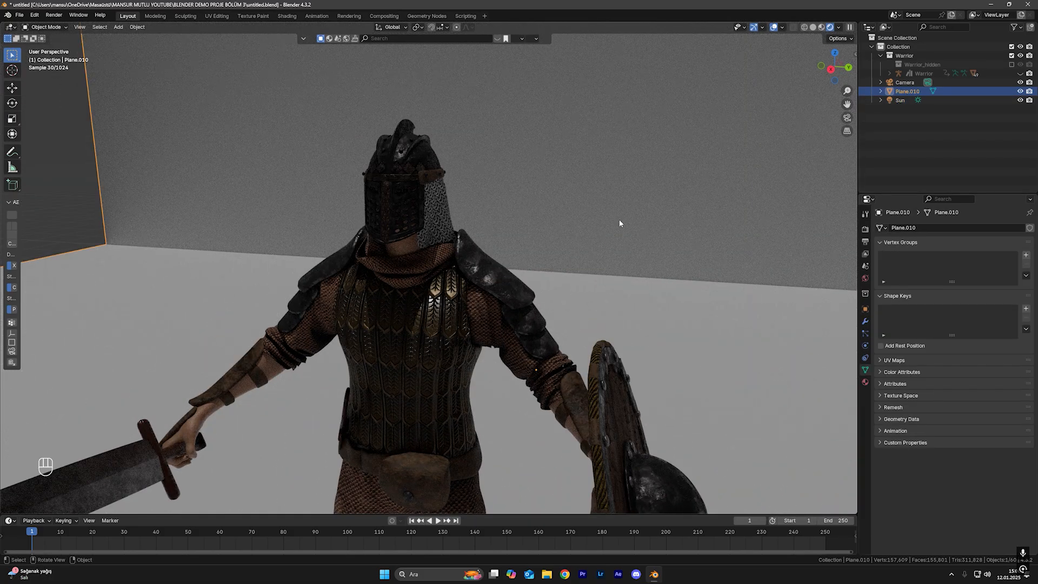
key(KP_0)
key(KP_0)
key(ctrl+s)
Examine the sun light's placement relative to the warrior and backdrop, and compare its effect in the camera view
scroll(575, 204, down, 5)
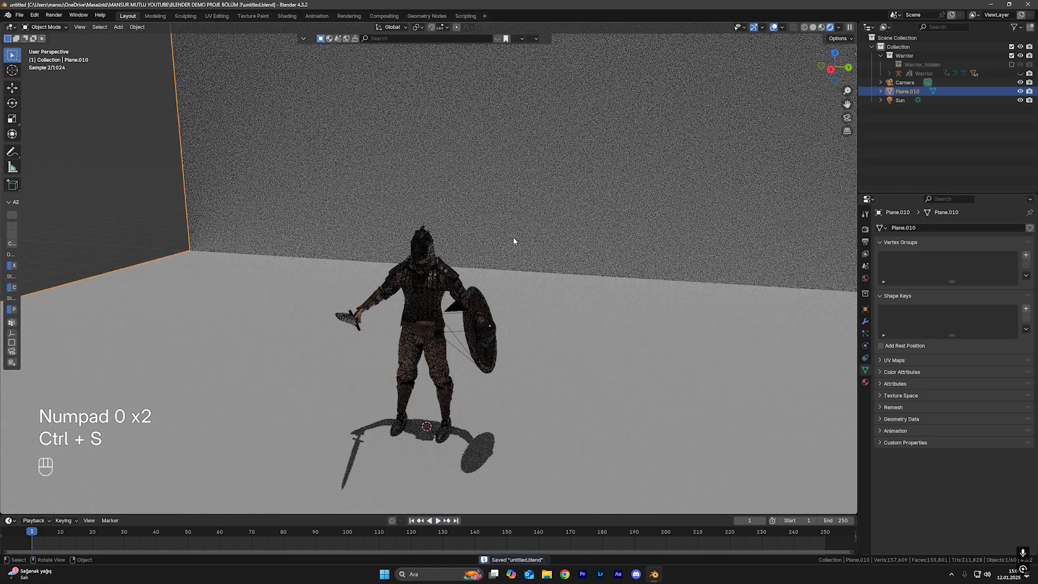
mouse_move(514, 238)
middle_down()
mouse_move(577, 230)
mouse_move(517, 238)
middle_up()
scroll(577, 229, down, 3)
scroll(520, 237, down, 4)
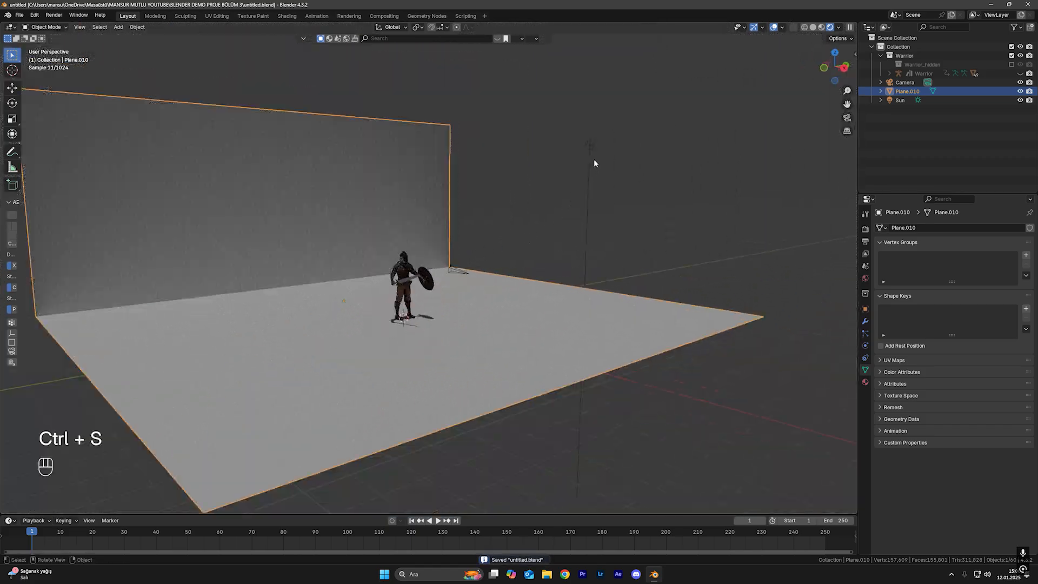
click(594, 163)
scroll(584, 218, up, 2)
scroll(584, 219, up, 2)
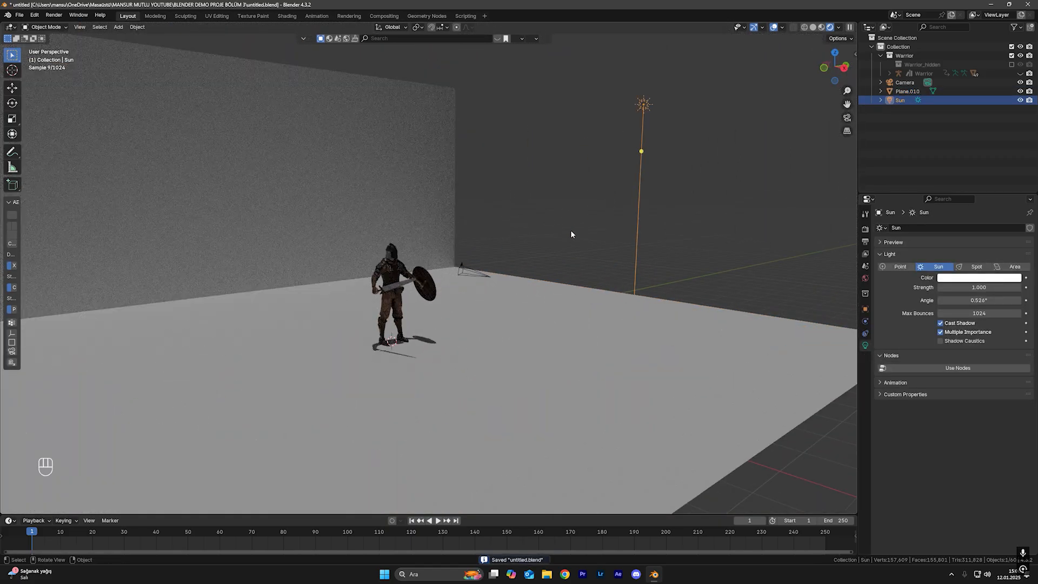
middle_drag(571, 234, 380, 198)
click(381, 198)
key(KP_0)
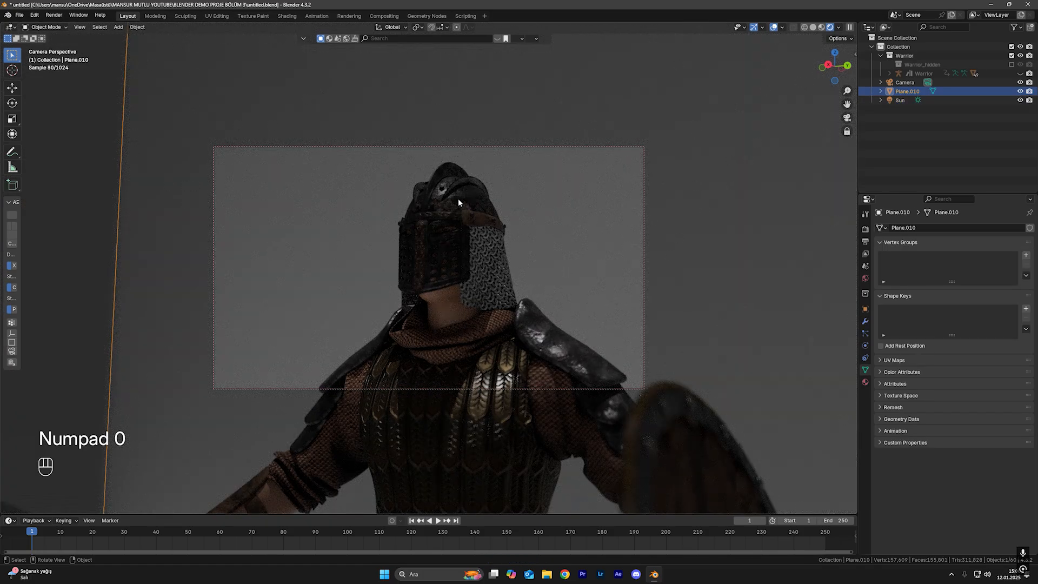
key(KP_0)
Delete the sun light and save the file
click(616, 142)
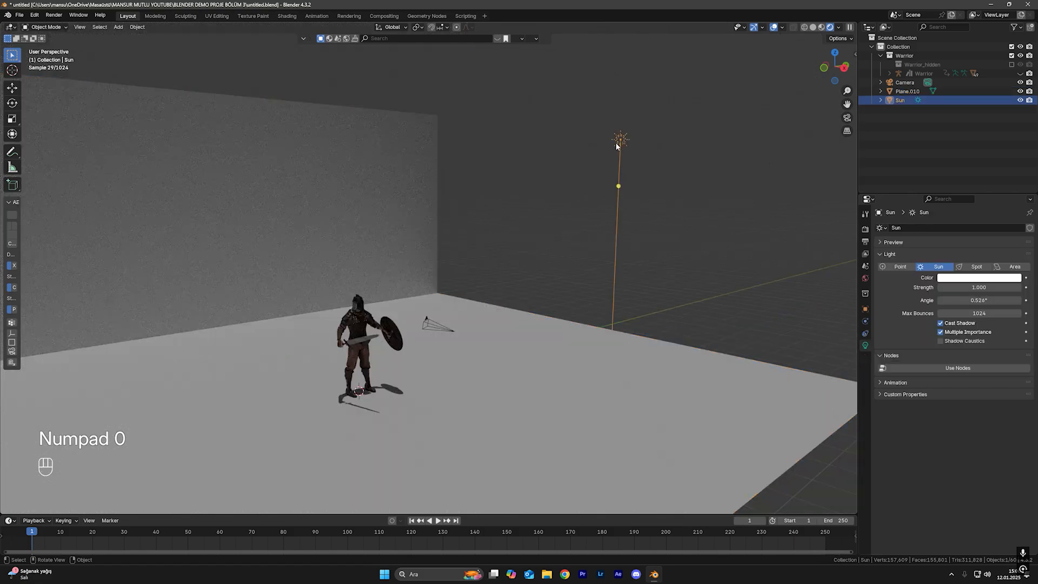
key(x)
key(ctrl+s)
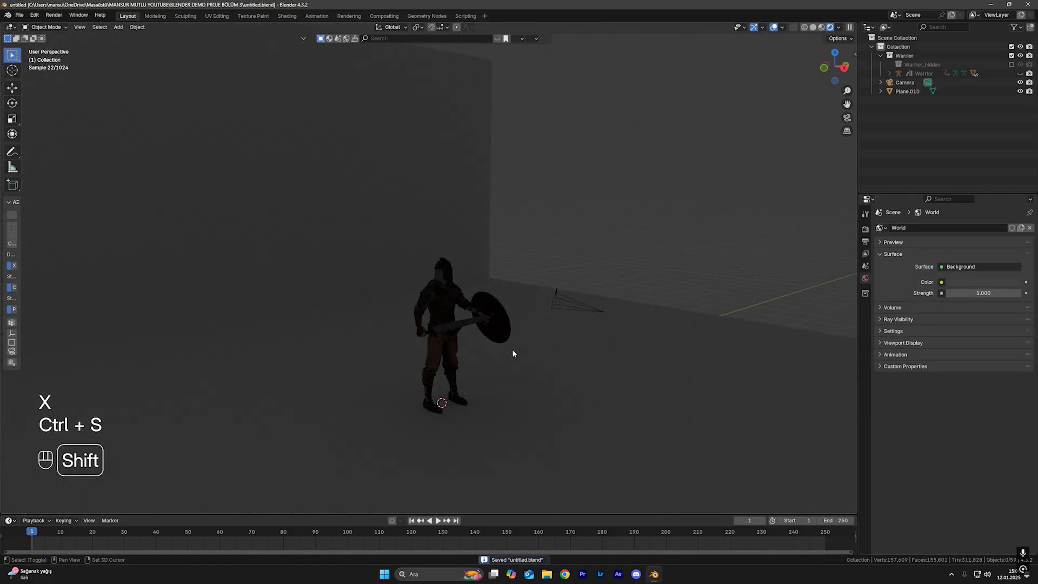
Add a point light at the warrior's feet and raise it along the global Z axis
key(shift+a)
mouse_move(512, 353)
click(544, 350)
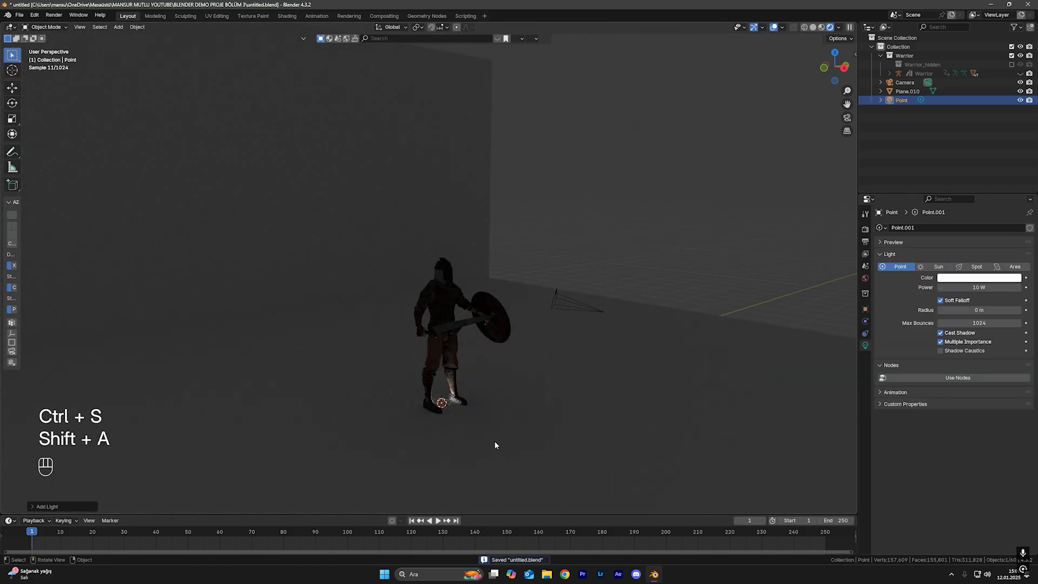
key(g)
key(z)
click(493, 293)
Replace the point light with a spot light, raise it about 0.55 m along global Z above the head, and set its power to 200 W
key(g)
key(z)
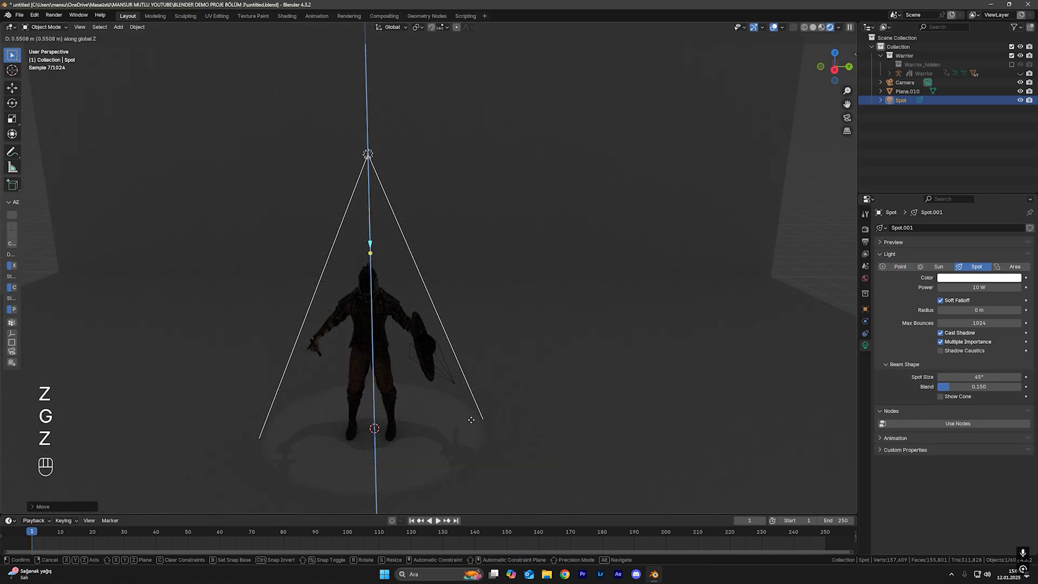
click(471, 420)
click(958, 287)
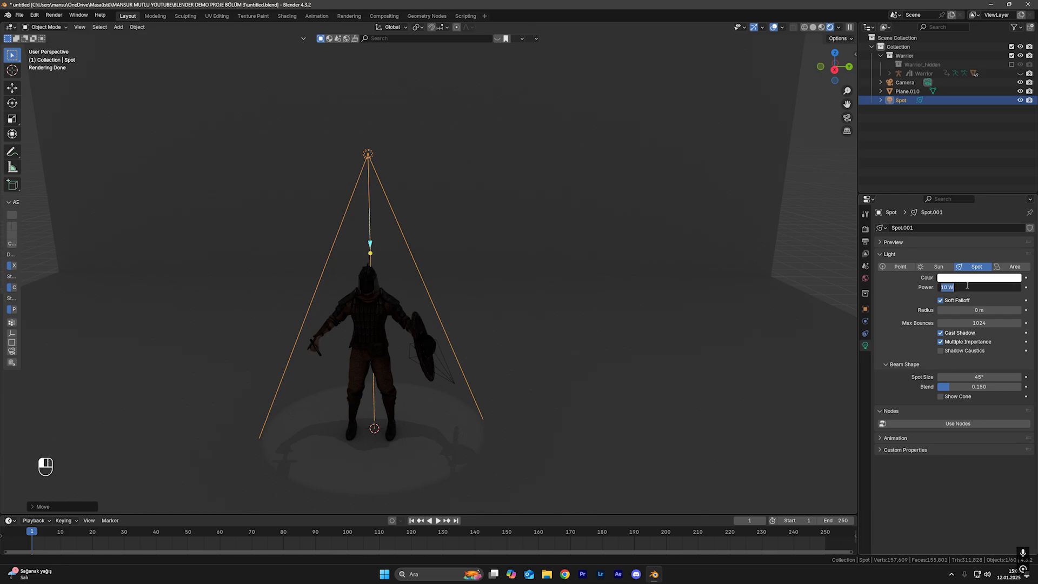
text(200)
key(Return)
Add an area light at the warrior's feet, raised along global Z above head height and shifted along global Y to the shield side
middle_drag(482, 430, 509, 431)
scroll(453, 390, down, 3)
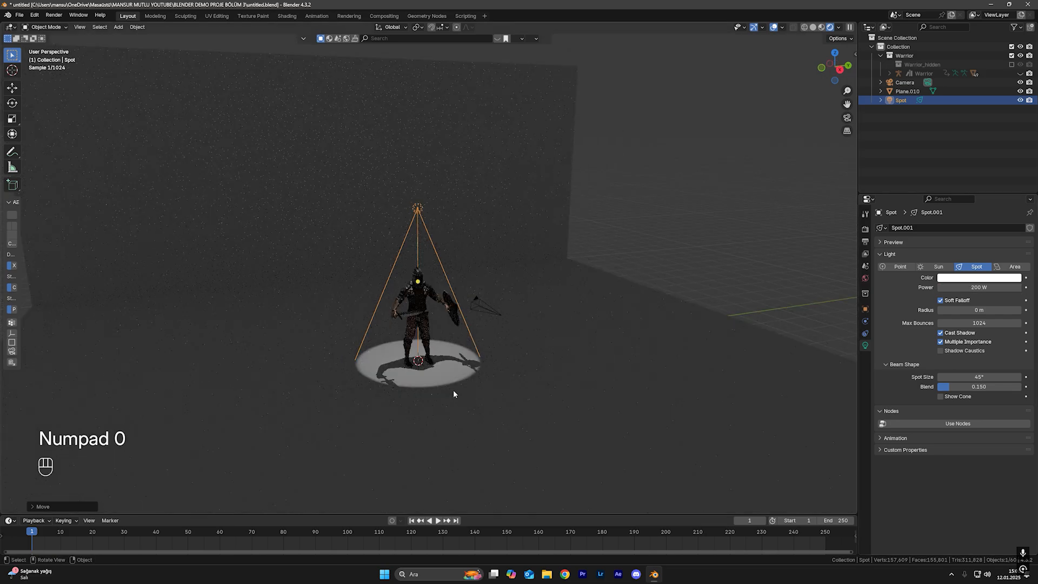
key(g)
key(z)
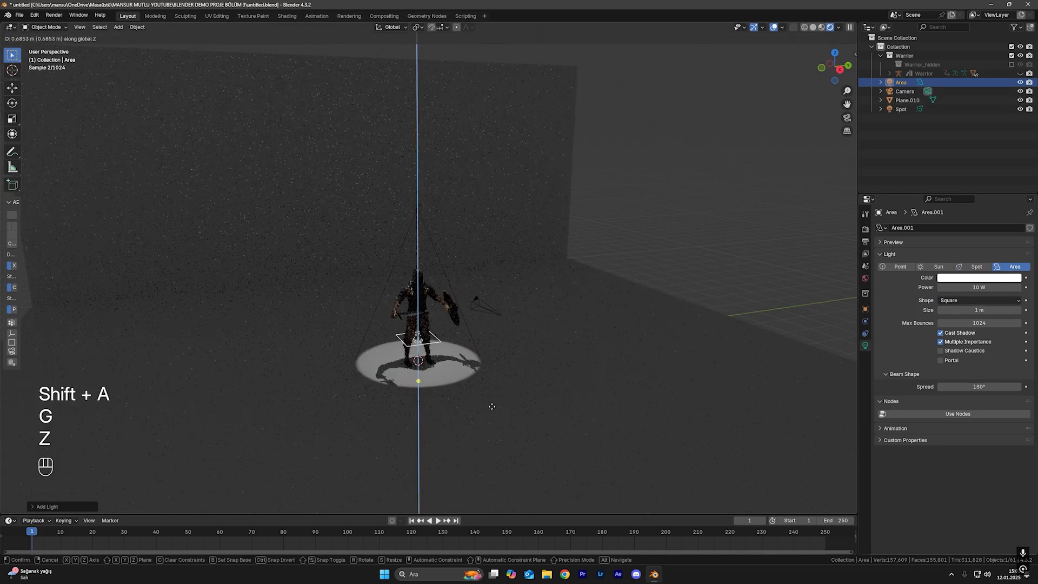
click(492, 316)
key(g)
key(y)
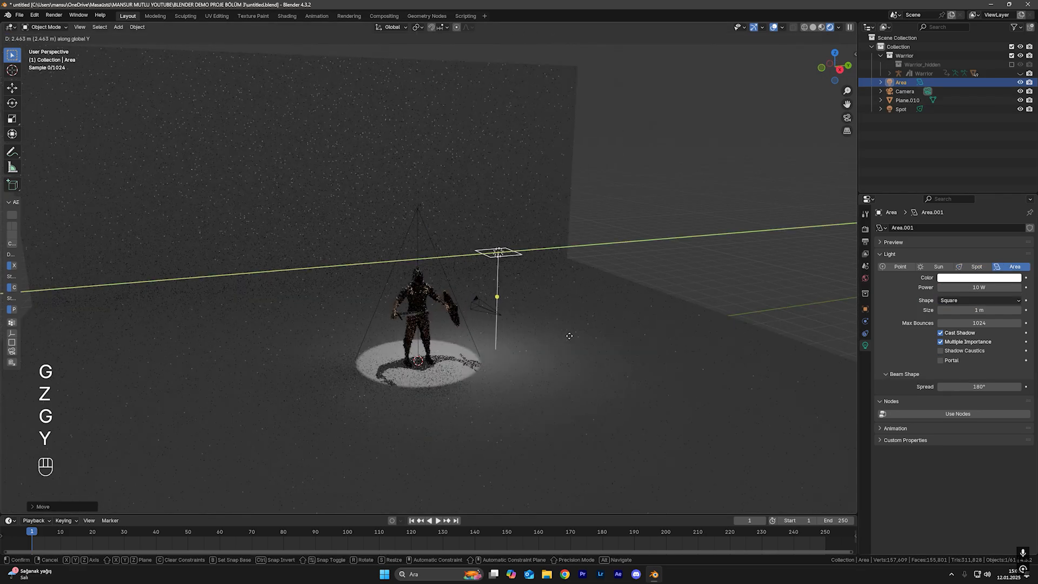
click(611, 335)
Set the power of the area light on the shield side to 200 W and check how it lights the scene
click(977, 288)
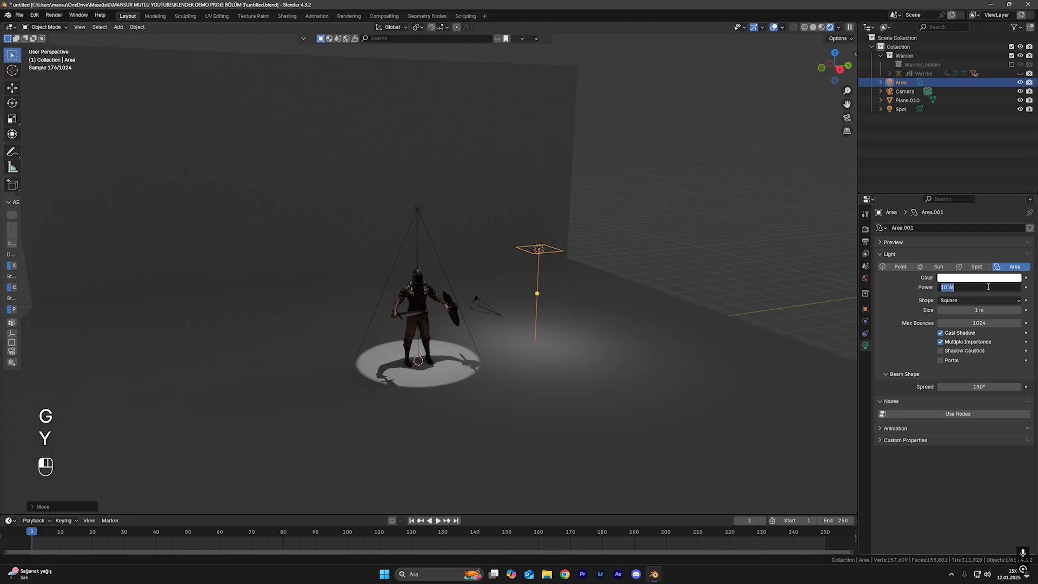
text(200)
click(881, 290)
middle_drag(486, 321, 477, 336)
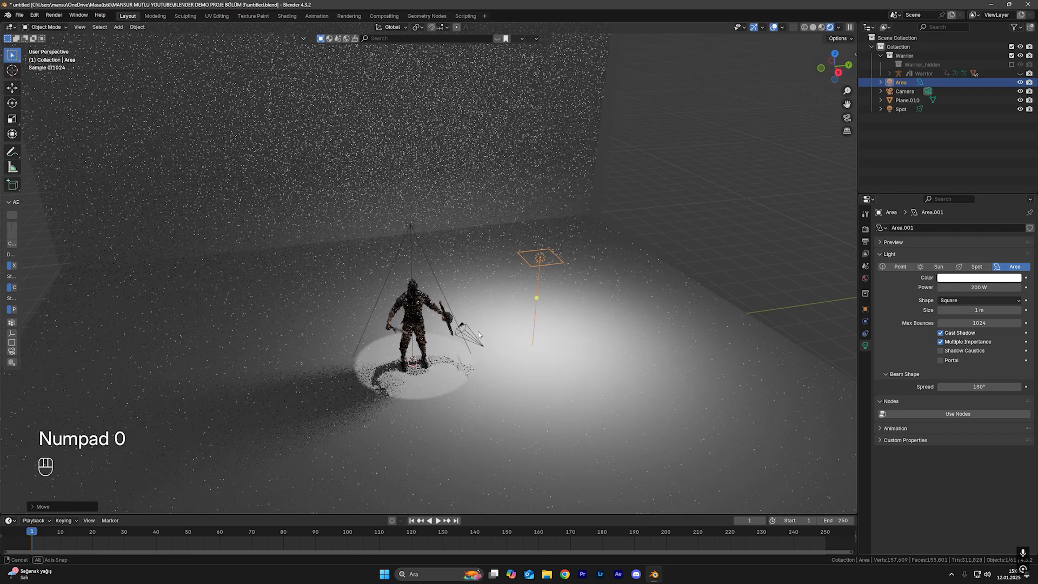
scroll(477, 336, up, 2)
middle_drag(622, 294, 539, 258)
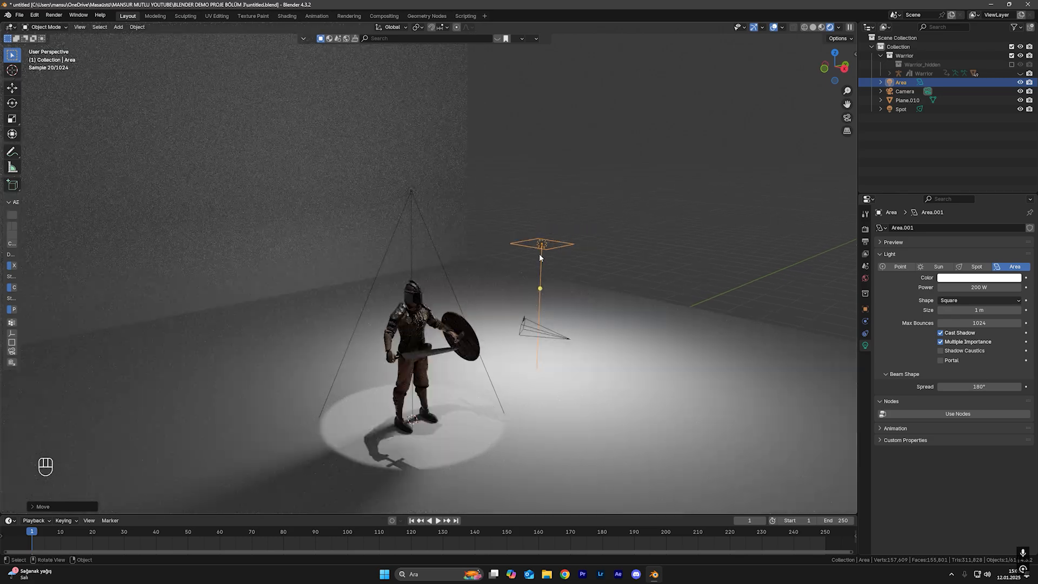
Delete the spot light above the warrior and select the remaining area light
click(410, 193)
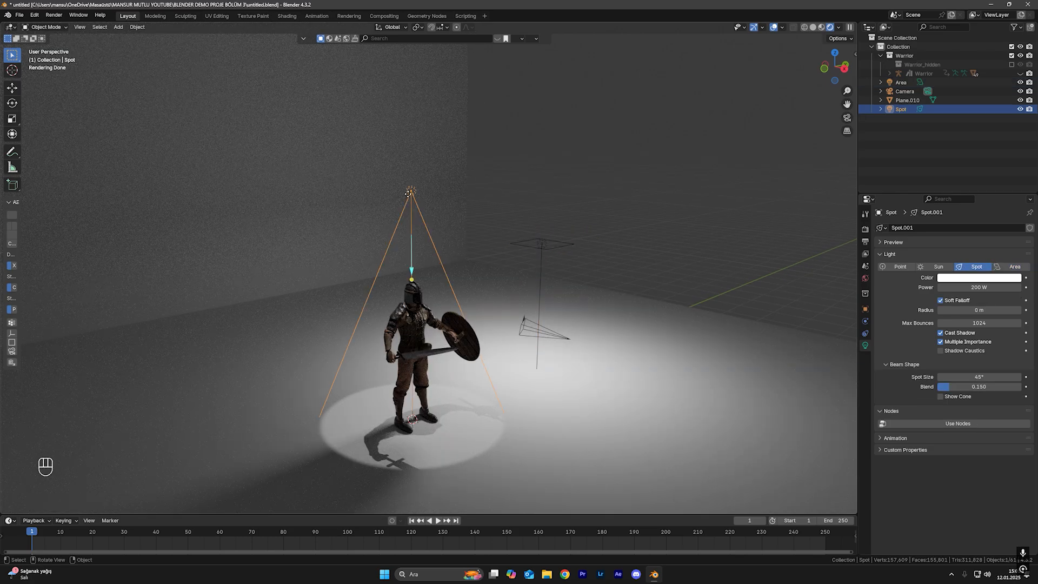
key(x)
click(409, 193)
click(572, 250)
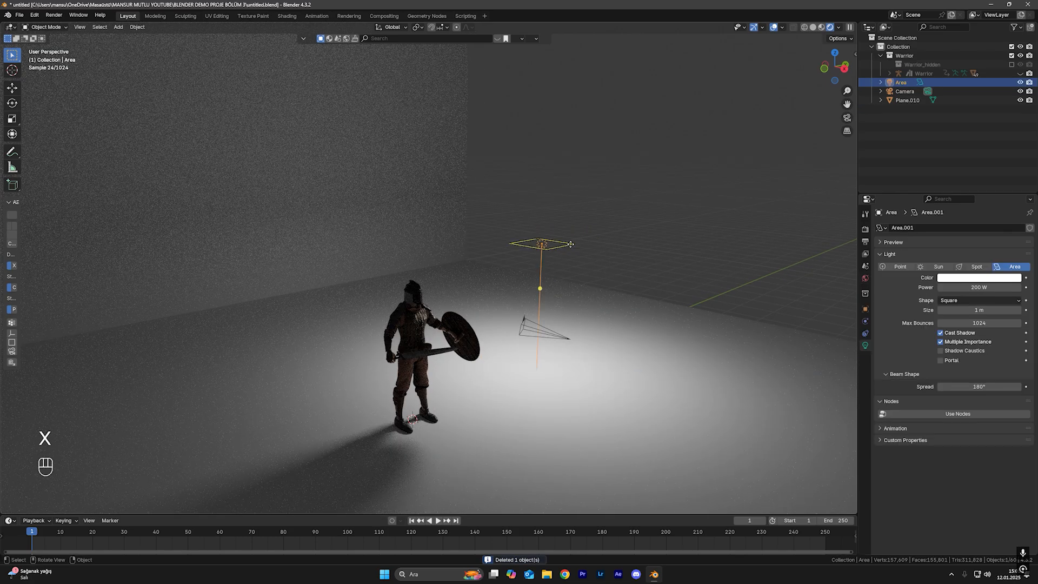
Delete the remaining area light and save the file
key(x)
key(x)
key(ctrl+s)
scroll(546, 324, down, 2)
shift+middle_drag(537, 364, 586, 331)
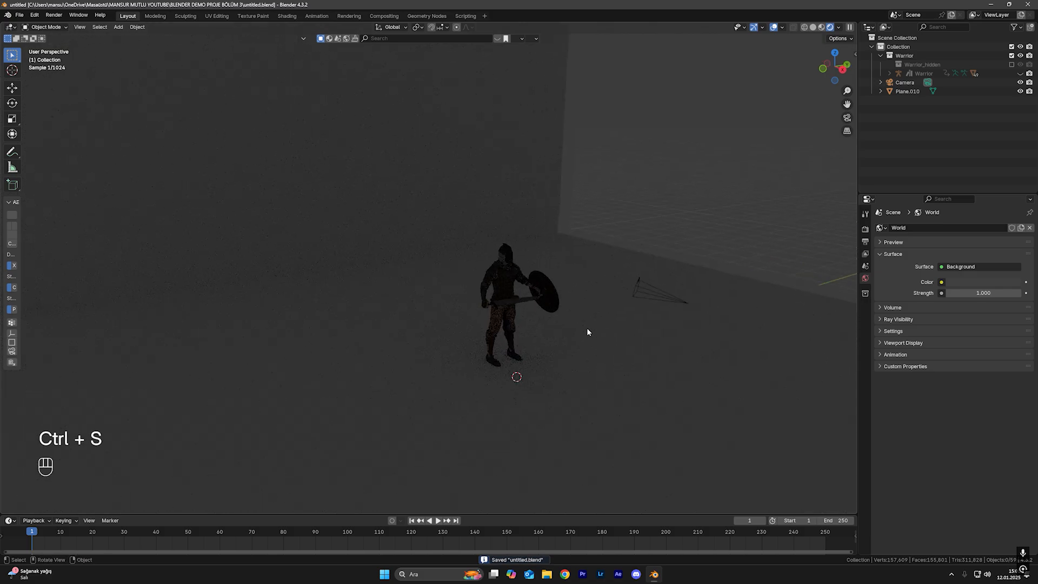
scroll(579, 331, up, 2)
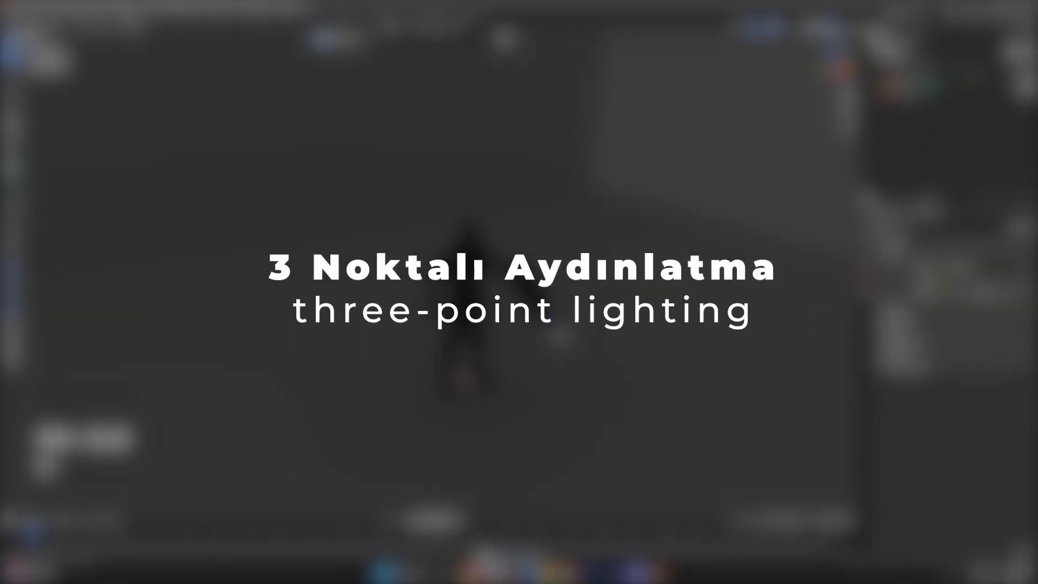
key(ctrl+s)
key(ctrl+s)
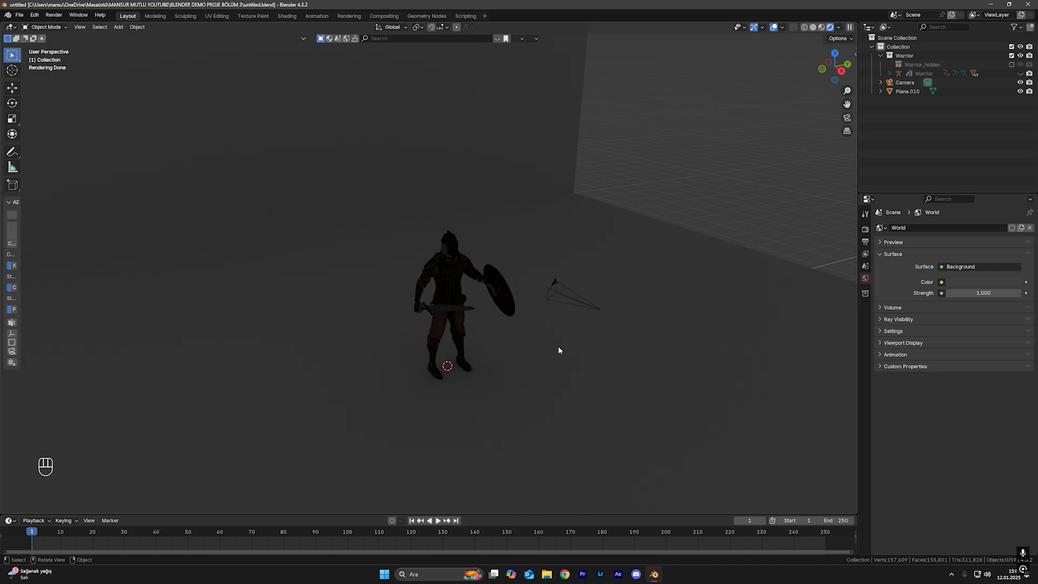
click(559, 350)
key(ctrl+s)
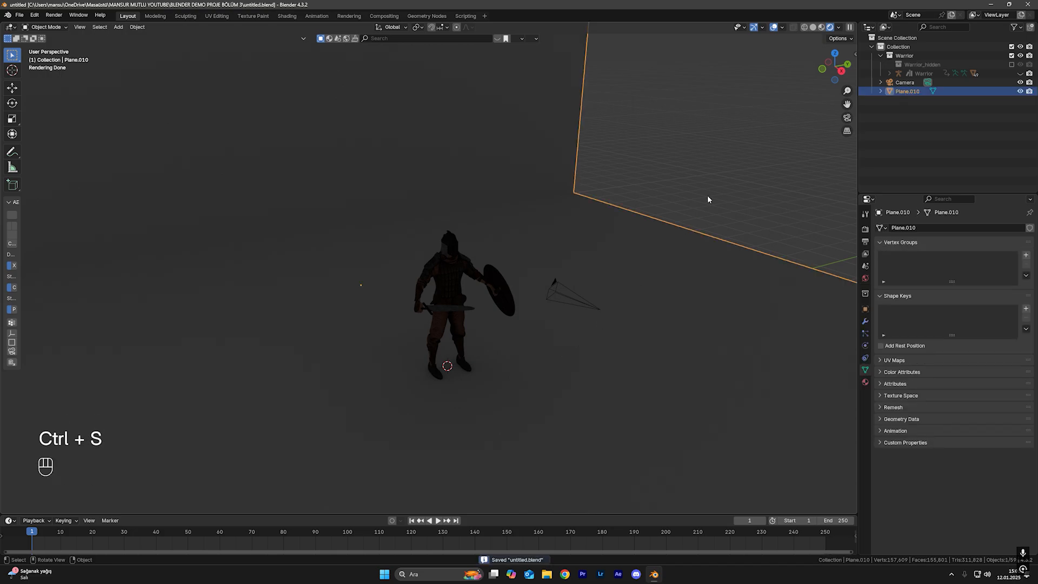
Add an area light as key light, raised about 3.7 m along global Z and shifted about 4.1 m along global X in front of the warrior
key(g)
key(z)
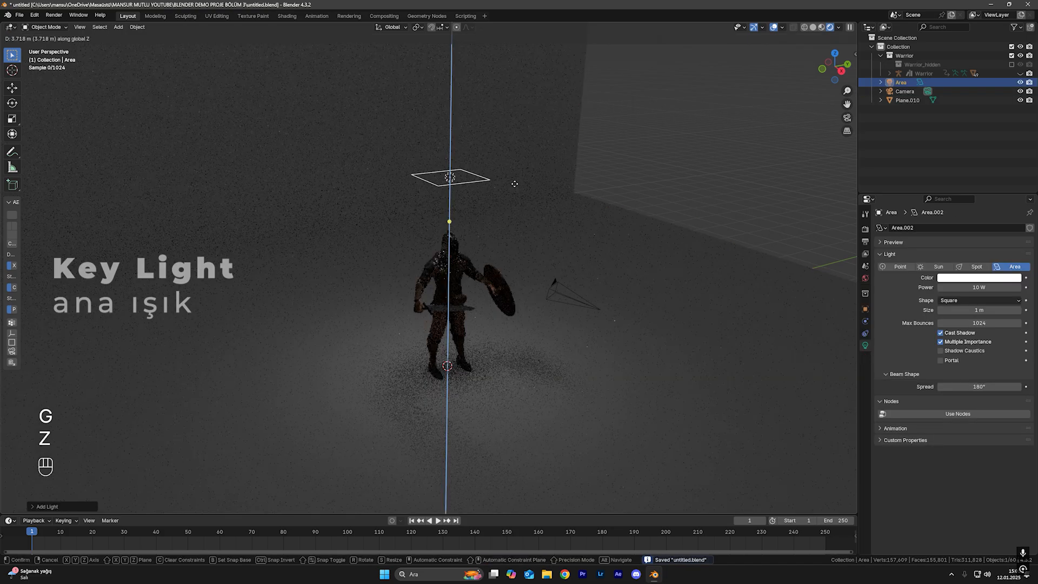
click(515, 184)
key(g)
key(y)
key(x)
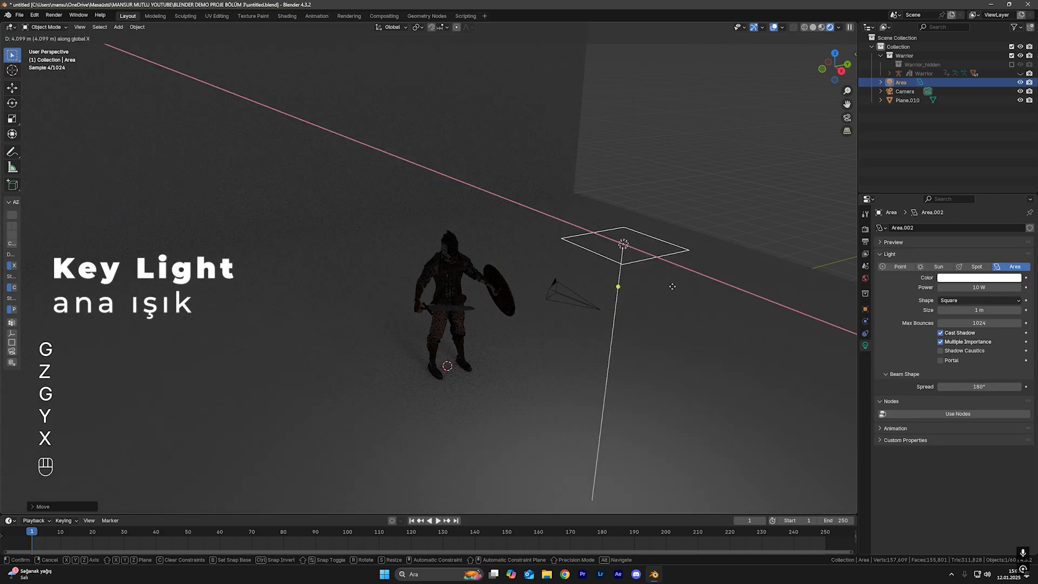
click(646, 257)
Rotate the key light freely to face the warrior and shift it along global Y to the shield side
key(r)
key(r)
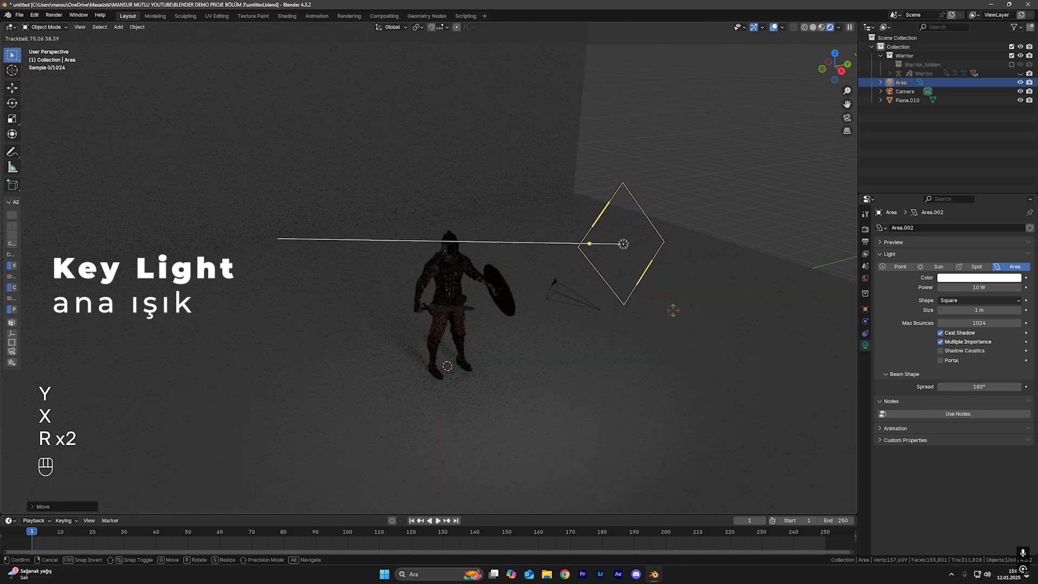
click(674, 310)
middle_drag(674, 310, 541, 322)
key(g)
key(y)
key(r)
click(676, 335)
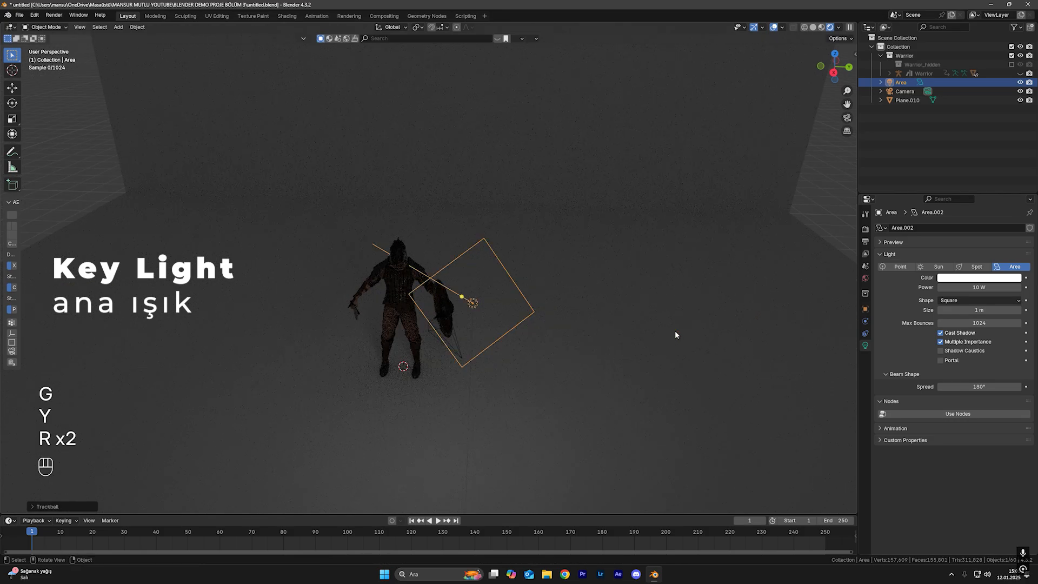
key(r)
key(r)
click(658, 312)
Raise the key light along global Z and tilt it back toward the warrior's upper body
key(g)
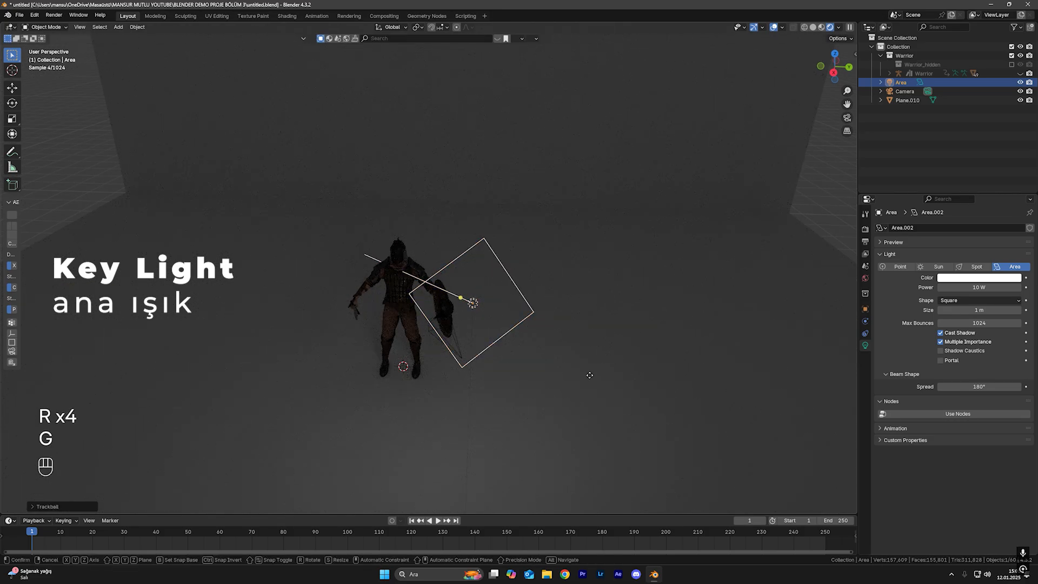
key(z)
click(598, 335)
key(r)
key(r)
click(593, 238)
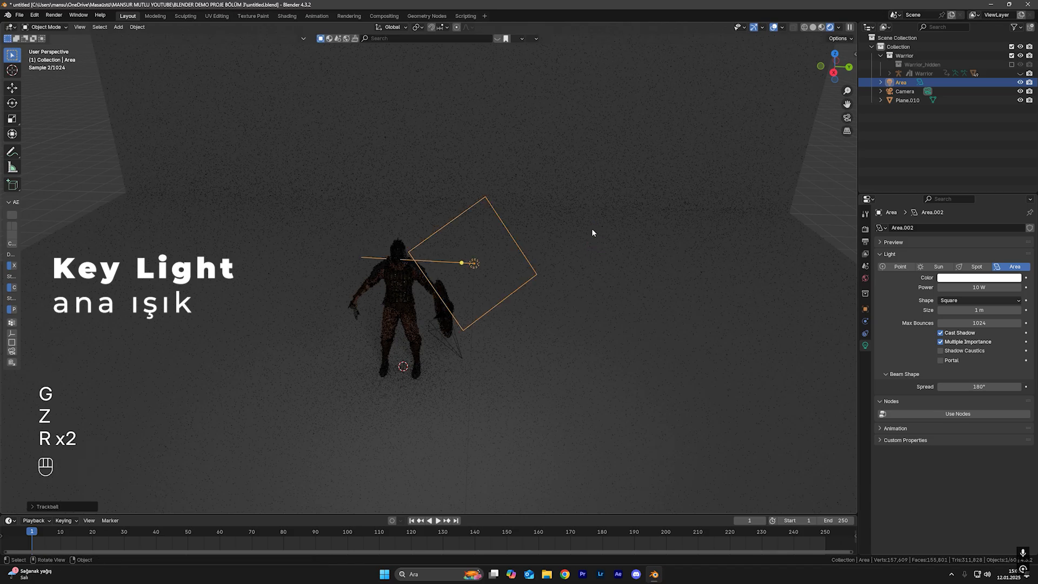
Move the key light closer to the warrior along global X and fine-tune its height along global Z
middle_drag(591, 229, 567, 251)
middle_drag(519, 285, 666, 285)
key(g)
key(y)
key(x)
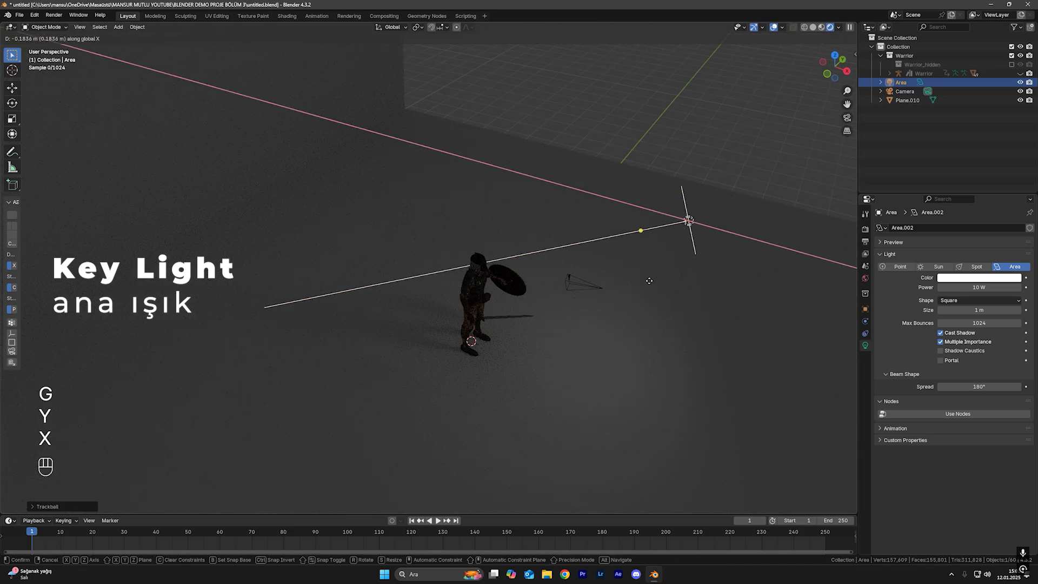
click(595, 281)
key(g)
key(z)
click(600, 294)
Re-aim the key light at the warrior and shift it slightly along global Y, away from the shield side
middle_drag(605, 307, 519, 297)
key(g)
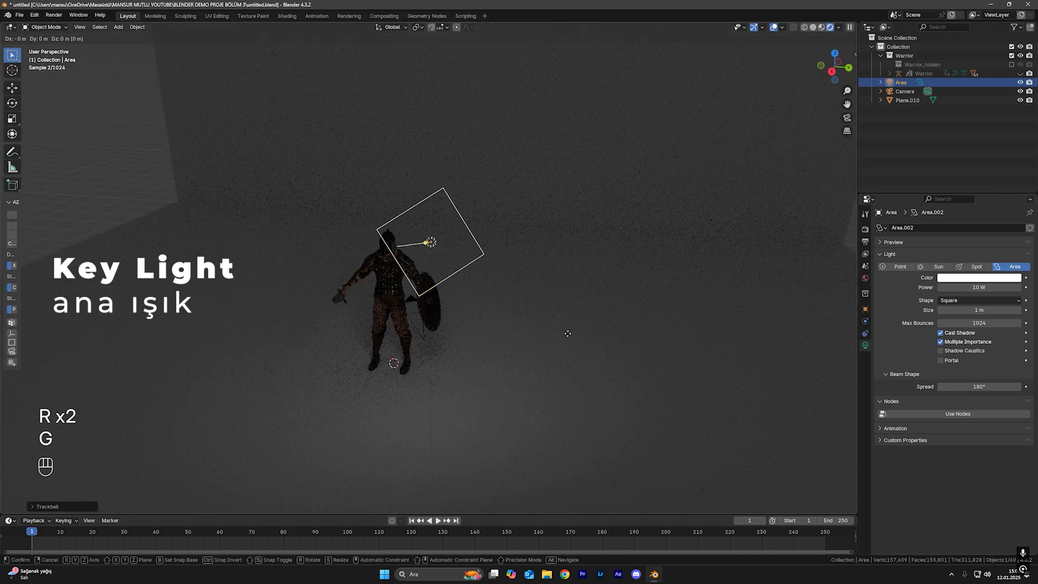
key(y)
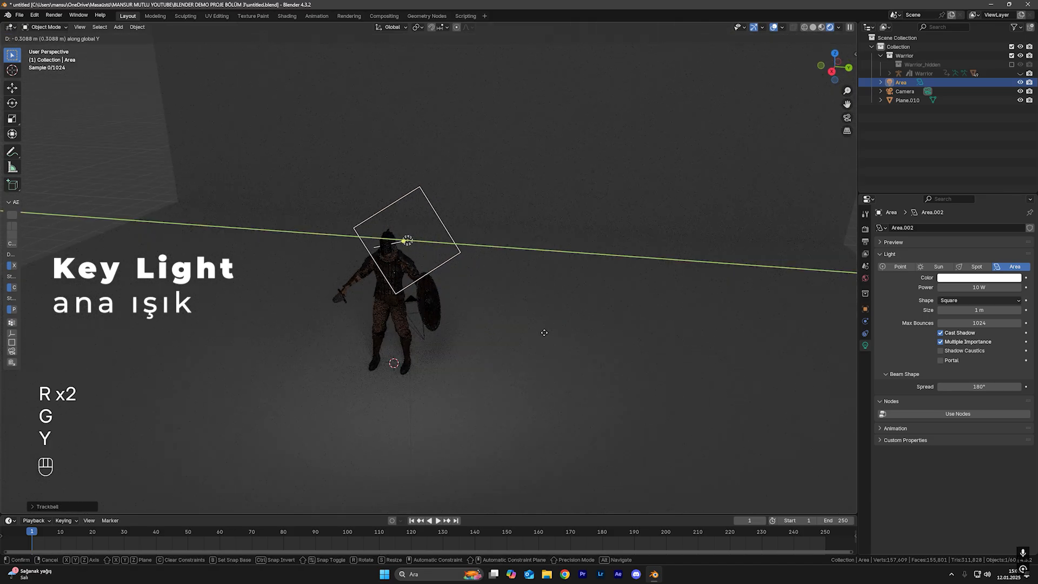
click(537, 330)
Scale the key light along global Y to stretch it into a wider rectangle
middle_drag(537, 330, 451, 318)
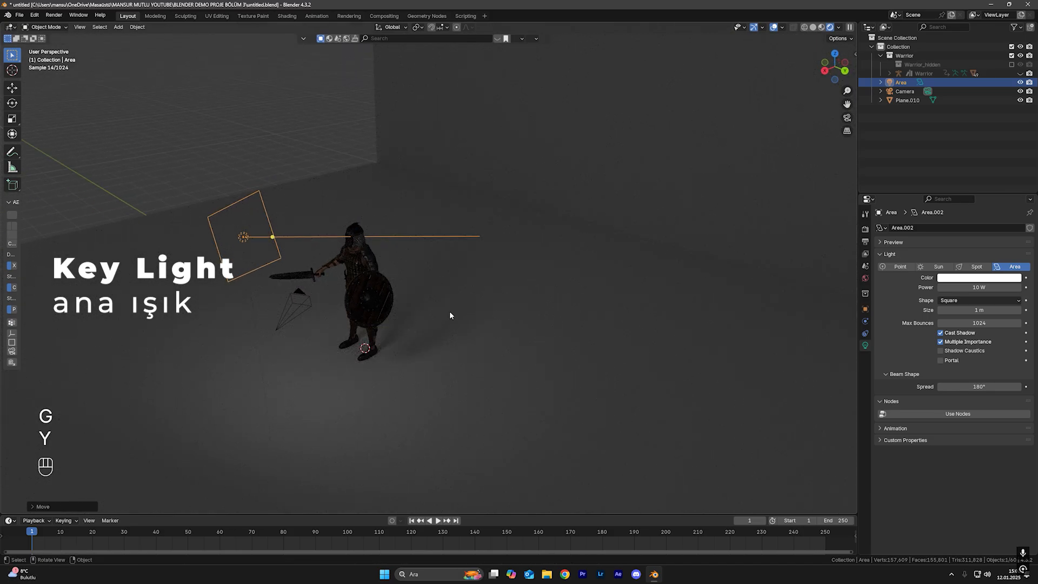
key(s)
key(x)
key(s)
key(y)
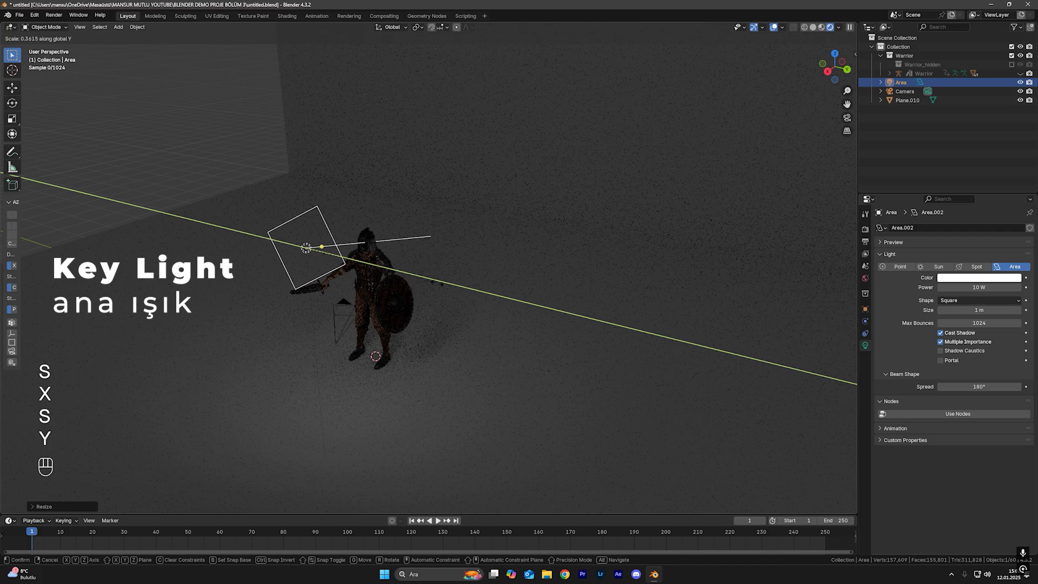
key(s)
key(x)
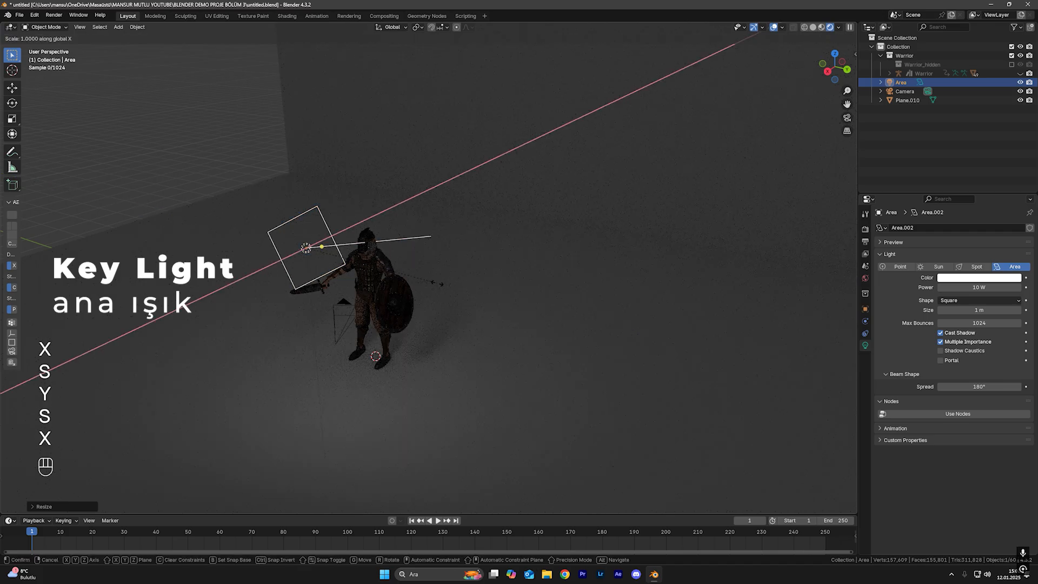
click(713, 298)
key(s)
key(y)
click(426, 296)
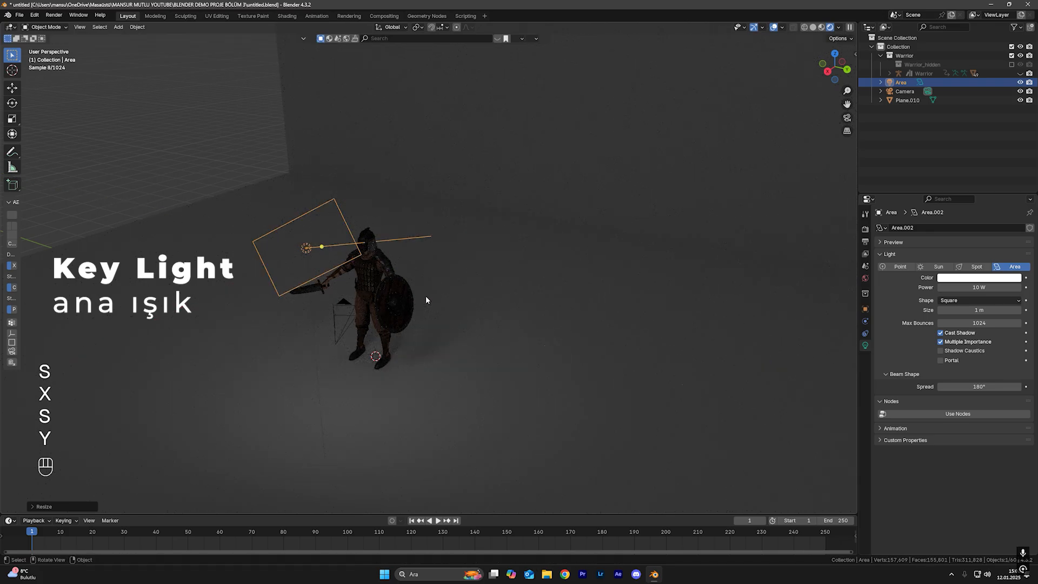
Set the key light's power to 100 W, check it through the camera and save the file
middle_drag(426, 296, 476, 298)
click(968, 289)
text(1)
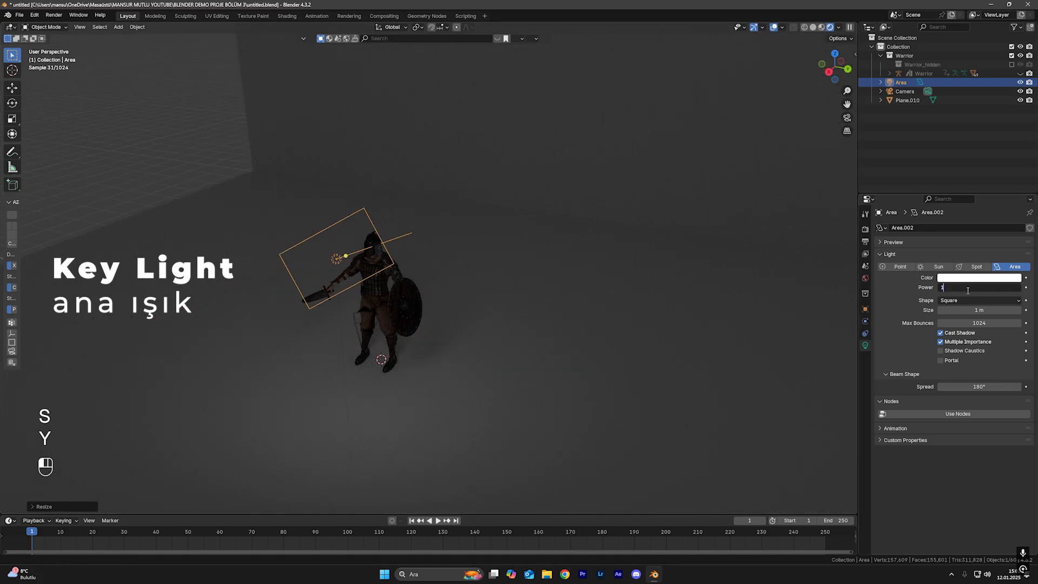
text(00)
key(Return)
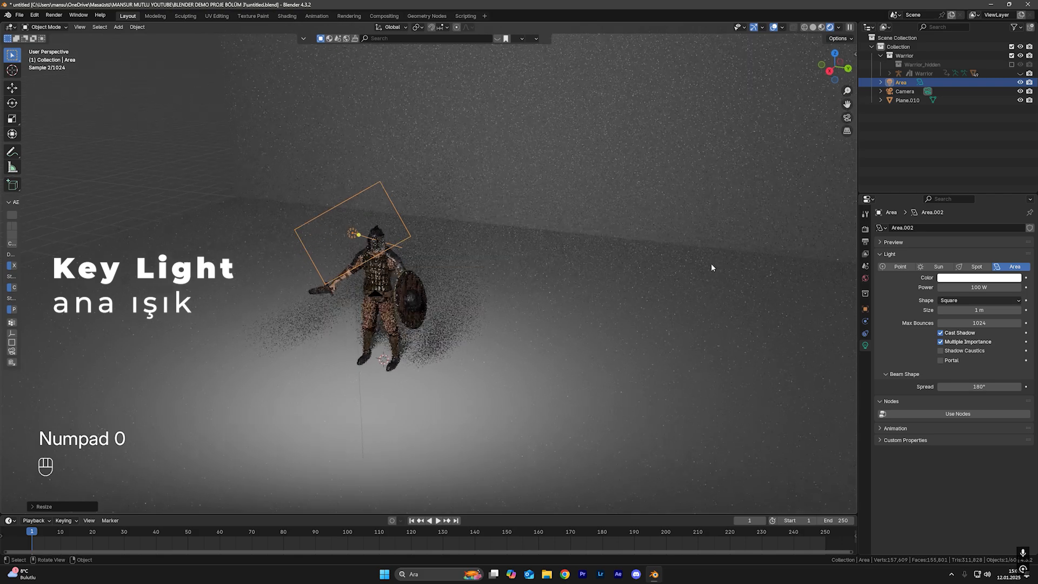
key(KP_0)
key(ctrl+s)
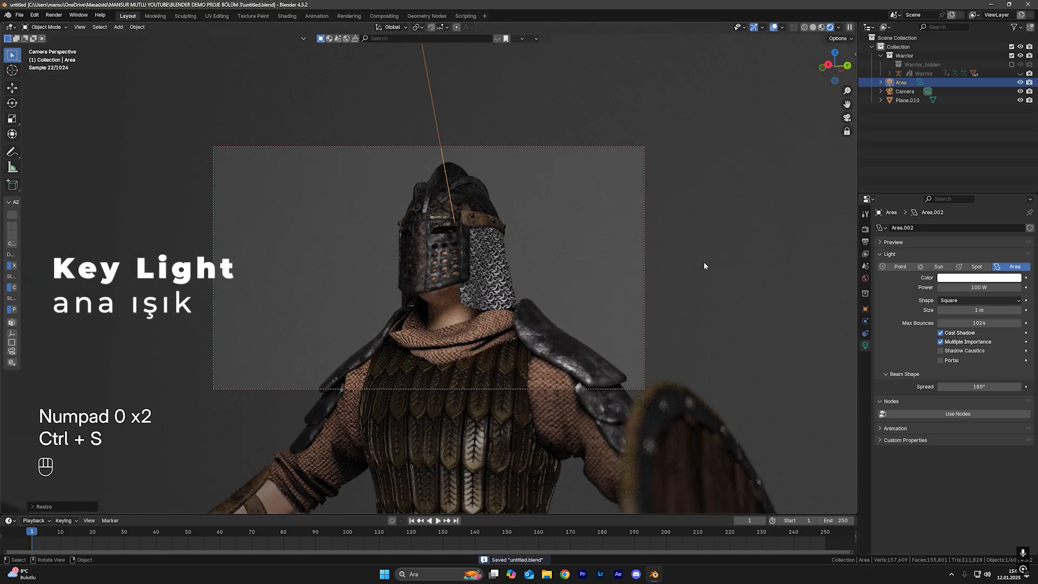
Change the key light's color to a warm pale yellow, save the file and check the look through the camera
click(970, 278)
click(966, 181)
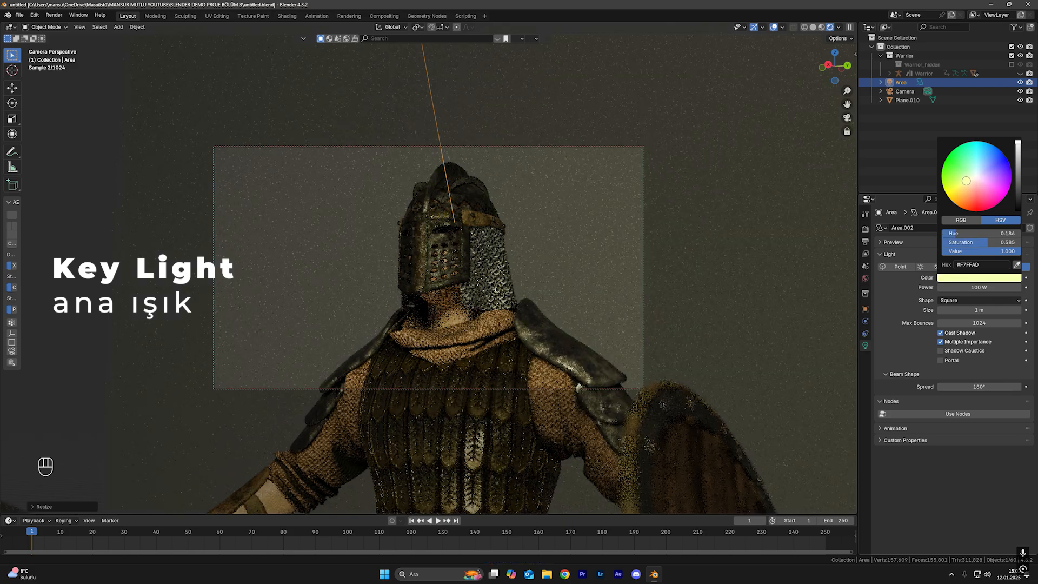
click(748, 225)
key(ctrl+s)
key(KP_0)
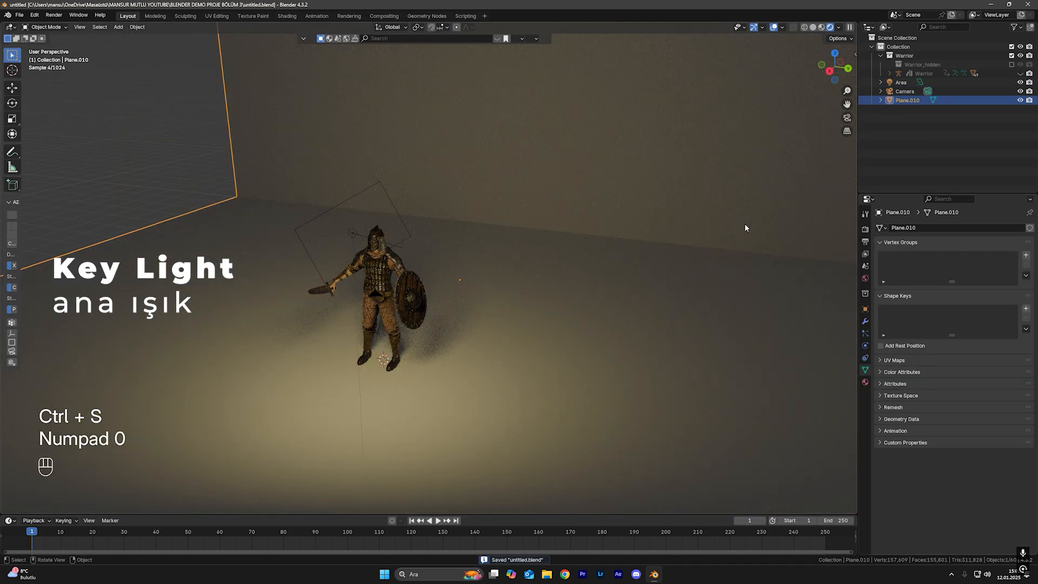
middle_drag(422, 266, 548, 294)
click(519, 241)
key(ctrl+s)
key(KP_0)
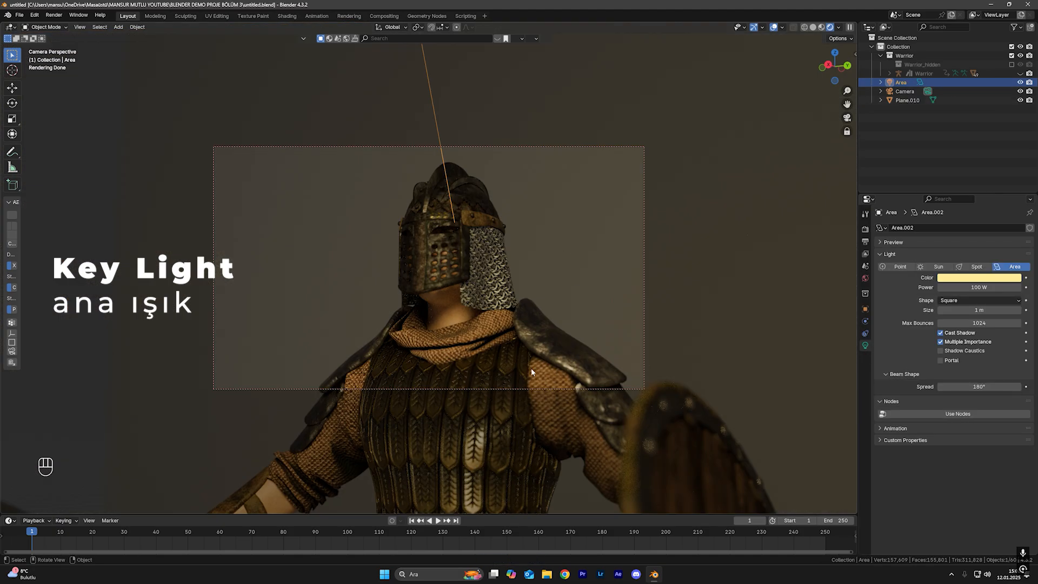
Add a second area light as back light at the warrior's feet and raise it along global Z to about head height
key(KP_0)
key(ctrl+s)
middle_drag(524, 274, 462, 306)
key(shift+a)
mouse_move(515, 328)
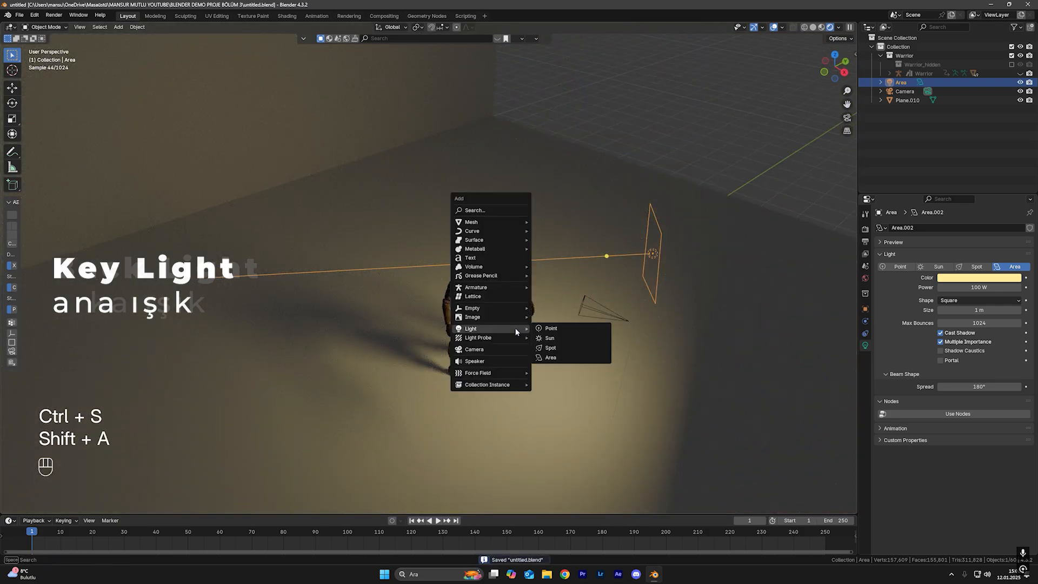
click(575, 356)
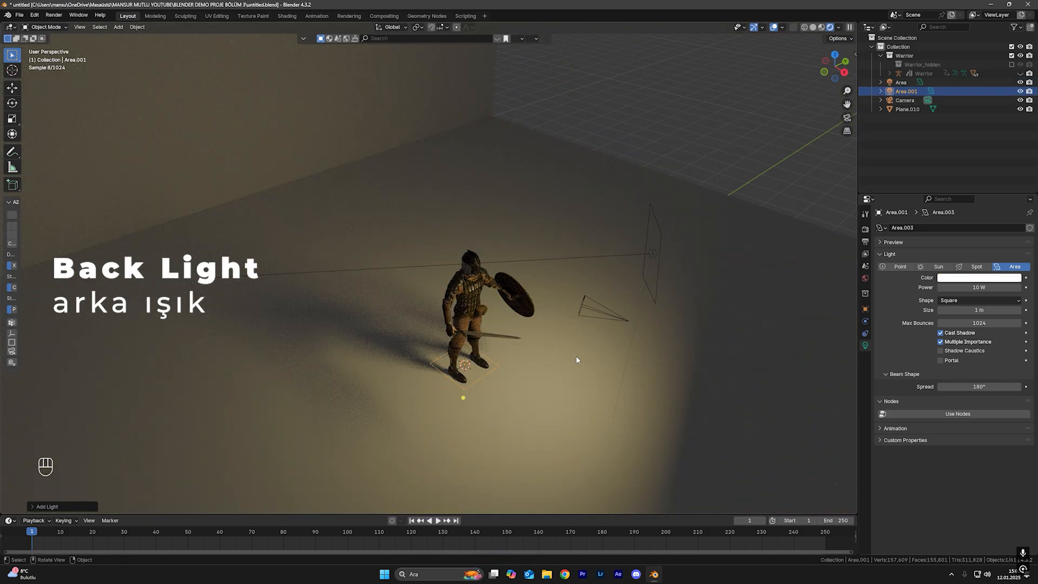
key(g)
key(z)
click(559, 219)
Shift the back light about 1.1 m along negative global Y to the sword side and move it behind the warrior along global X
key(g)
key(y)
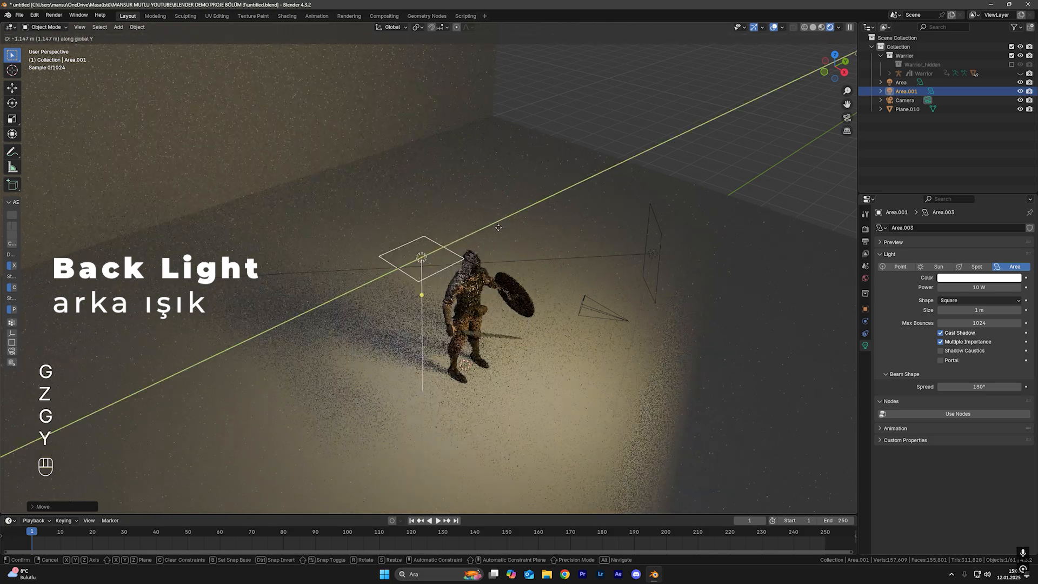
click(489, 238)
key(g)
key(x)
click(446, 212)
Rotate the back light around global Y to point at the warrior from behind
middle_drag(446, 212, 586, 219)
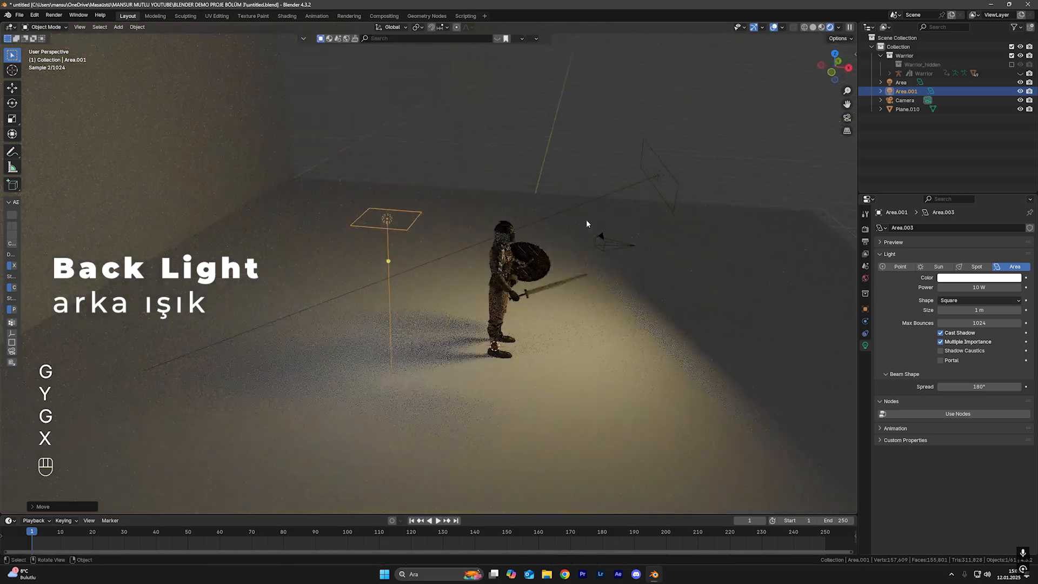
key(r)
key(r)
key(ctrl+z)
key(r)
key(y)
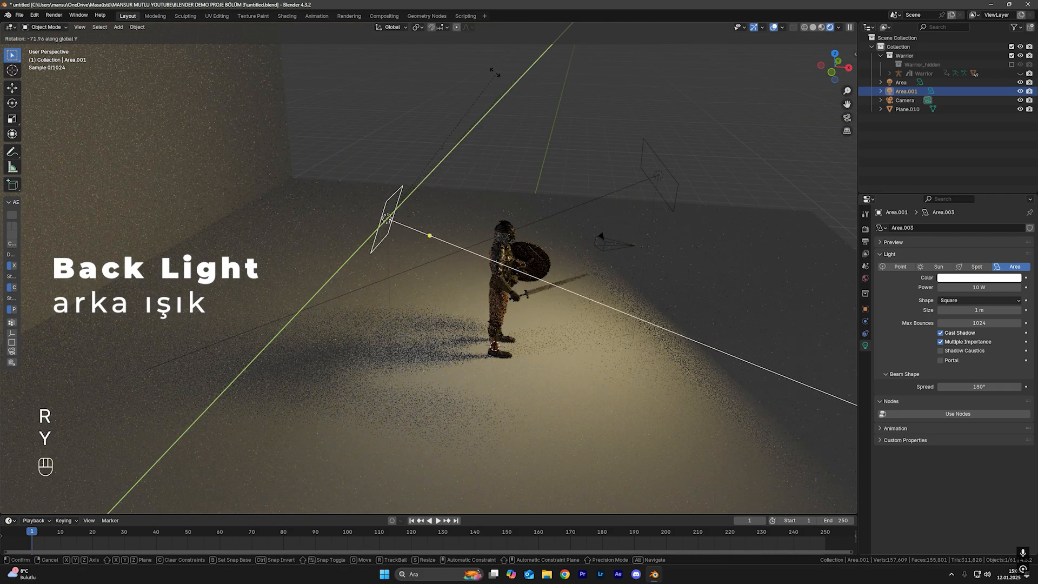
click(501, 150)
Lower the back light behind the warrior along global Z
middle_drag(502, 150, 533, 186)
key(g)
key(z)
click(468, 269)
key(g)
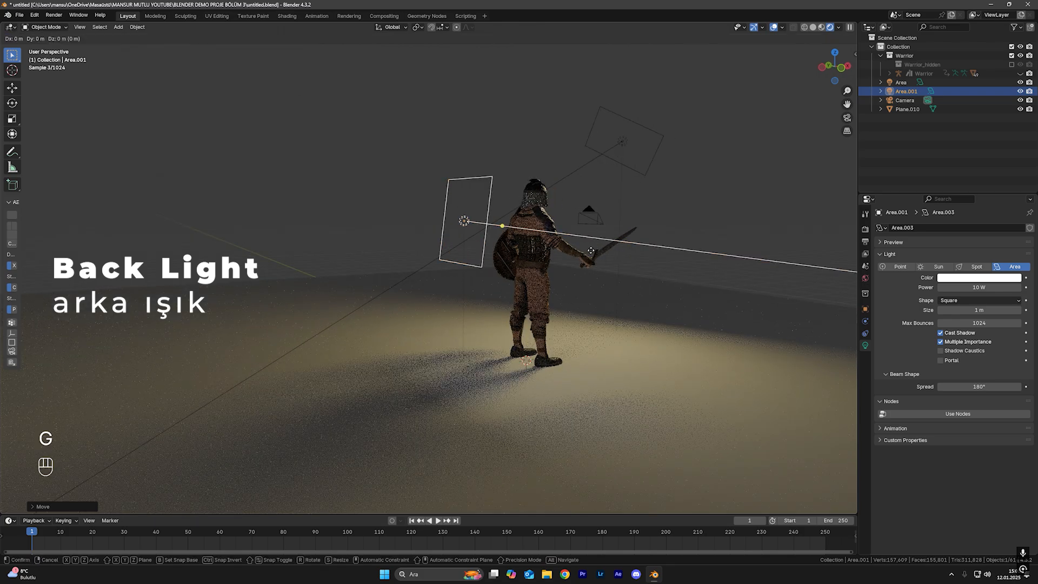
key(z)
click(437, 164)
Aim the back light at the warrior's back with a free rotation, check it through the camera and save the file
middle_drag(577, 256, 605, 274)
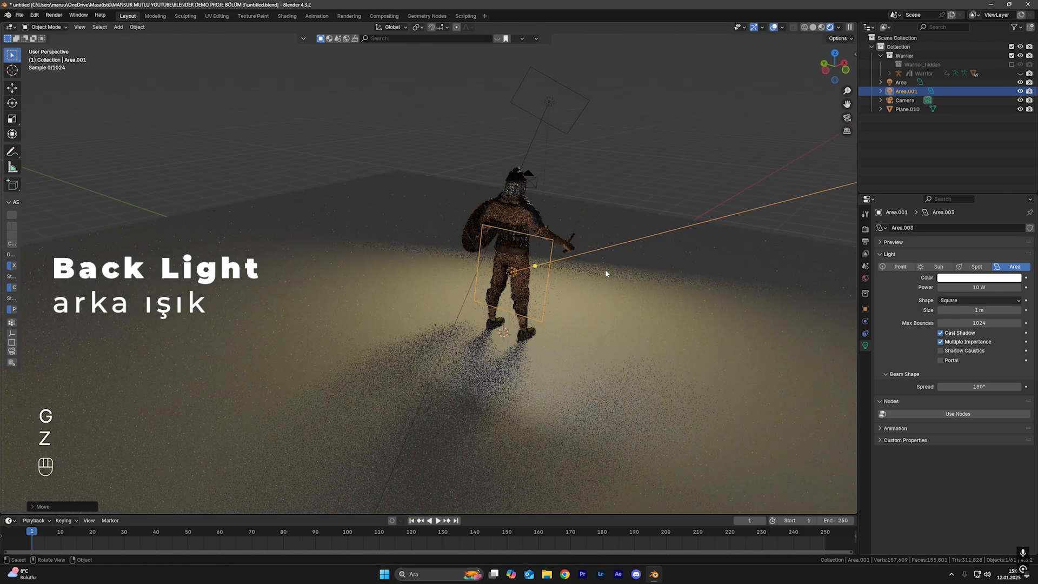
key(r)
key(r)
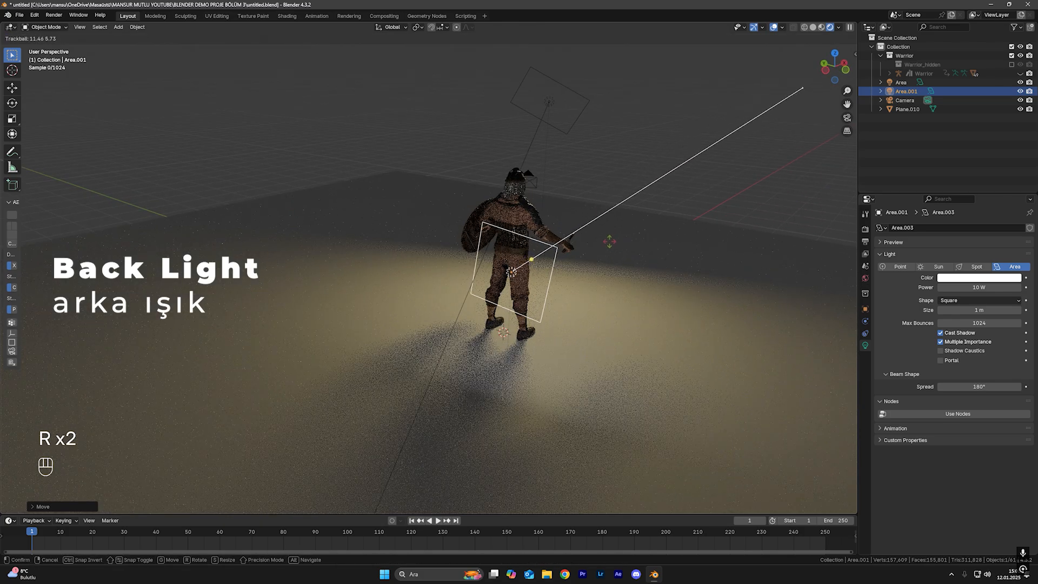
click(589, 282)
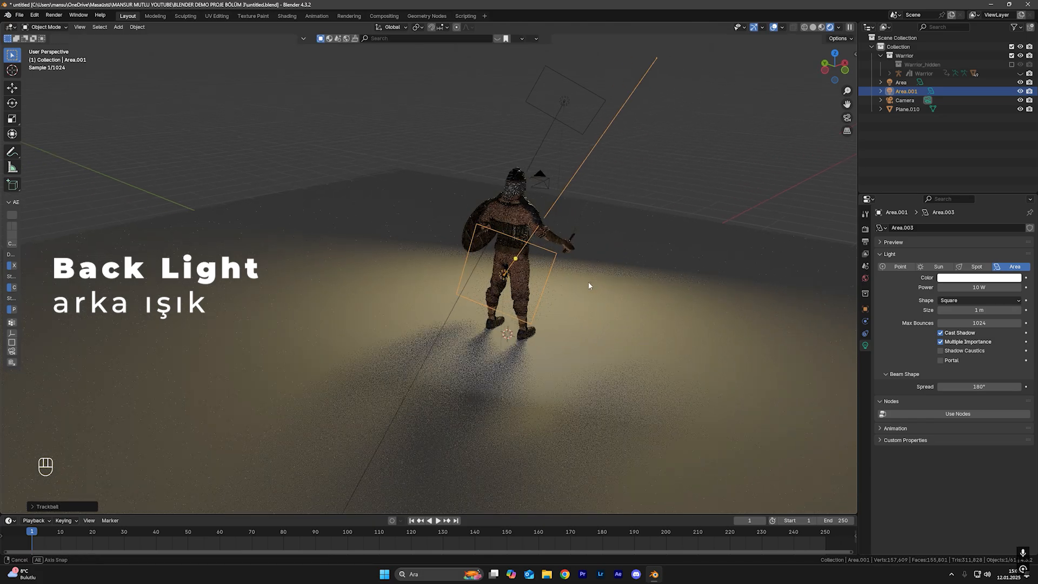
middle_drag(588, 281, 541, 268)
scroll(547, 250, down, 1)
shift+middle_drag(604, 237, 485, 267)
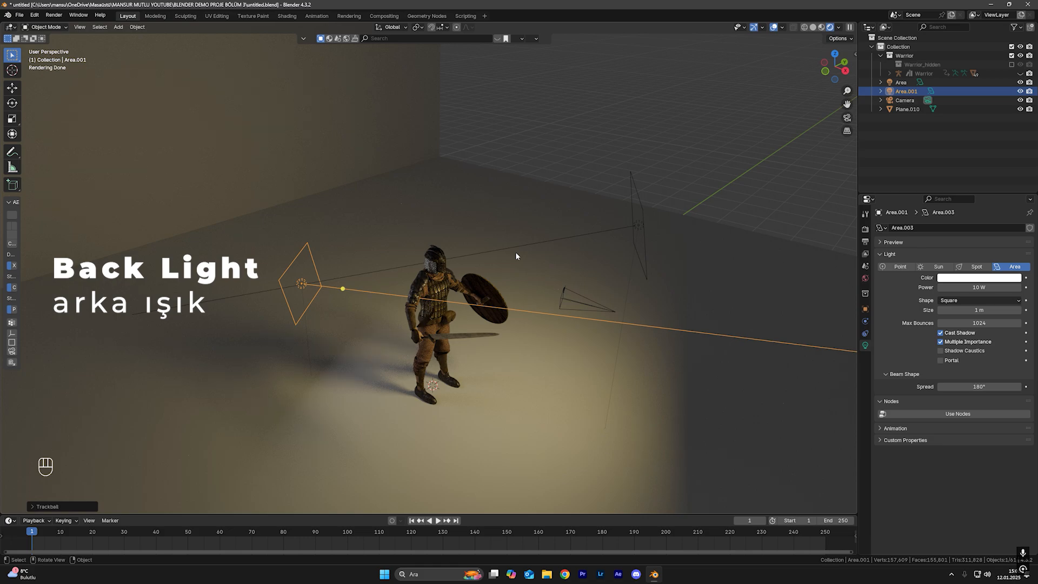
middle_drag(485, 247, 476, 245)
key(KP_0)
key(ctrl+s)
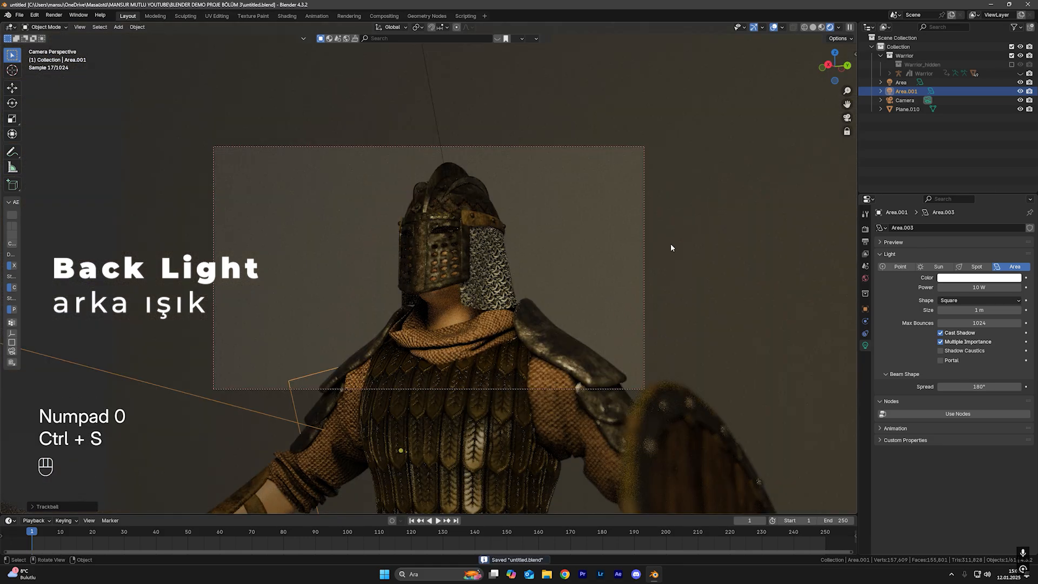
Add a new material to the backdrop plane and darken its base color to grey
click(694, 214)
click(865, 382)
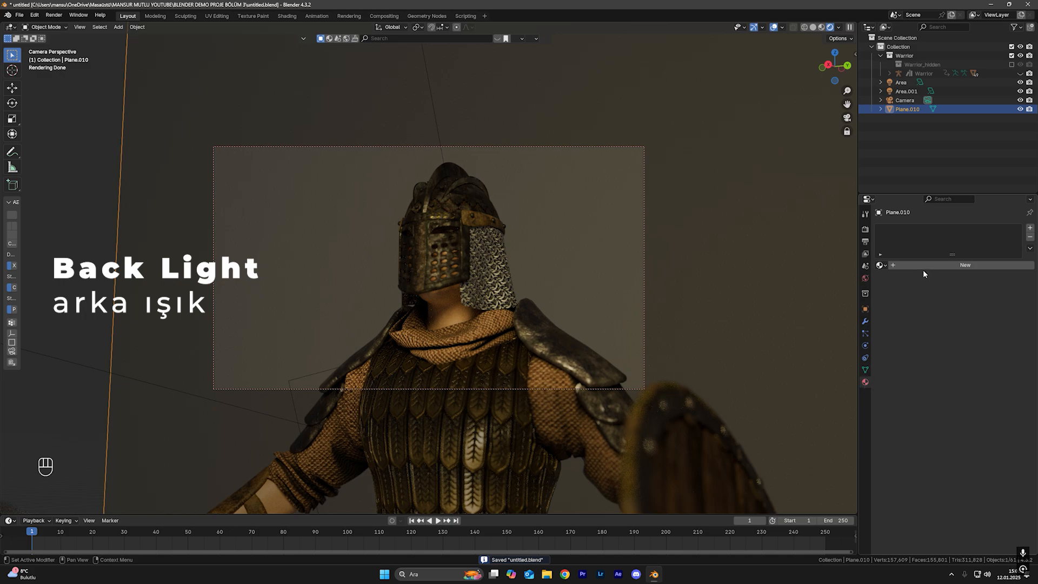
click(939, 266)
click(974, 320)
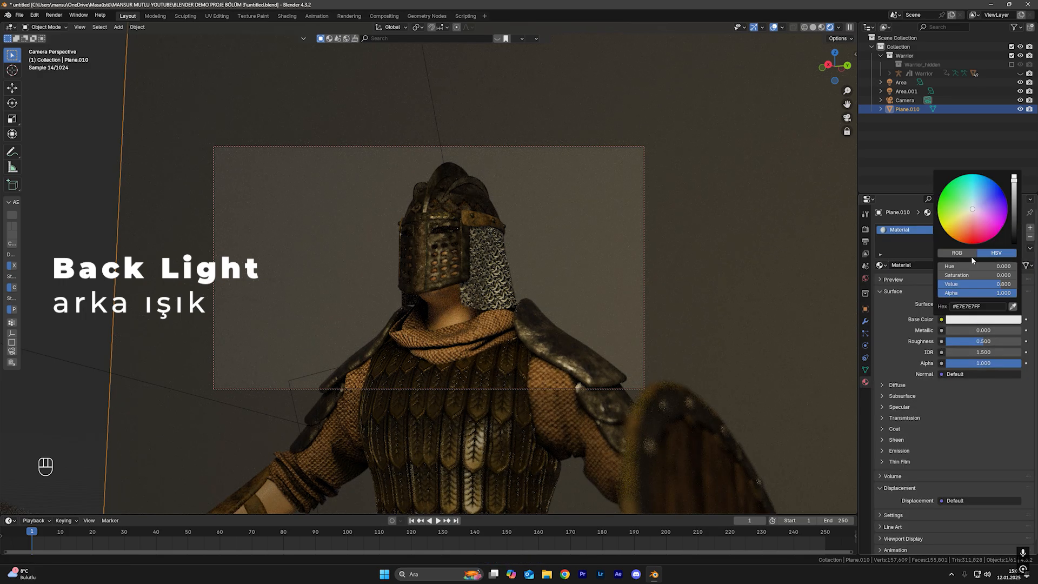
drag(1013, 179, 1013, 213)
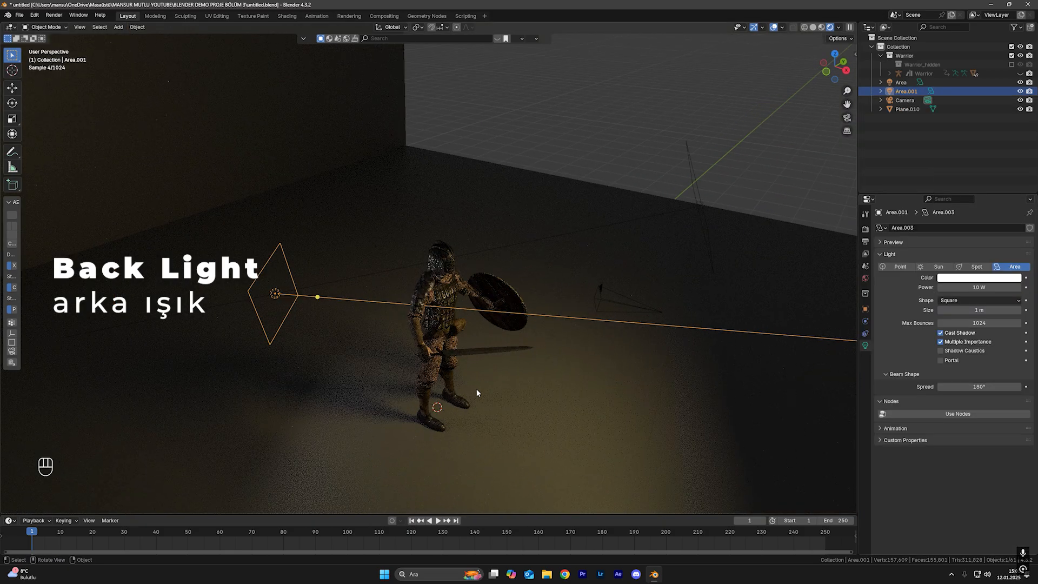
Save the file and raise the back light along global Z while looking through the camera
key(KP_0)
key(ctrl+s)
key(g)
key(z)
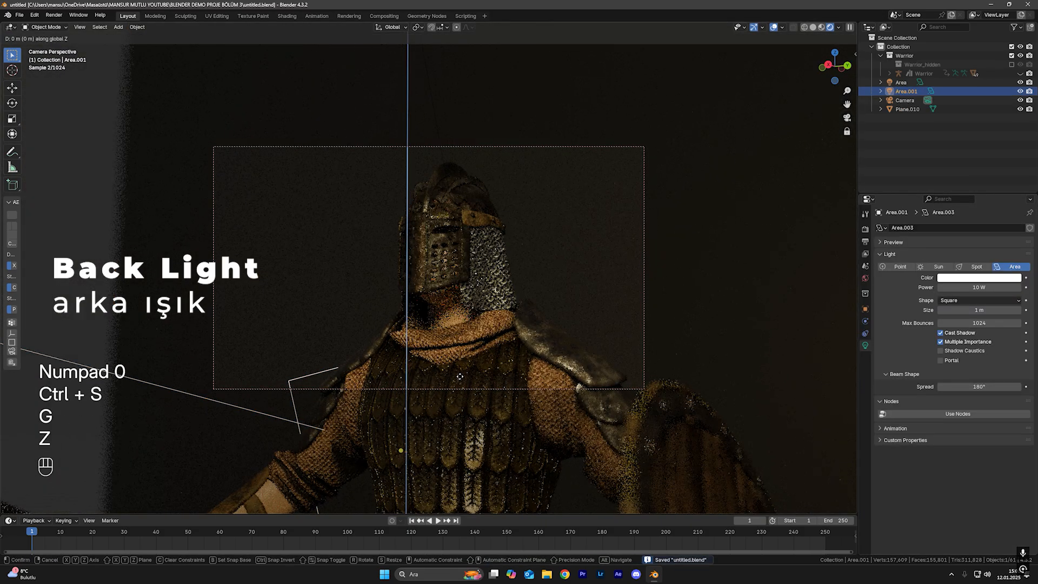
click(452, 340)
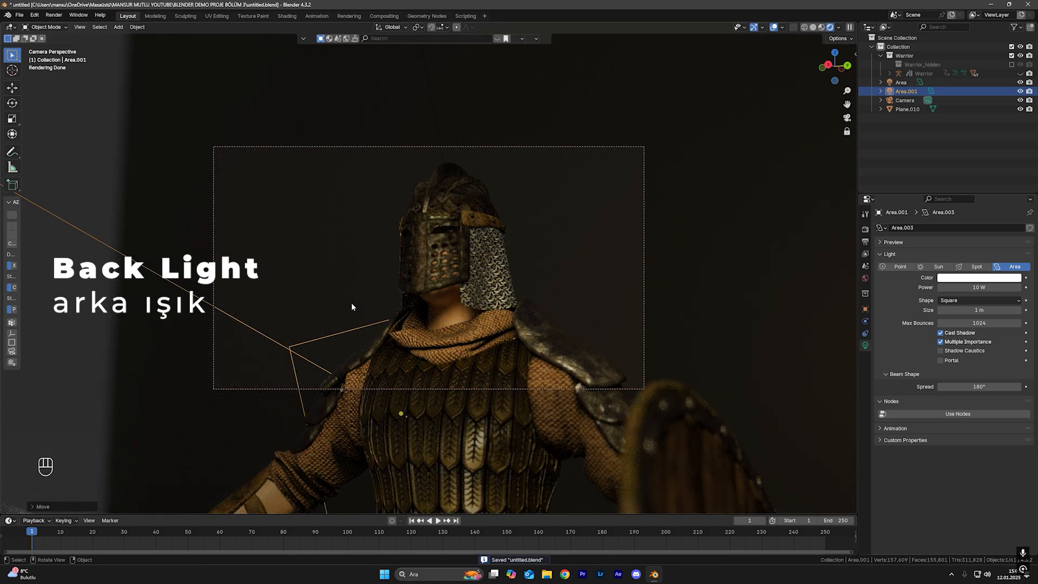
Compare the shot with the back light hidden, restore it and re-aim it with a free rotation
key(h)
key(ctrl+z)
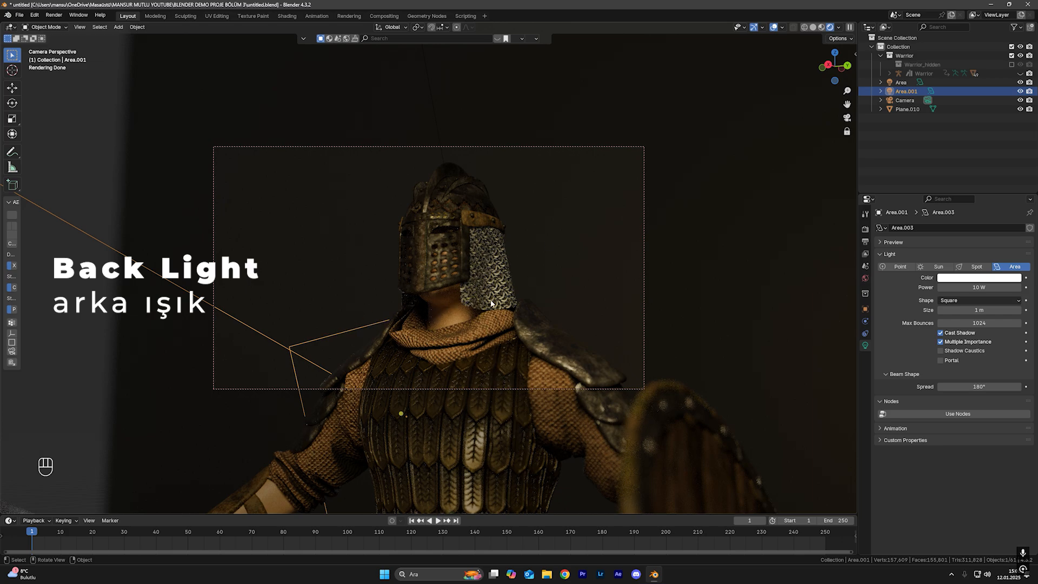
key(r)
key(r)
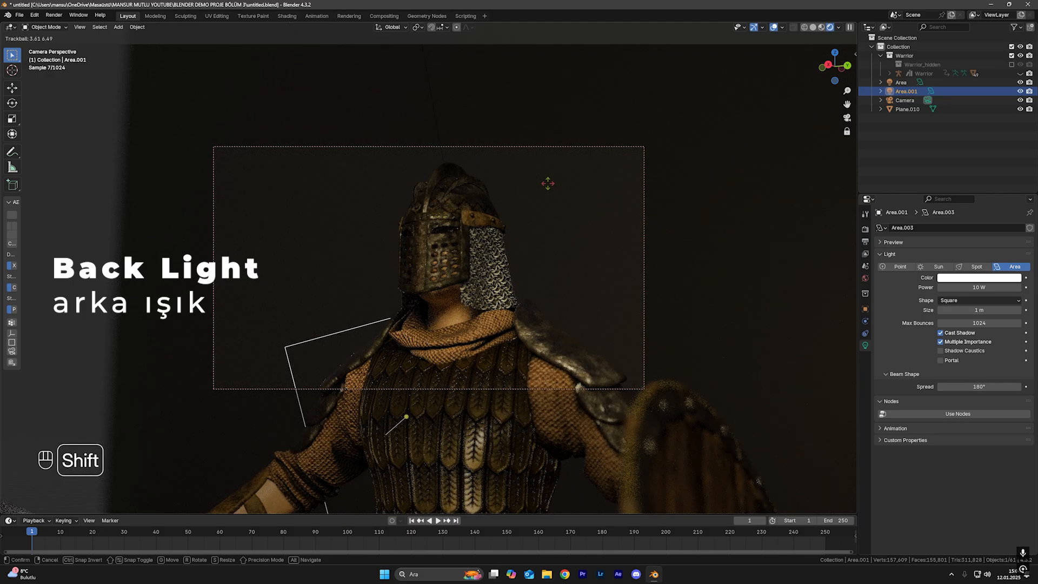
click(548, 187)
Shift the back light along global Y and X and raise it about 0.03 m along global Z
key(g)
key(y)
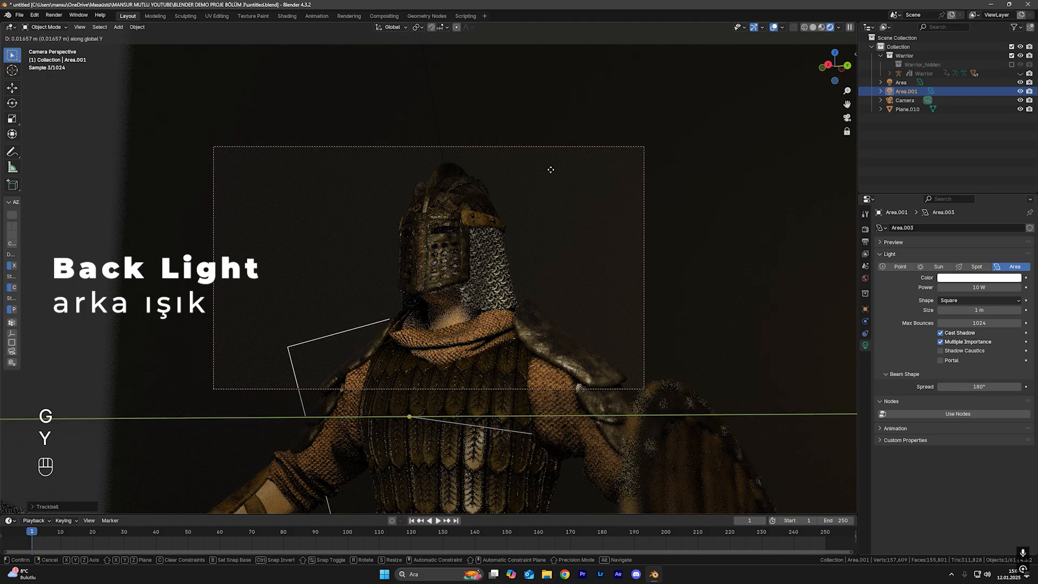
key(g)
key(x)
key(g)
key(y)
key(z)
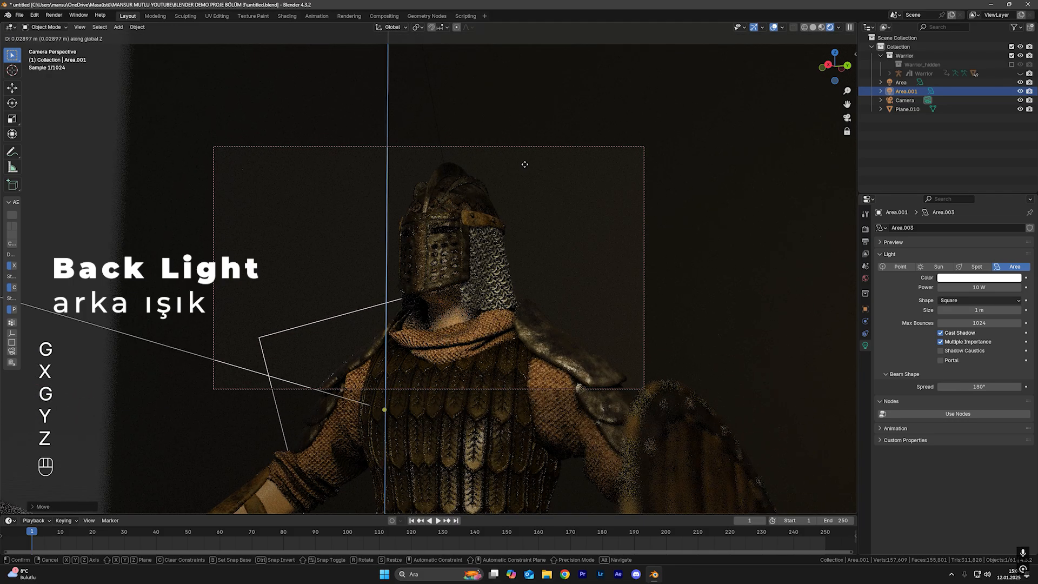
click(542, 238)
Fine-tune the back light's aim with a free rotation, save the file and compare the shot with the light briefly hidden
key(r)
key(r)
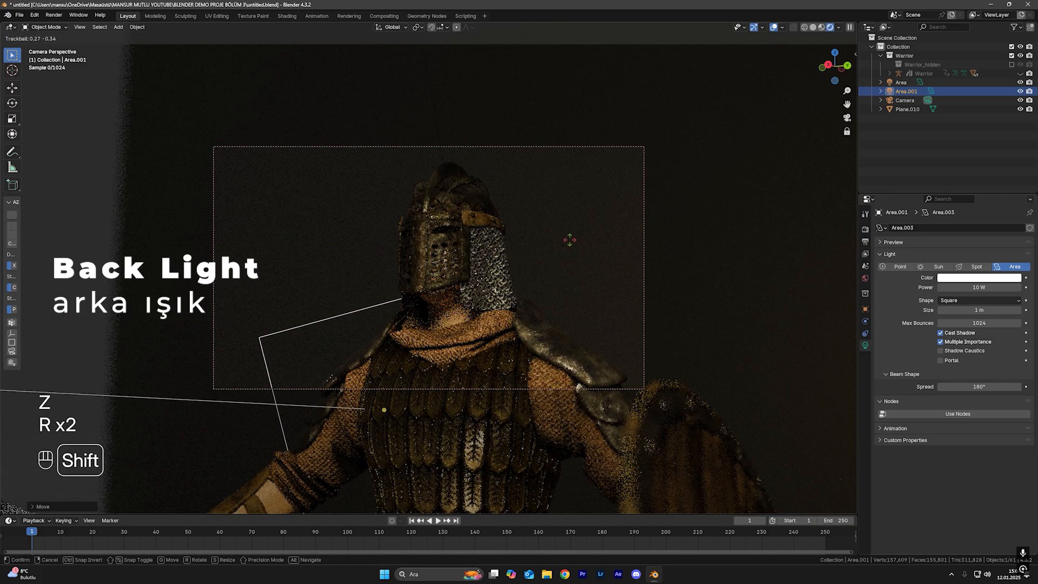
click(603, 245)
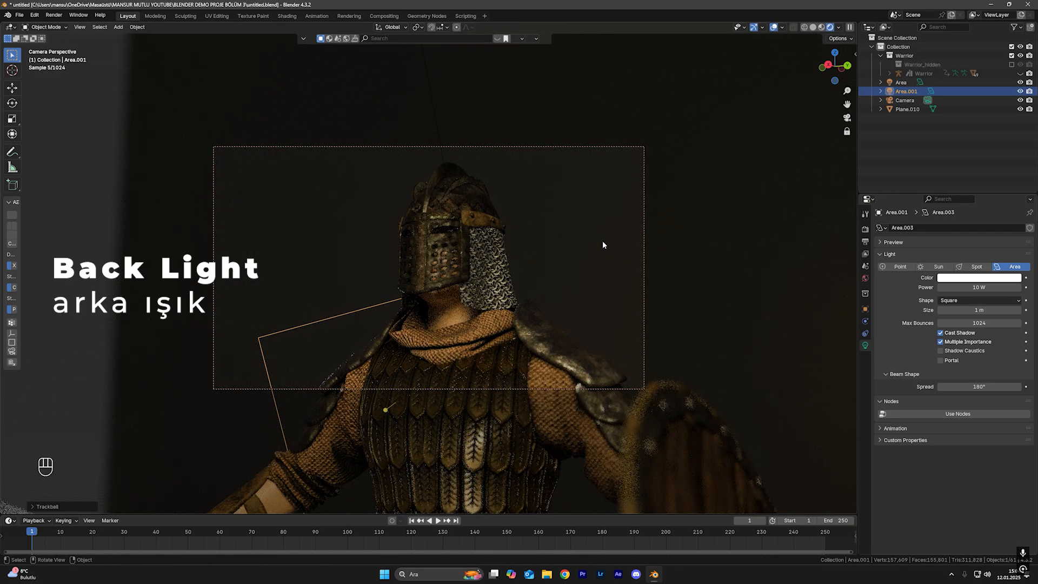
key(ctrl+s)
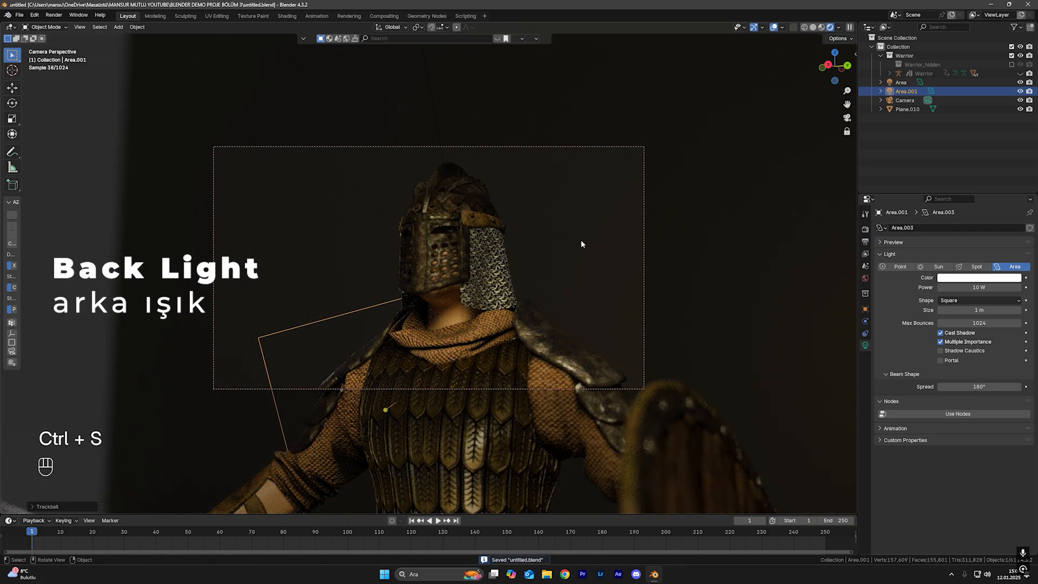
key(h)
key(ctrl+z)
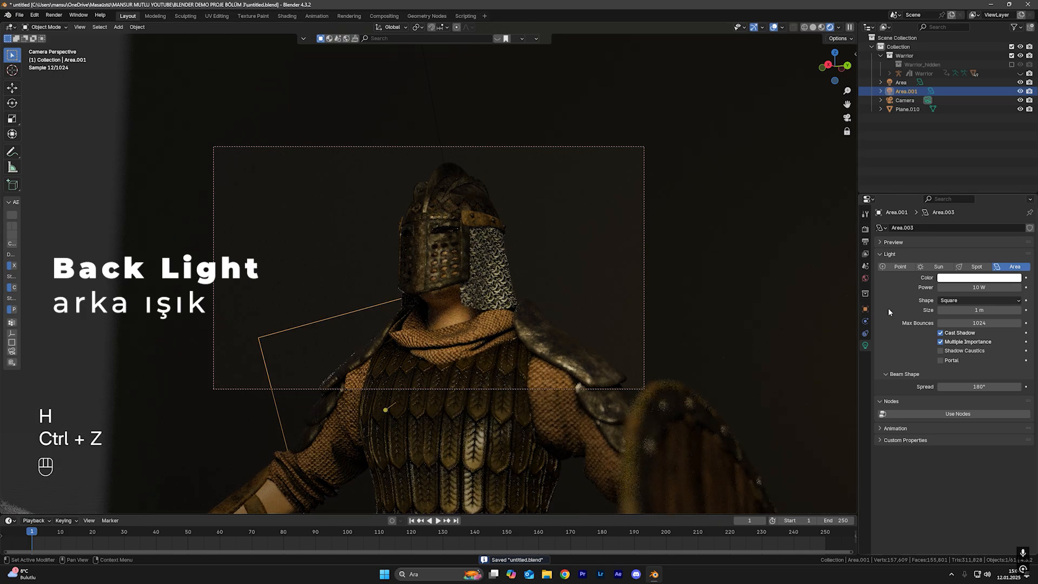
Set the back light's power to 200 W and deselect it
click(973, 287)
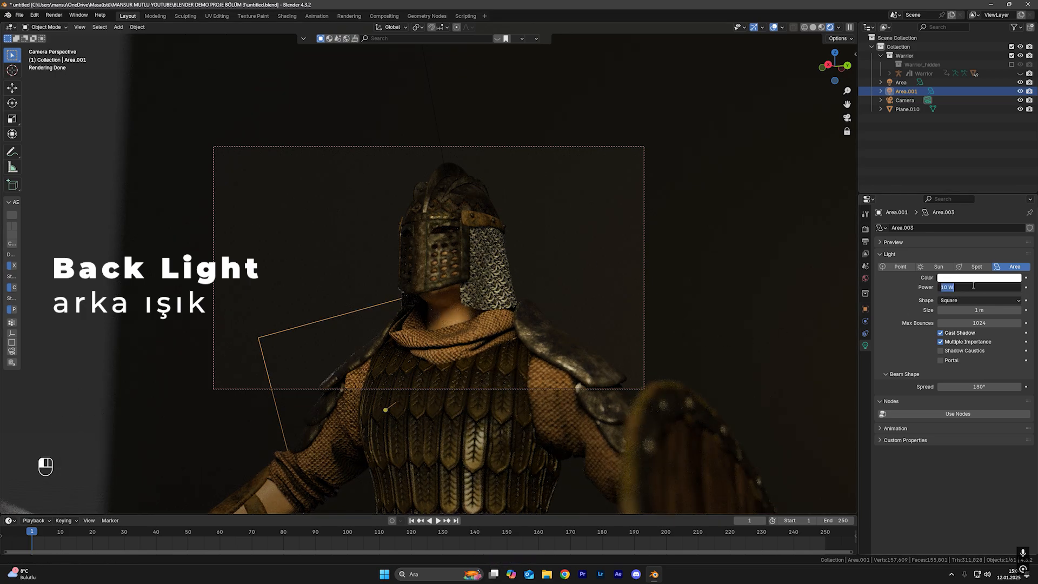
key(Return)
click(420, 365)
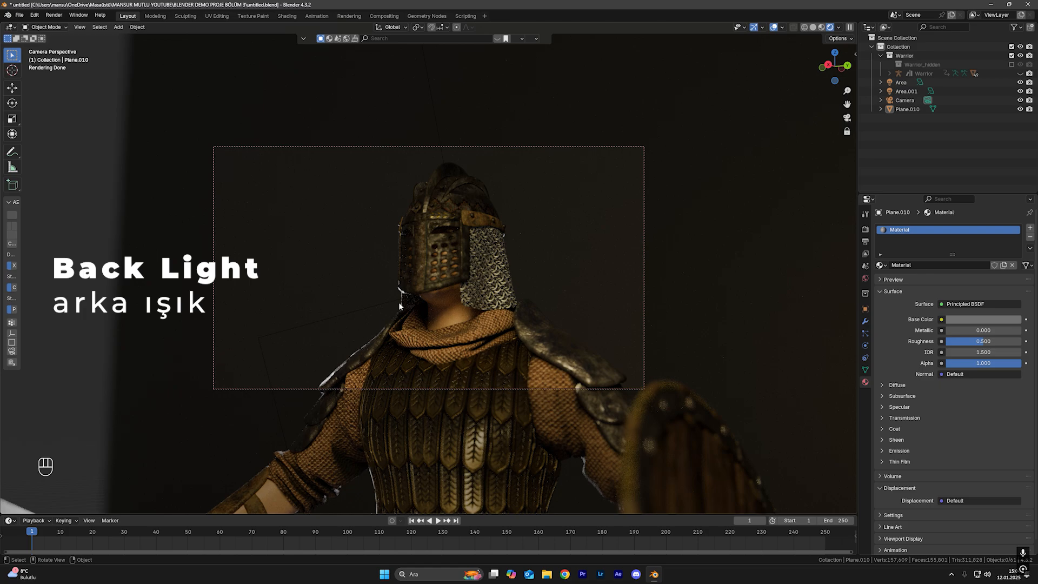
Stretch the back light along global Z to make it taller, then deselect it
click(344, 323)
key(s)
key(z)
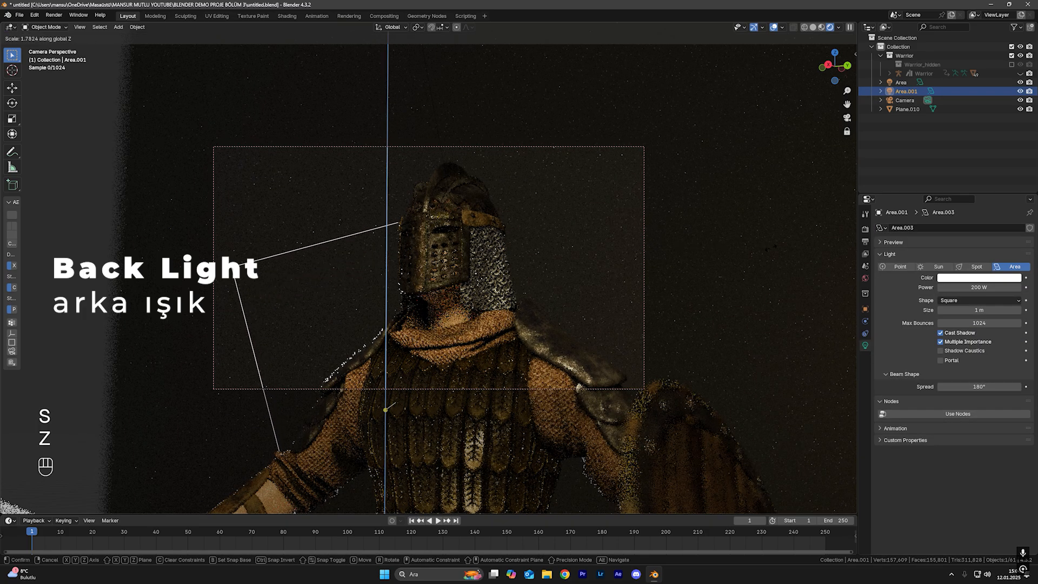
click(395, 261)
click(396, 261)
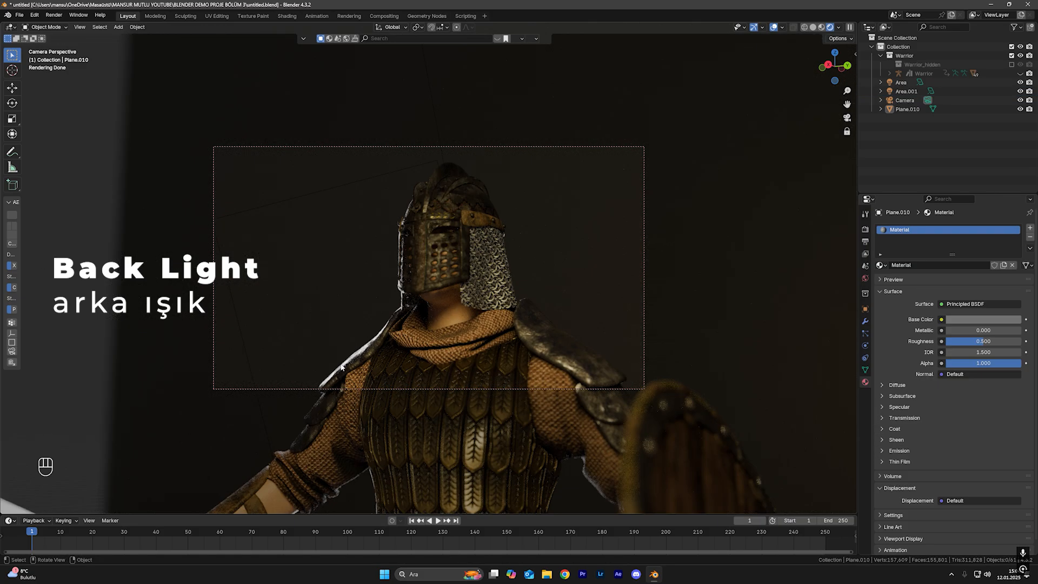
Hide the back light to compare the warrior's rim lighting, then reveal it again
click(327, 353)
key(h)
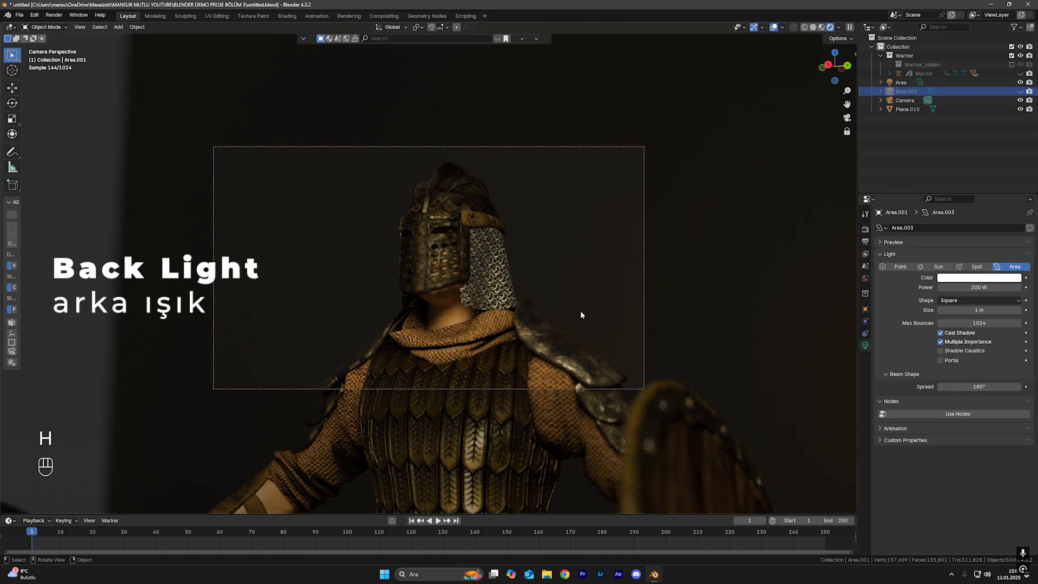
key(alt)
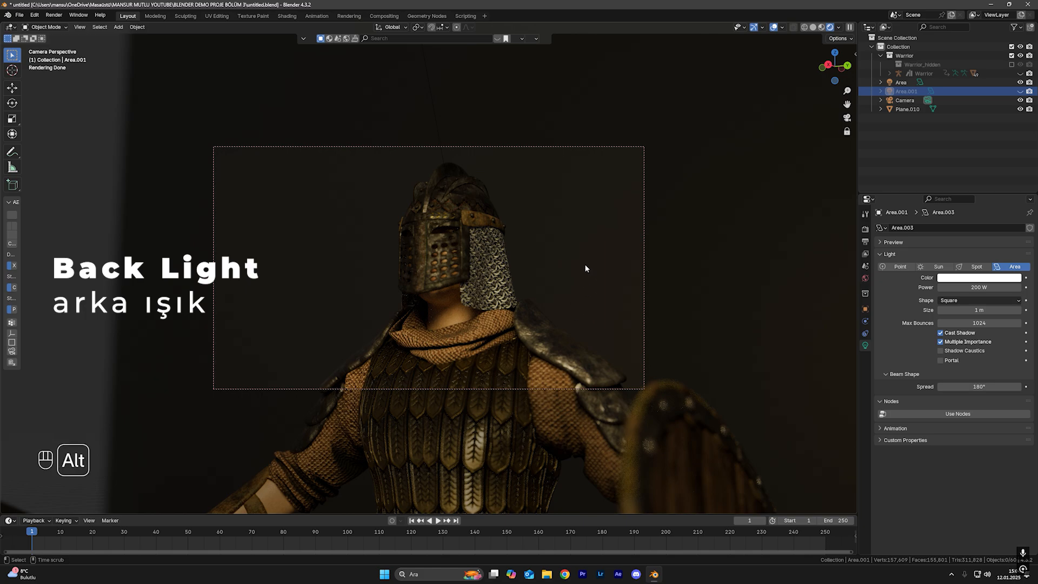
key(alt+h)
click(701, 276)
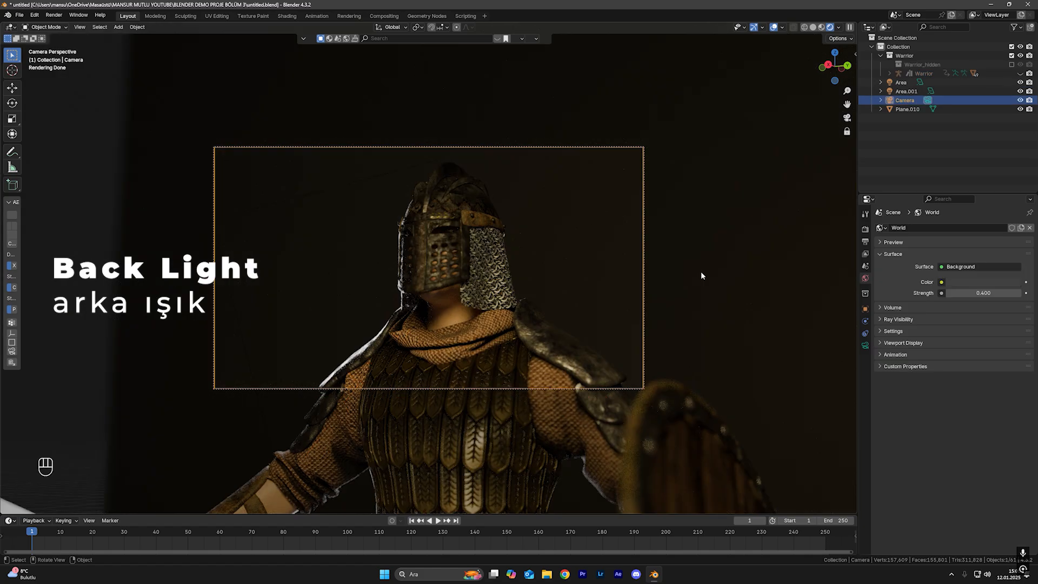
Select the key light outside the camera view and hide it to compare the shot without it
key(KP_0)
click(547, 304)
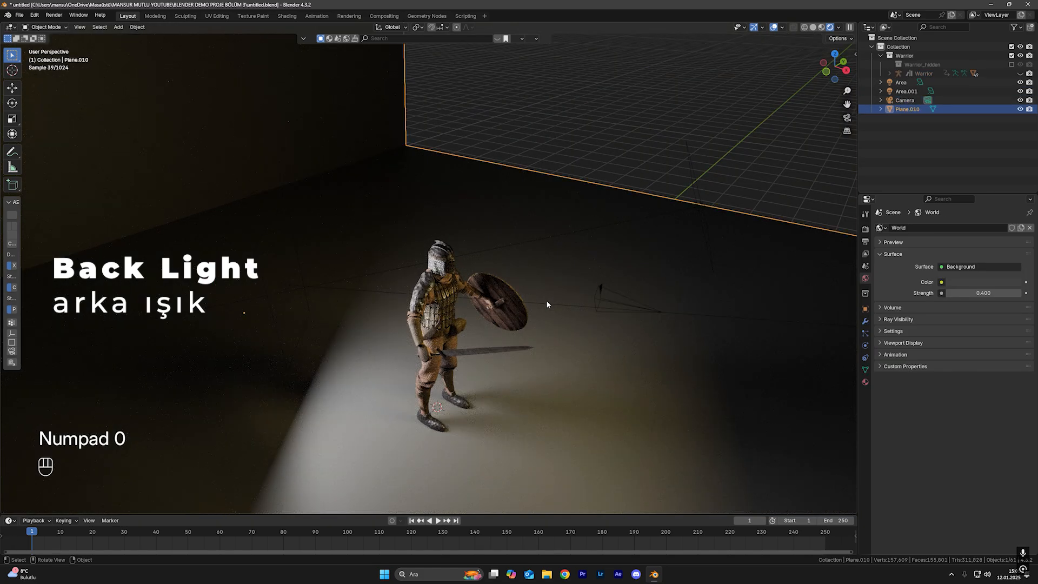
click(516, 244)
key(KP_0)
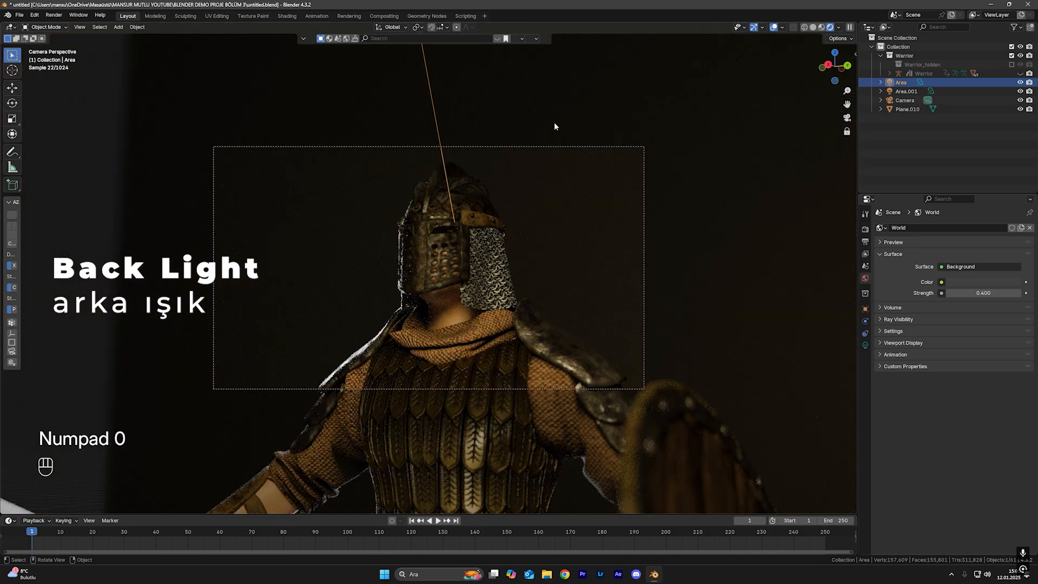
key(h)
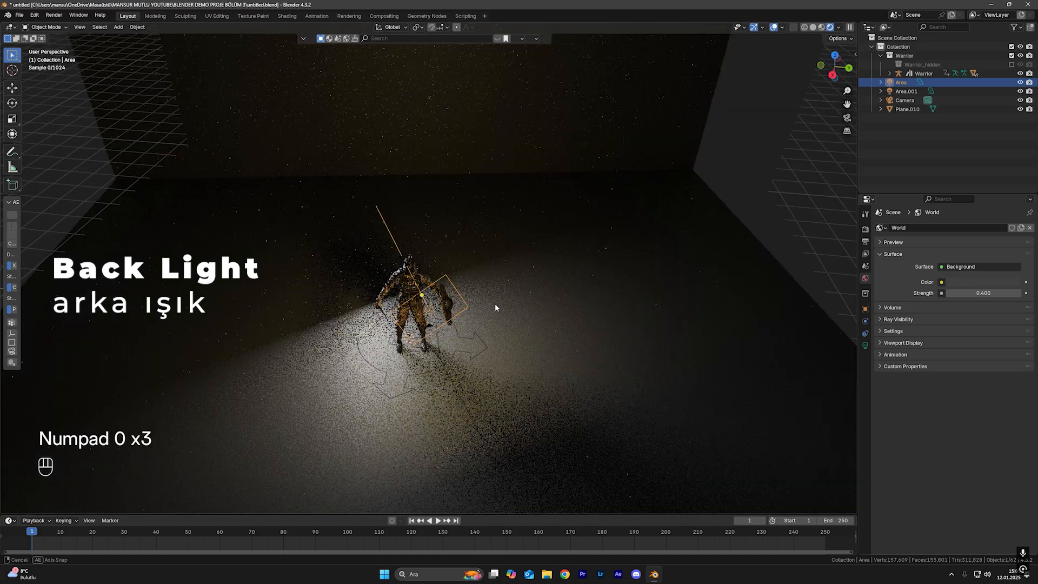
Hide the warrior's rig again and check the lighting from both the free view and the camera
middle_drag(495, 303, 459, 311)
click(459, 312)
key(KP_0)
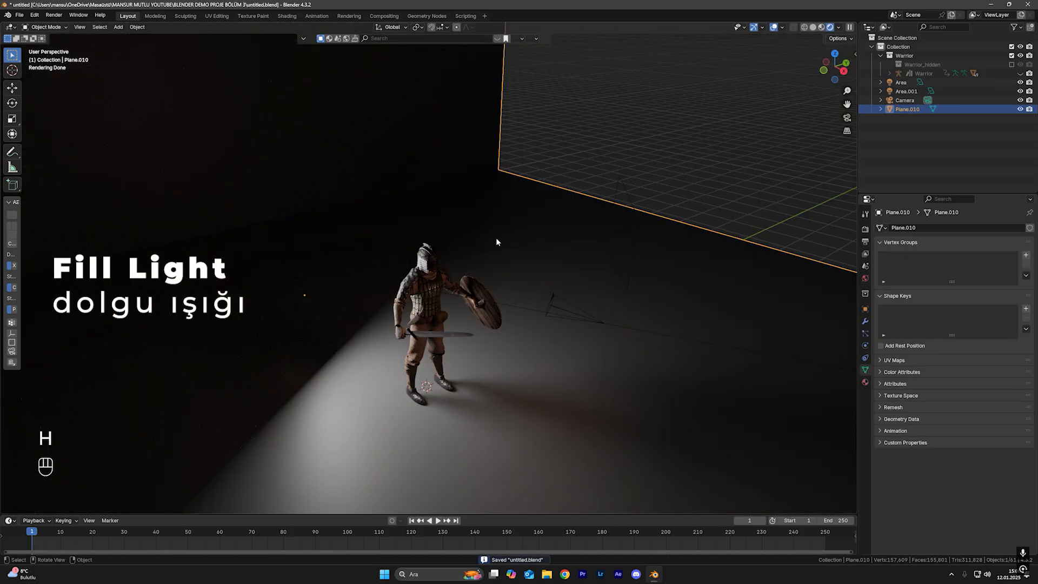
key(KP_0)
key(KP_0)
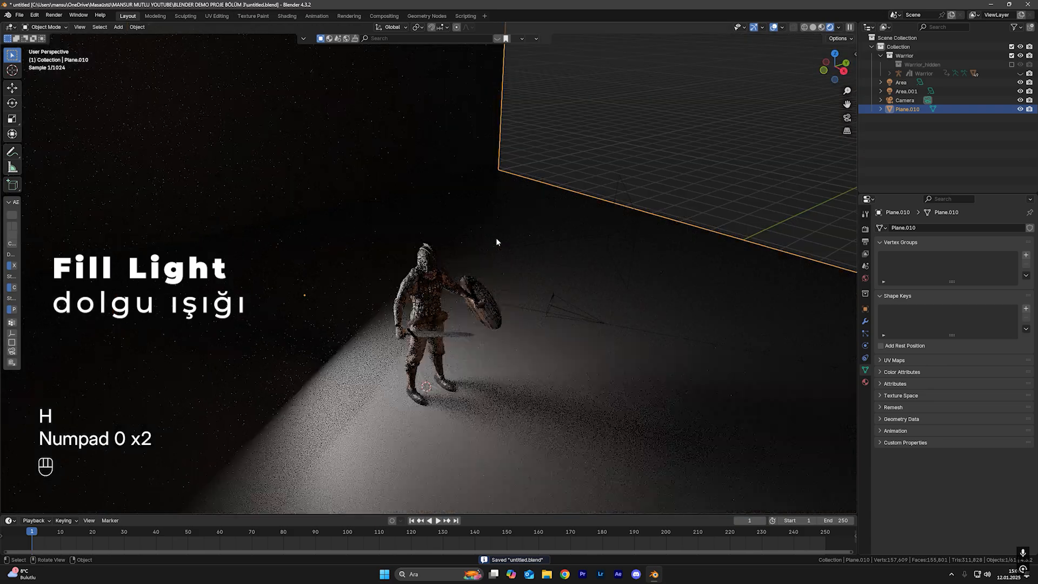
key(KP_0)
Try limiting the rendered view to the camera frame with Render Region, then turn the option off again
click(442, 149)
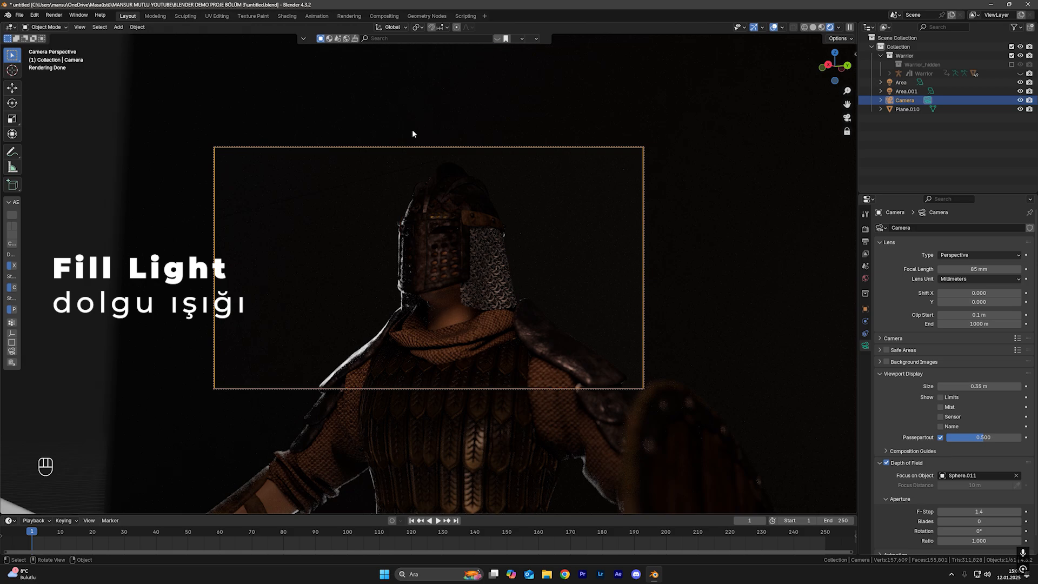
click(543, 238)
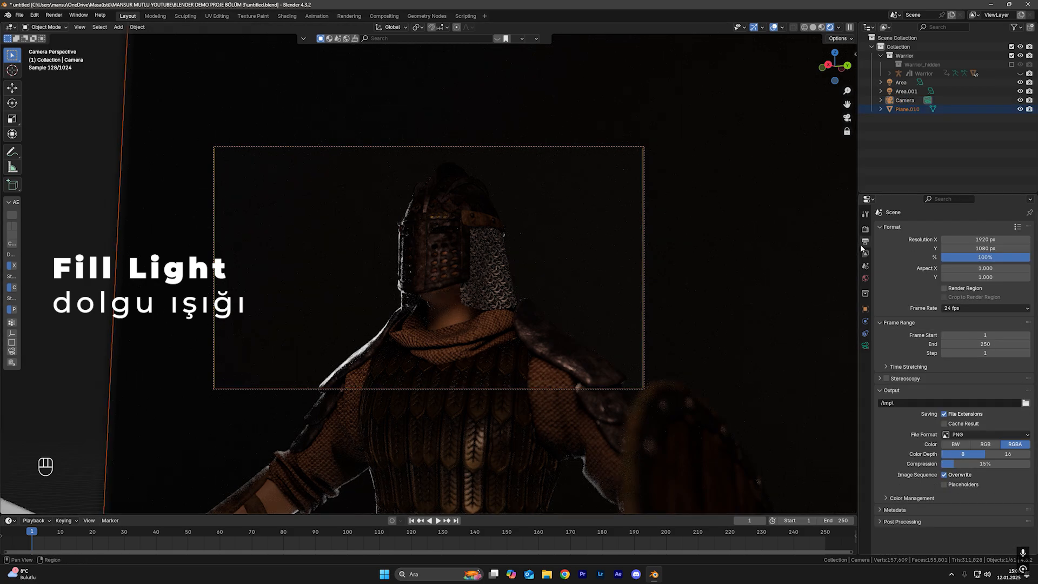
click(944, 289)
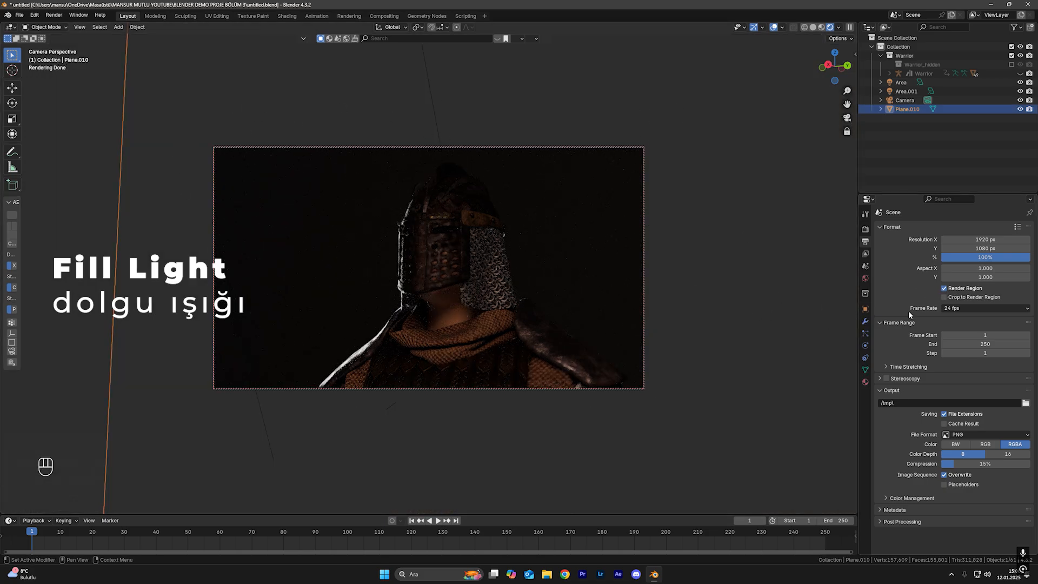
click(944, 289)
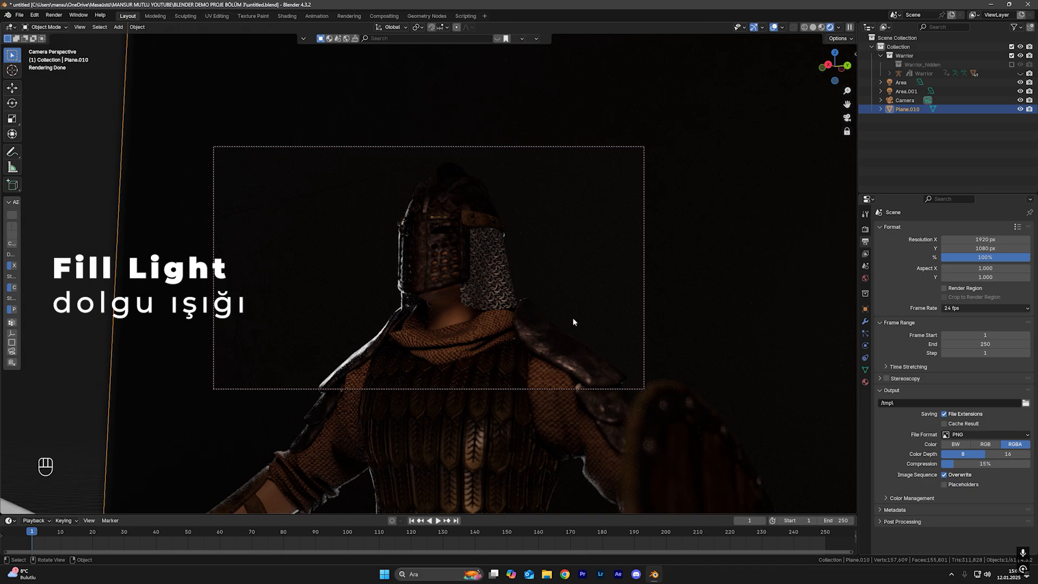
Duplicate the back light, move the copy along global Y to the warrior's shield side and check it through the camera
key(KP_0)
click(334, 289)
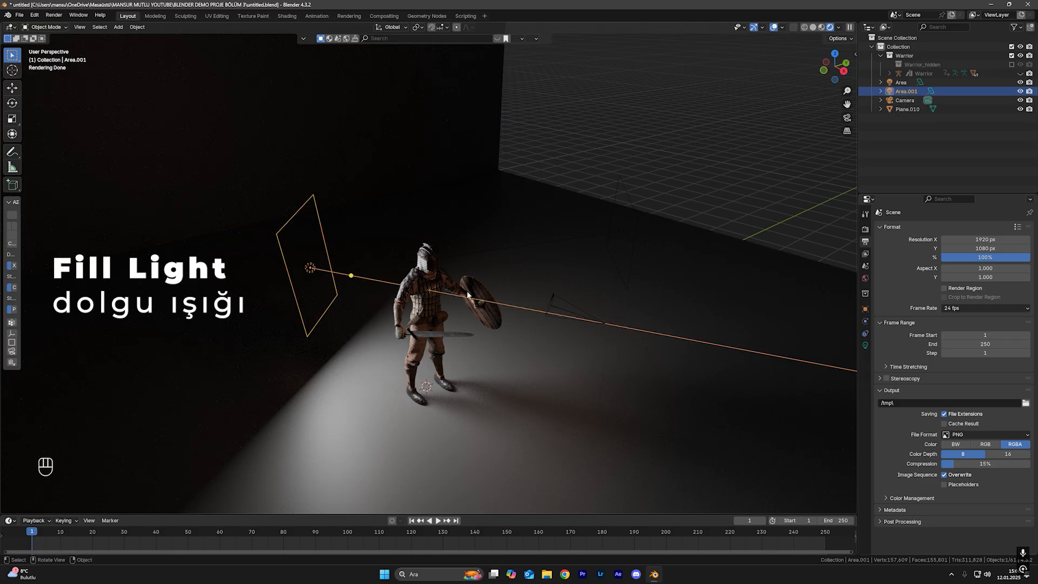
middle_drag(597, 297, 553, 336)
key(shift+d)
key(x)
key(y)
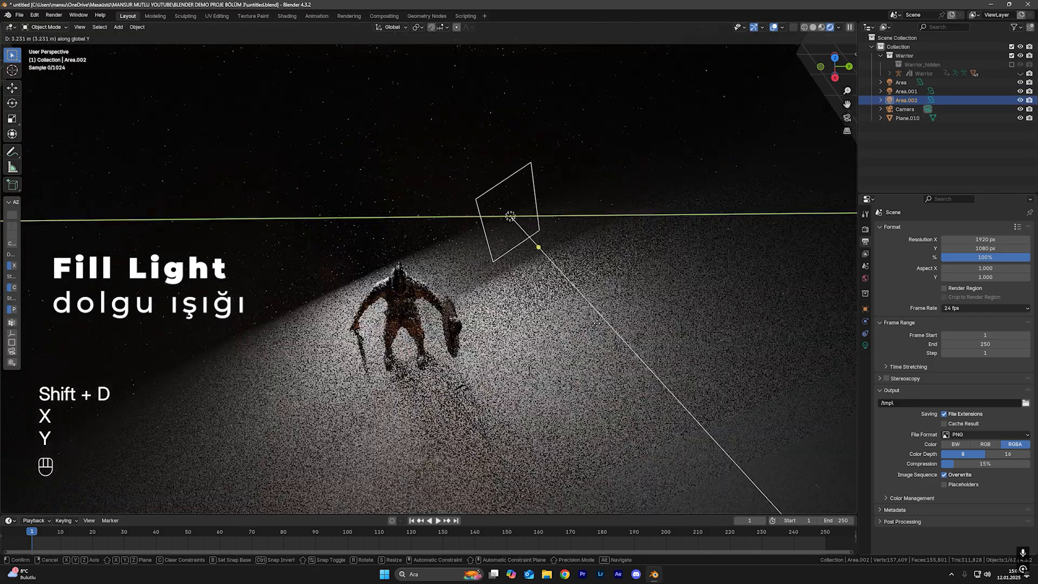
click(565, 323)
key(KP_0)
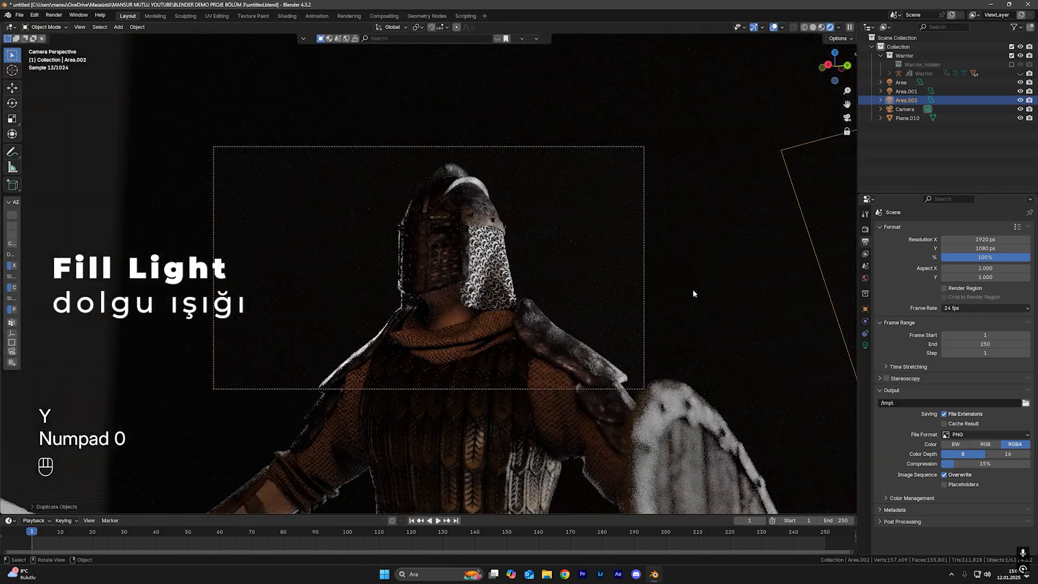
Rotate the duplicated fill light around global Z so that it points toward the warrior
key(r)
key(z)
click(550, 264)
key(KP_0)
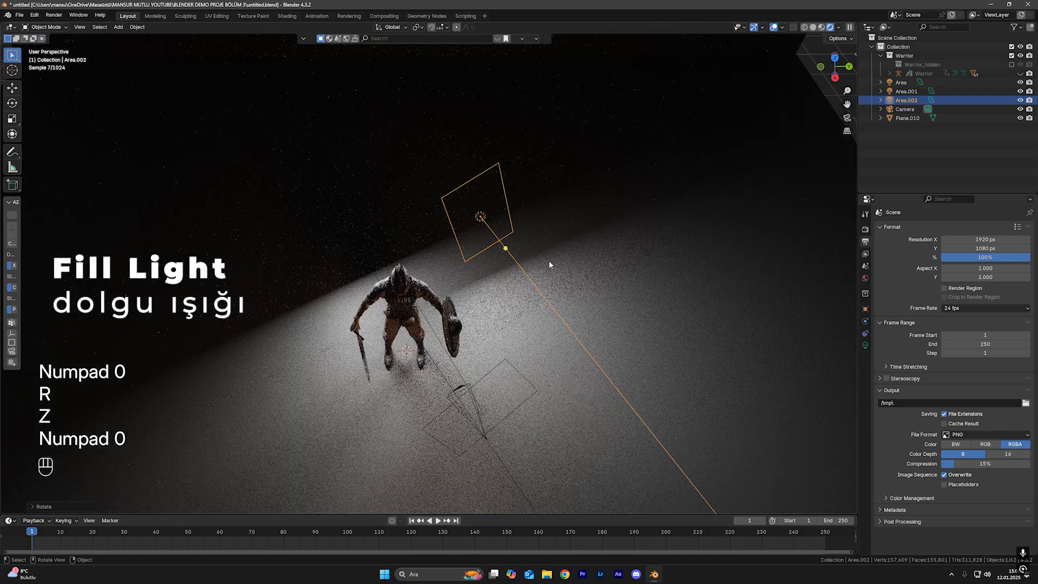
key(r)
key(z)
click(480, 216)
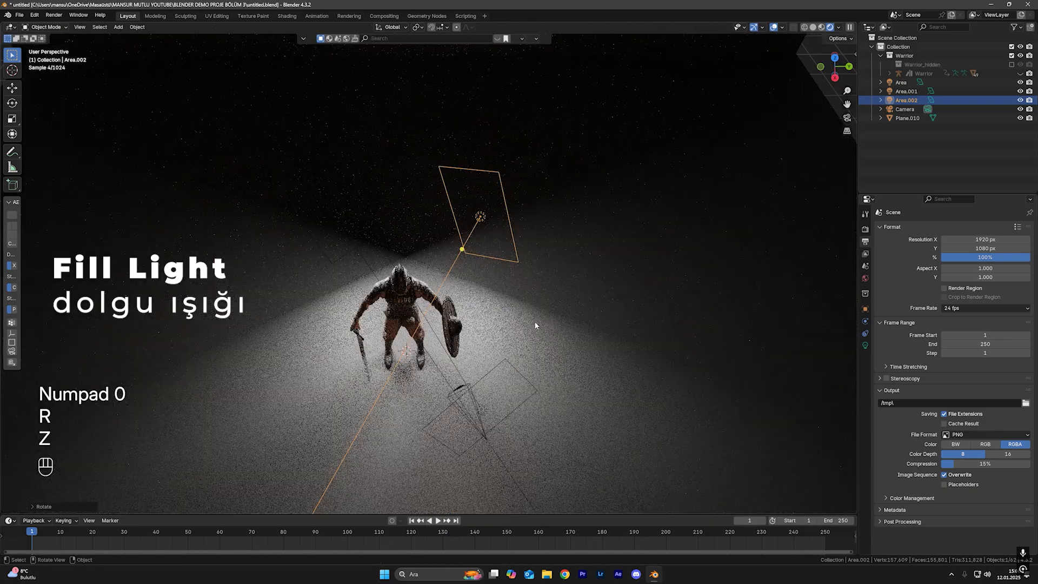
Lower the fill light along global Z while looking through the camera, then return to the free view
key(KP_0)
key(g)
key(z)
click(579, 267)
key(KP_0)
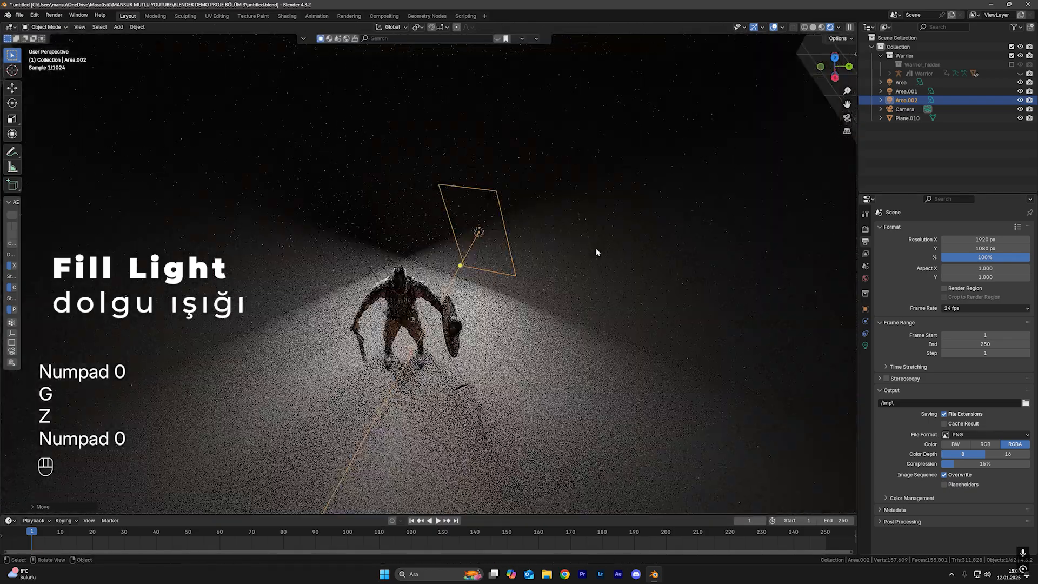
Move the fill light along global Y from the warrior's shield side toward his back, checking the lighting through the camera between adjustments
key(g)
key(y)
click(505, 236)
key(KP_0)
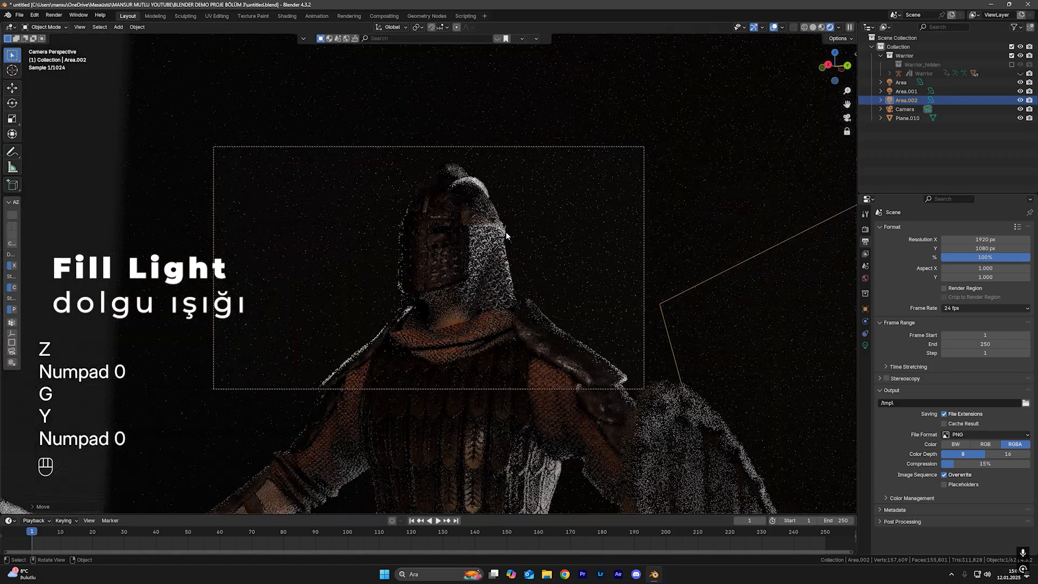
key(KP_0)
key(g)
key(y)
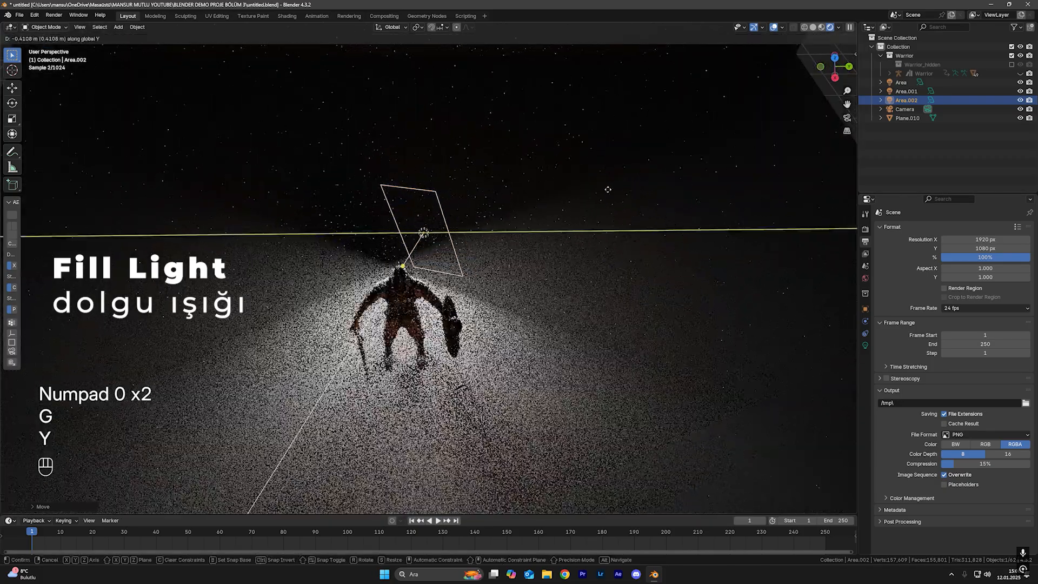
click(611, 193)
Reposition the fill light behind the warrior along global X, then lower it along global Z in the camera view
key(g)
key(y)
key(z)
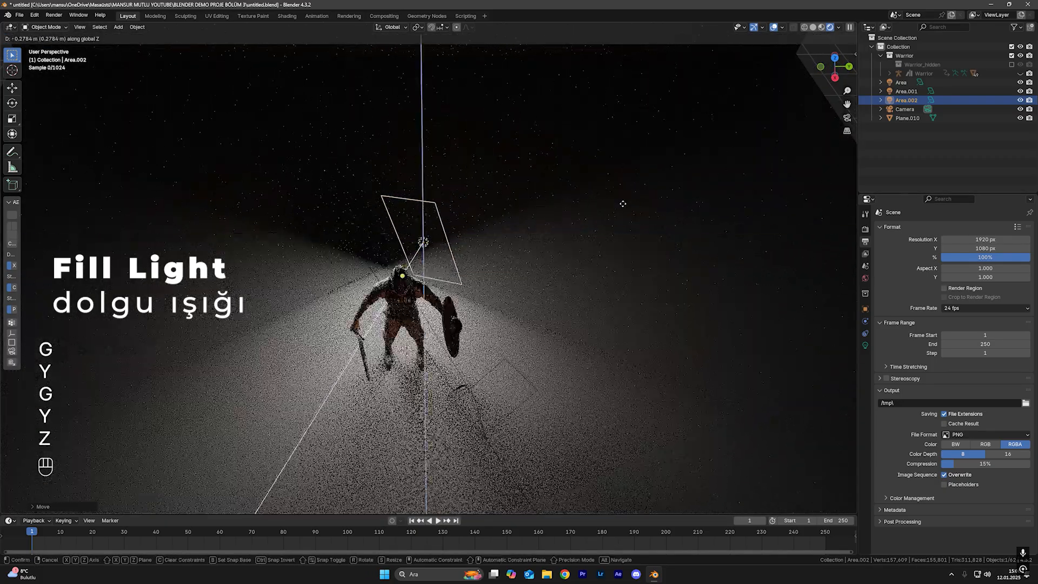
key(x)
click(625, 218)
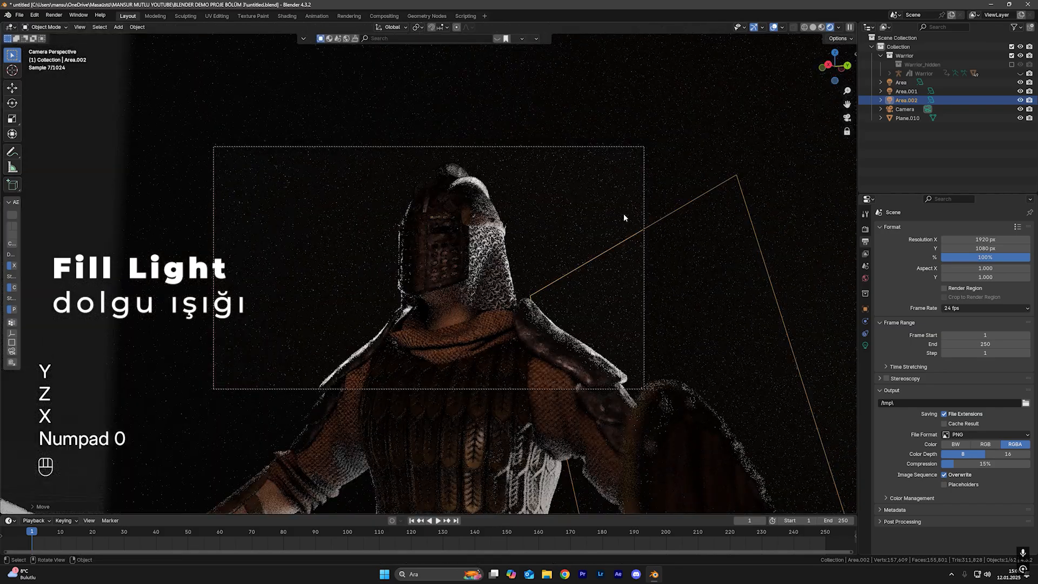
key(g)
key(z)
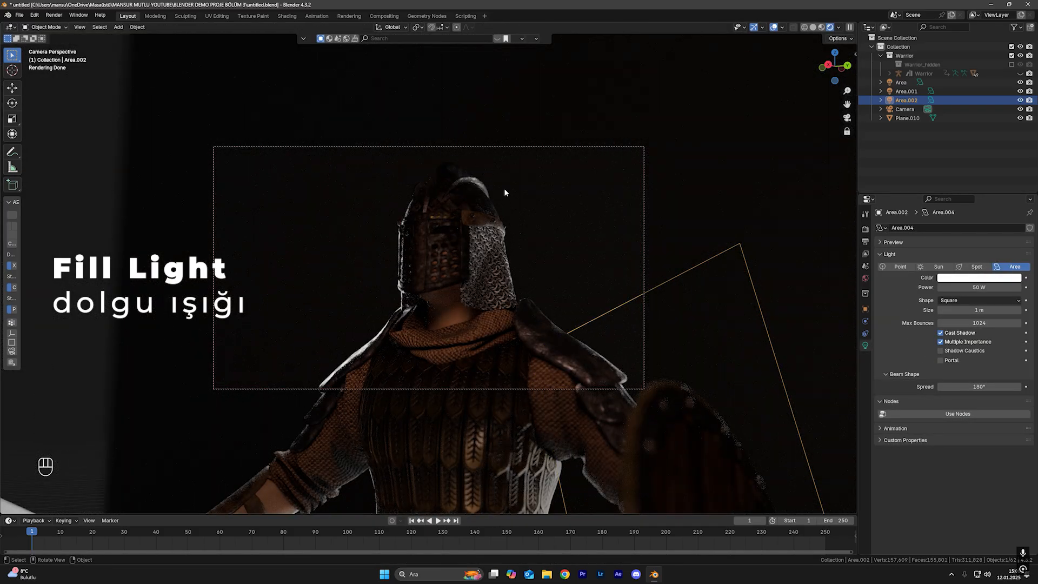
Temporarily hide the fill light to compare the render without it, then undo the hiding
key(h)
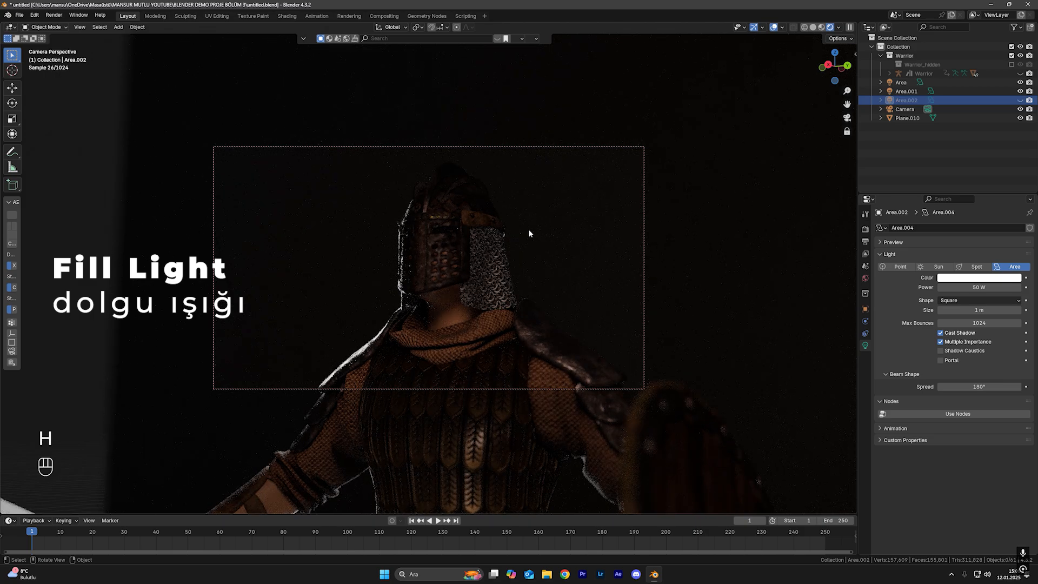
key(ctrl+z)
key(ctrl+z)
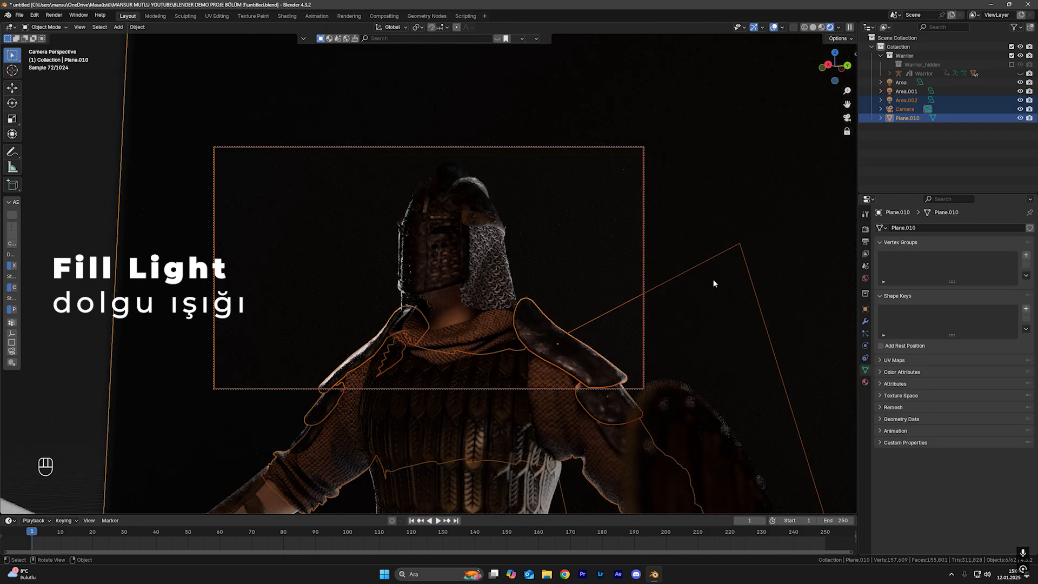
Select the fill light and change its colour to a pinkish red
click(706, 262)
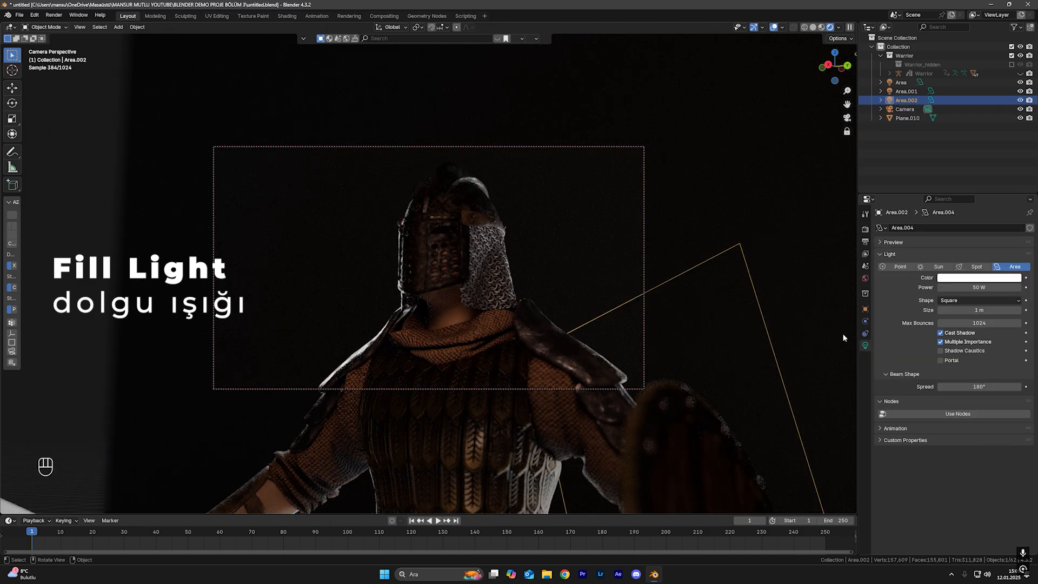
click(952, 279)
drag(979, 177, 982, 197)
click(696, 267)
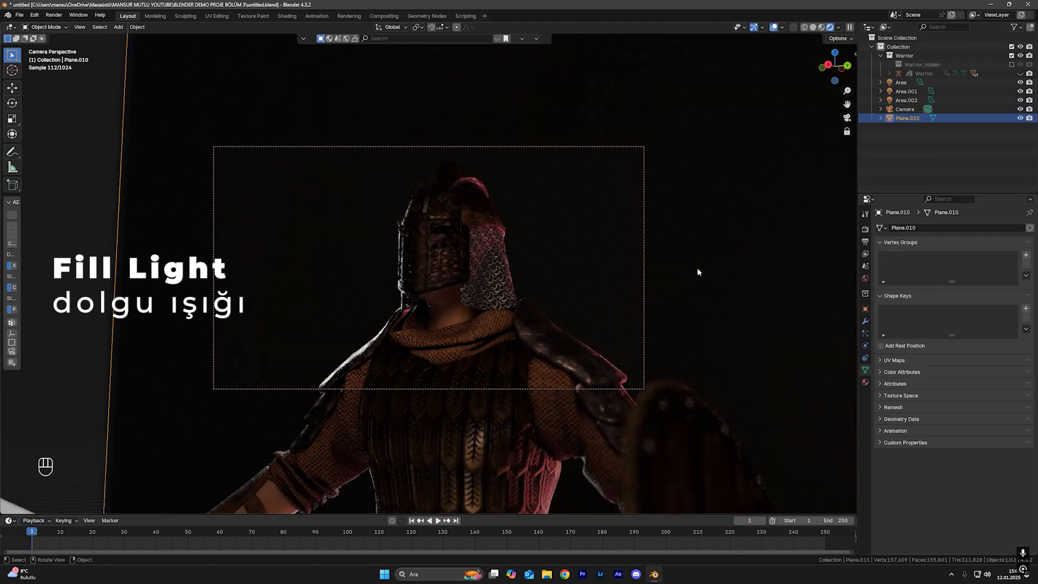
Switch to solid shading and examine the placement of the key, back and fill lights around the warrior, selecting each one
drag(786, 235, 620, 340)
click(702, 265)
click(702, 264)
click(695, 206)
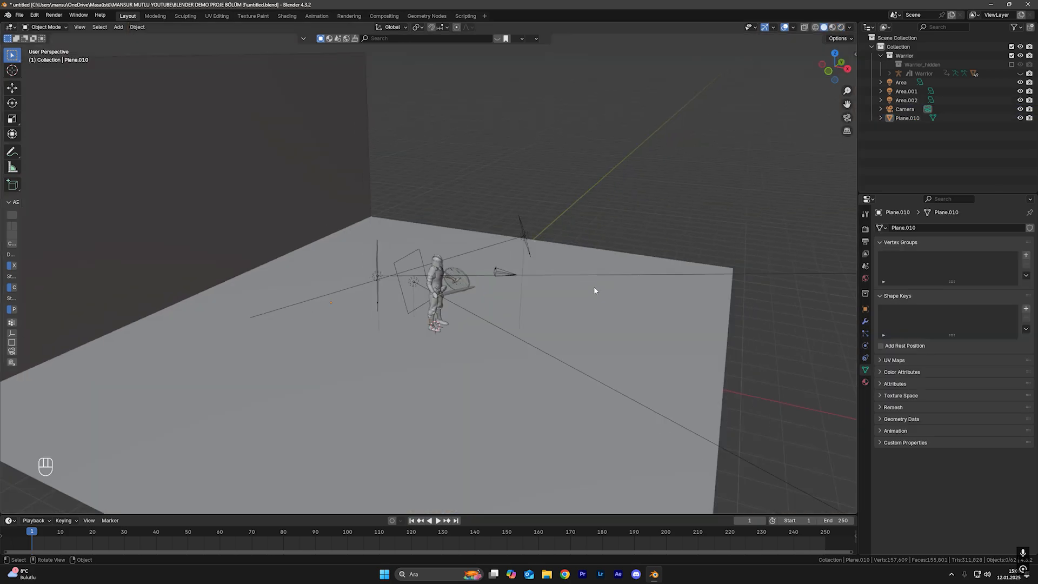
middle_drag(594, 286, 521, 370)
click(502, 285)
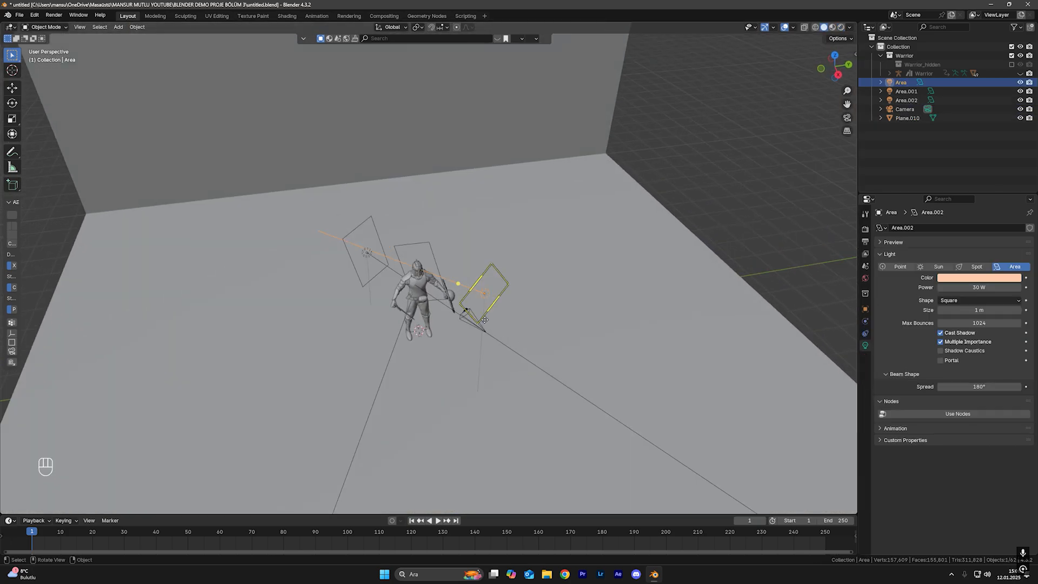
middle_drag(502, 285, 531, 358)
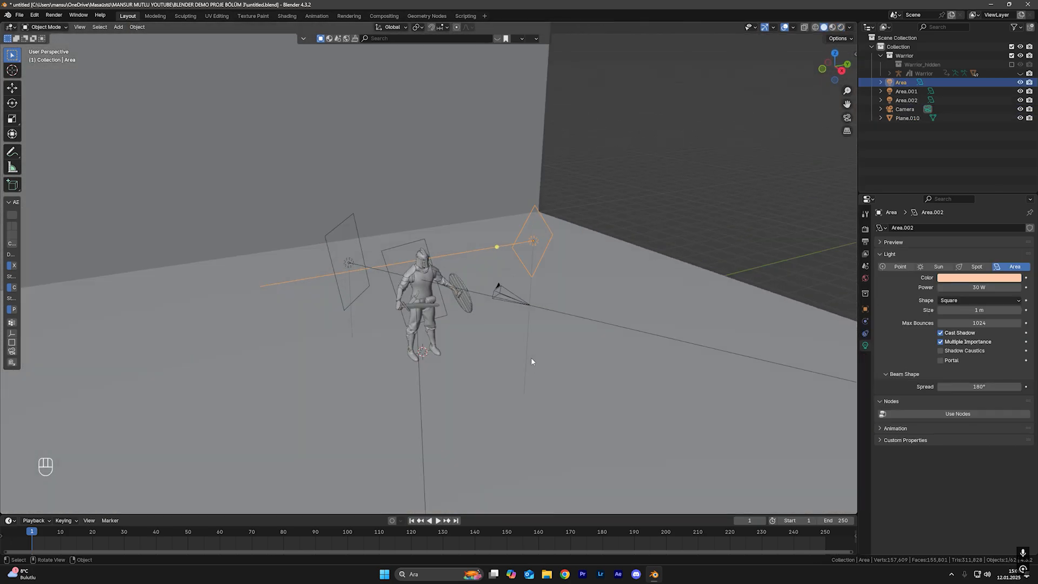
click(339, 223)
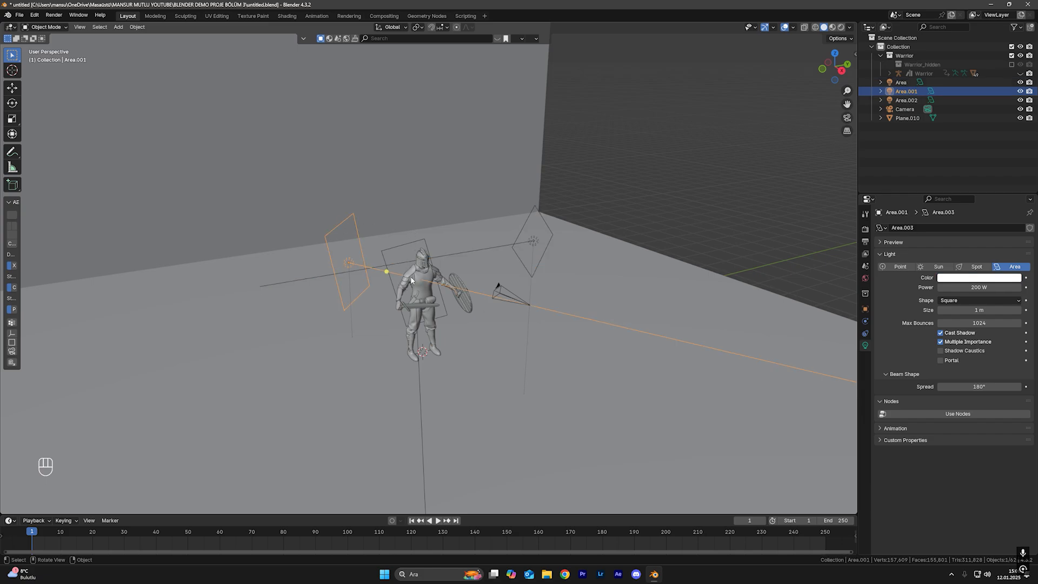
click(419, 241)
middle_drag(493, 257, 528, 274)
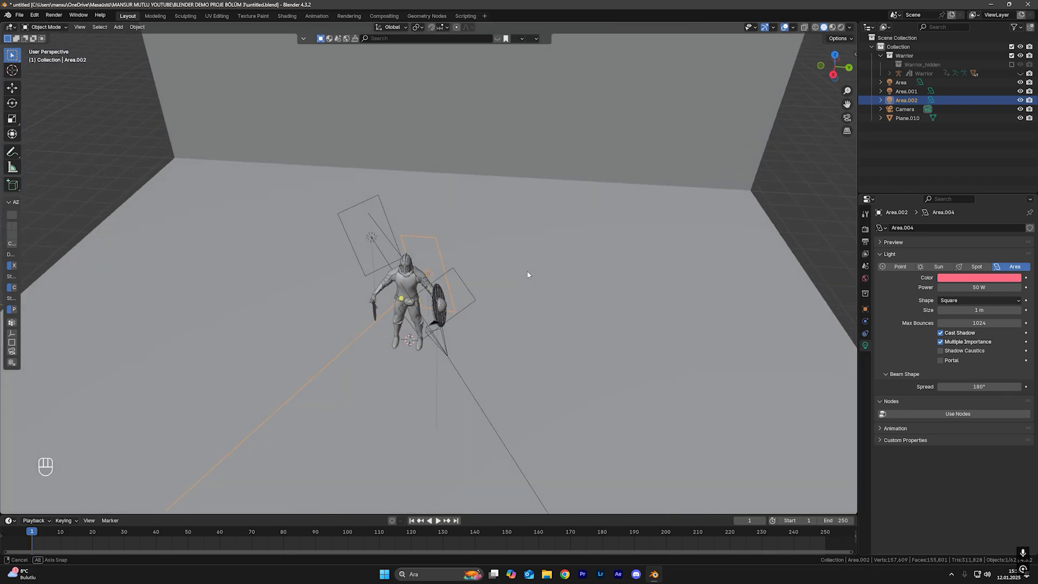
Check the tinted fill light on the warrior in rendered shading, from the free view and through the camera
click(840, 28)
scroll(589, 274, up, 2)
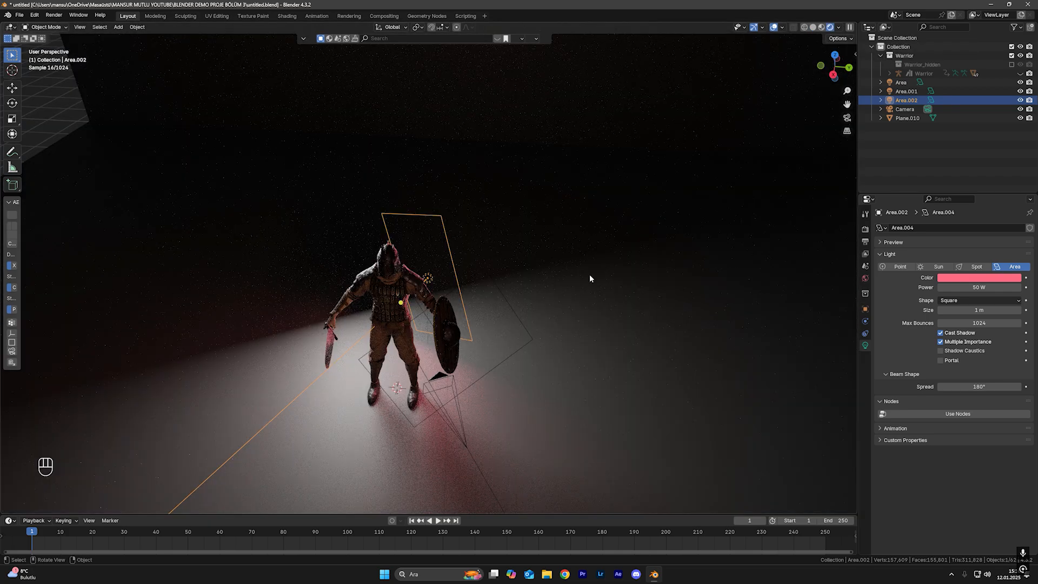
key(KP_0)
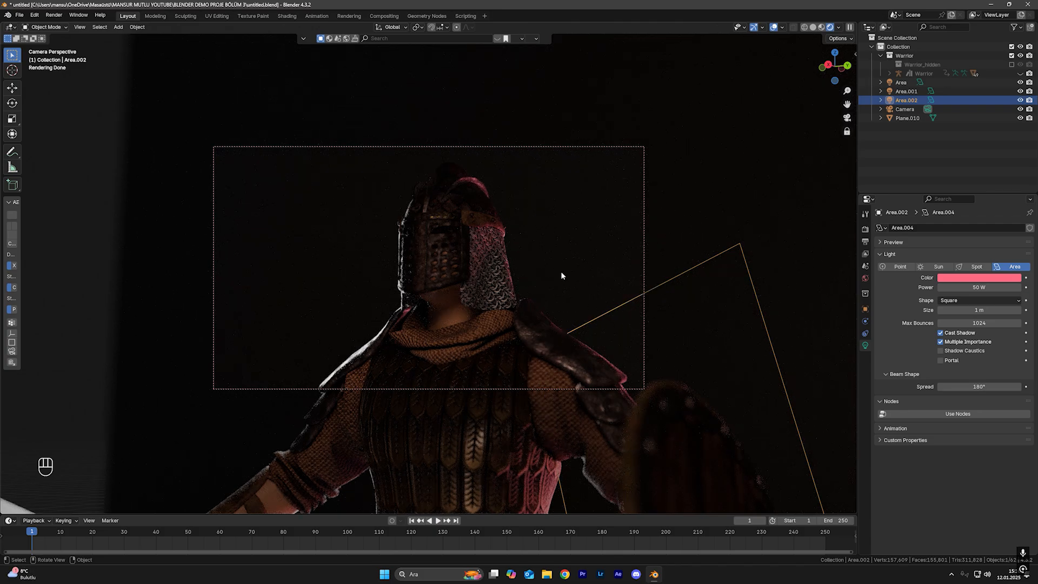
Select the key light in the free view, hide it in the camera view to compare the render without it, then restore it
key(KP_0)
scroll(498, 254, down, 4)
middle_drag(498, 254, 626, 206)
drag(625, 206, 439, 340)
click(540, 223)
middle_drag(540, 223, 525, 193)
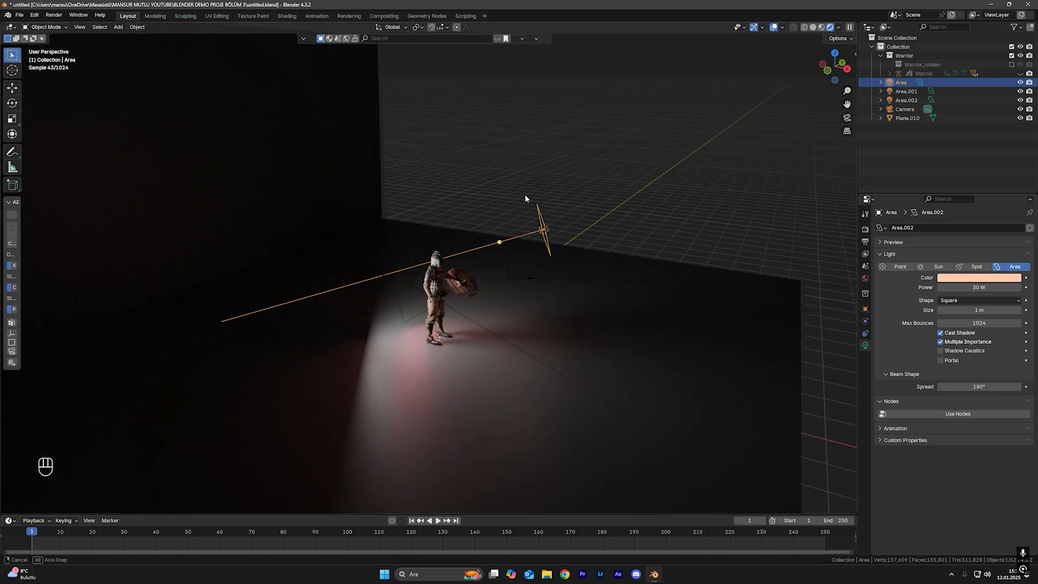
key(KP_0)
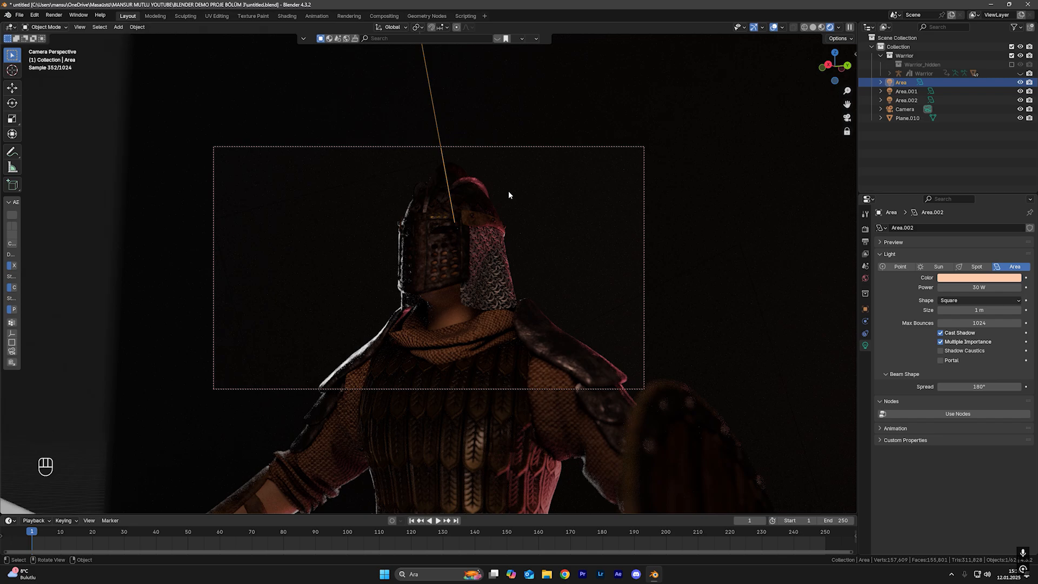
key(ctrl+shift+z)
key(ctrl+shift+z)
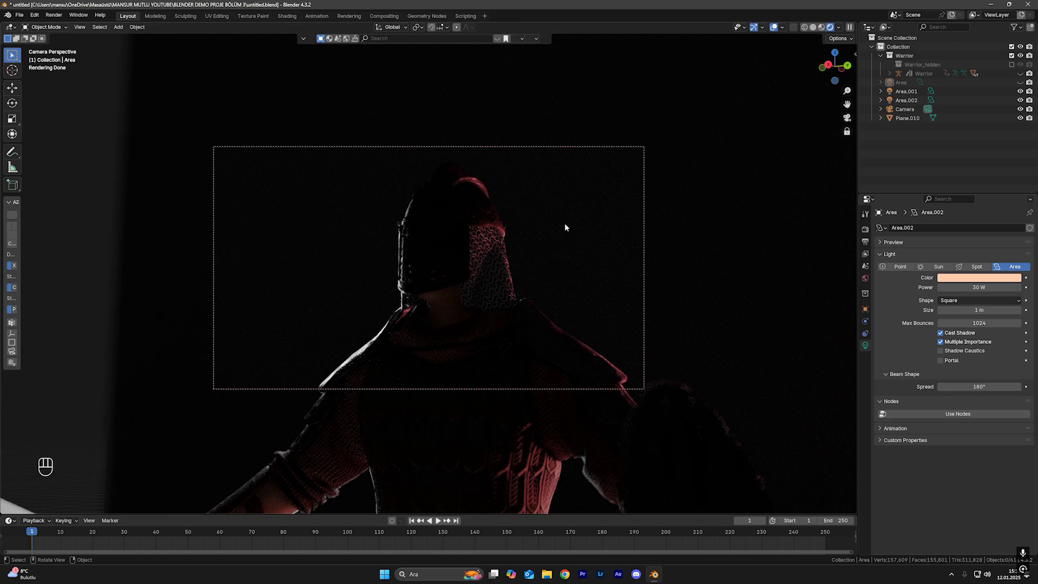
key(ctrl)
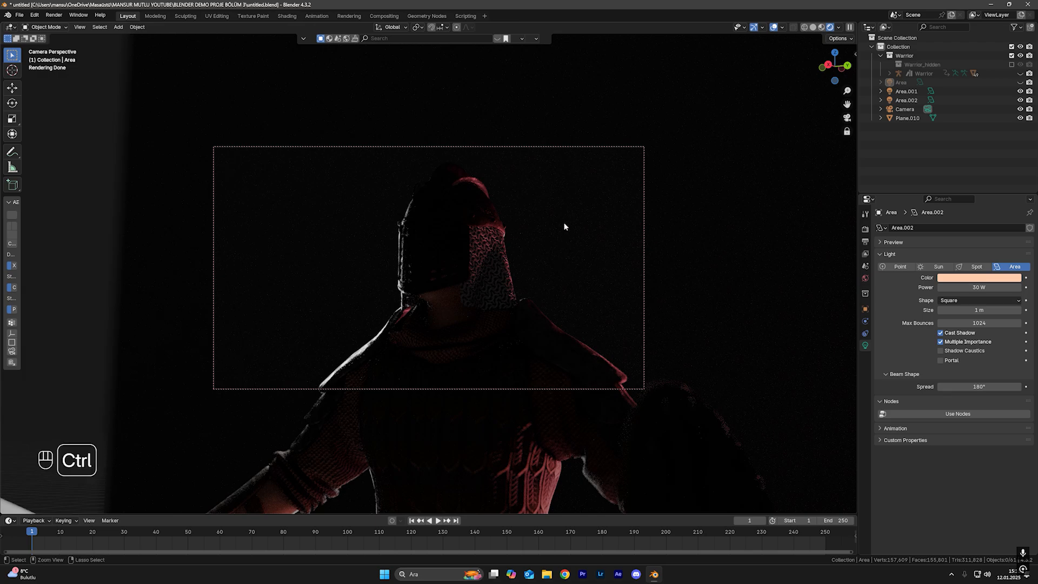
key(ctrl+z)
key(ctrl+z)
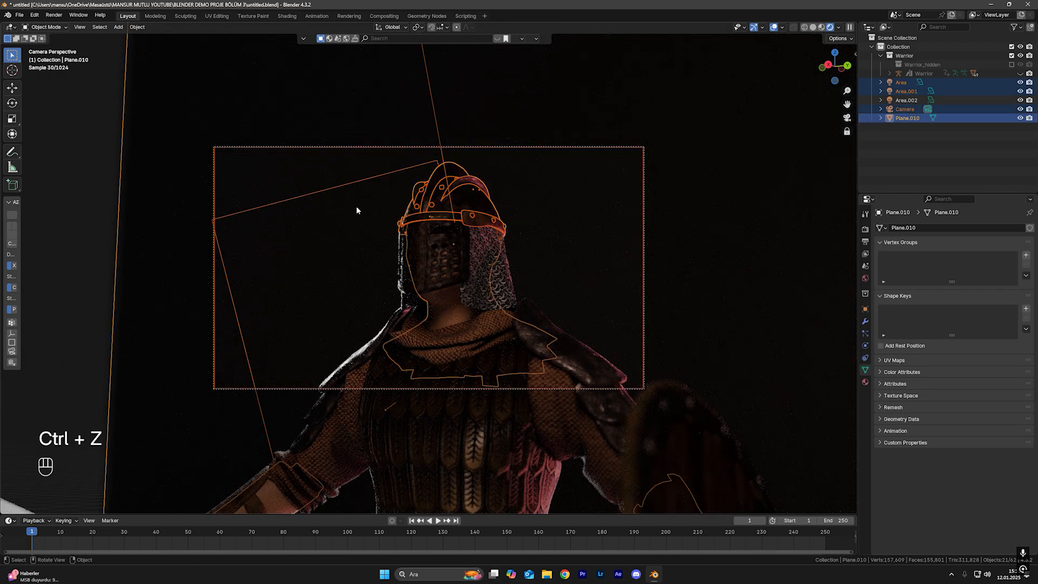
Change the key light's colour to a very pale pink
click(433, 110)
key(ctrl+z)
key(ctrl+z)
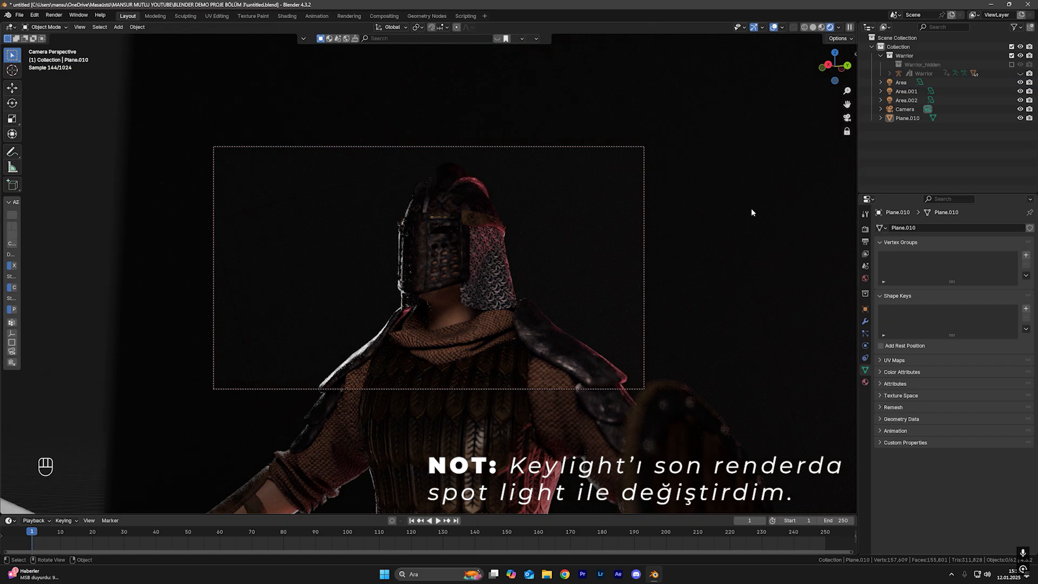
Examine the arrangement of the three lights, camera and warrior from several angles in solid shading
key(KP_0)
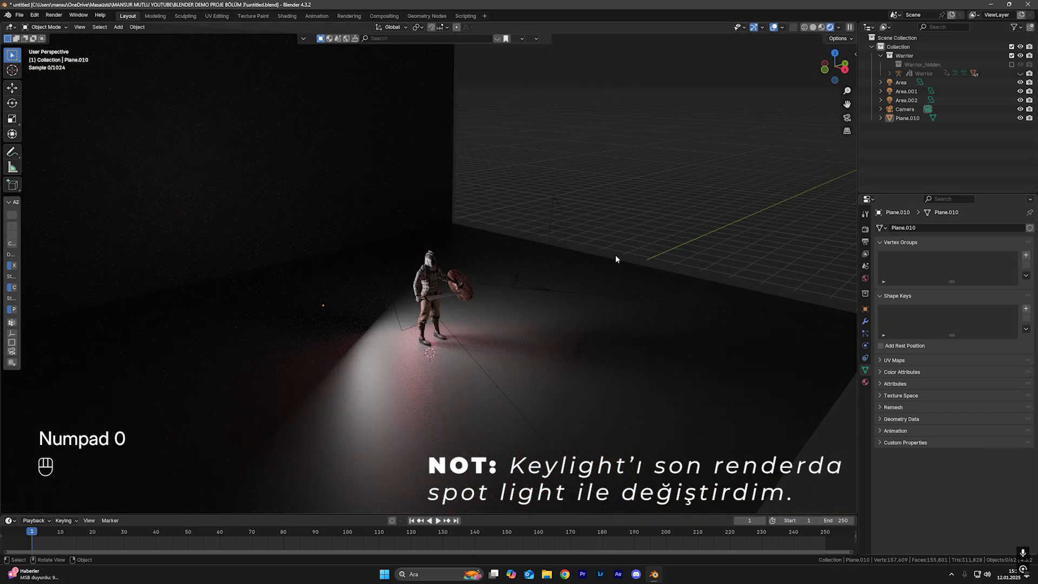
mouse_move(483, 336)
middle_down()
mouse_move(596, 354)
mouse_move(800, 333)
middle_up()
click(813, 28)
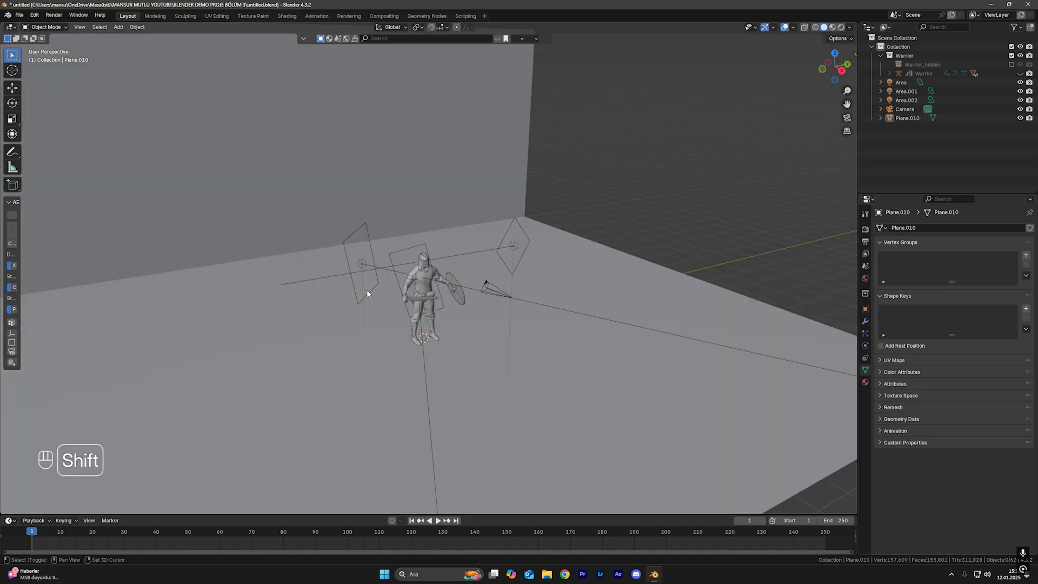
mouse_move(367, 293)
middle_down()
mouse_move(462, 321)
mouse_move(544, 322)
mouse_move(621, 343)
mouse_move(483, 315)
mouse_move(510, 216)
mouse_move(548, 178)
mouse_move(464, 175)
middle_up()
shift+middle_drag(414, 221, 535, 232)
middle_drag(484, 274, 515, 246)
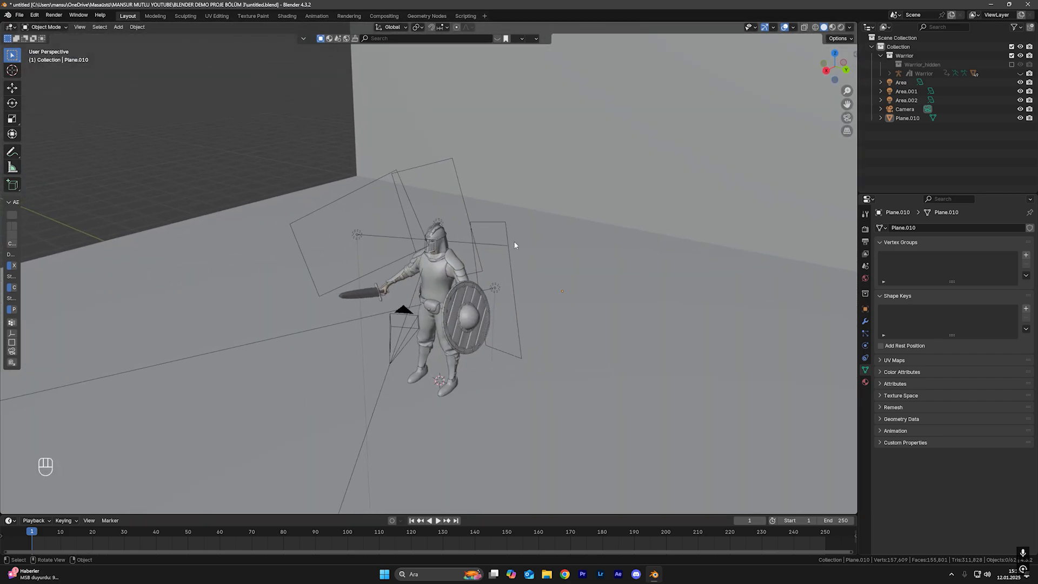
Save the Blender file and show the camera view in rendered shading
key(KP_0)
key(ctrl+s)
key(z)
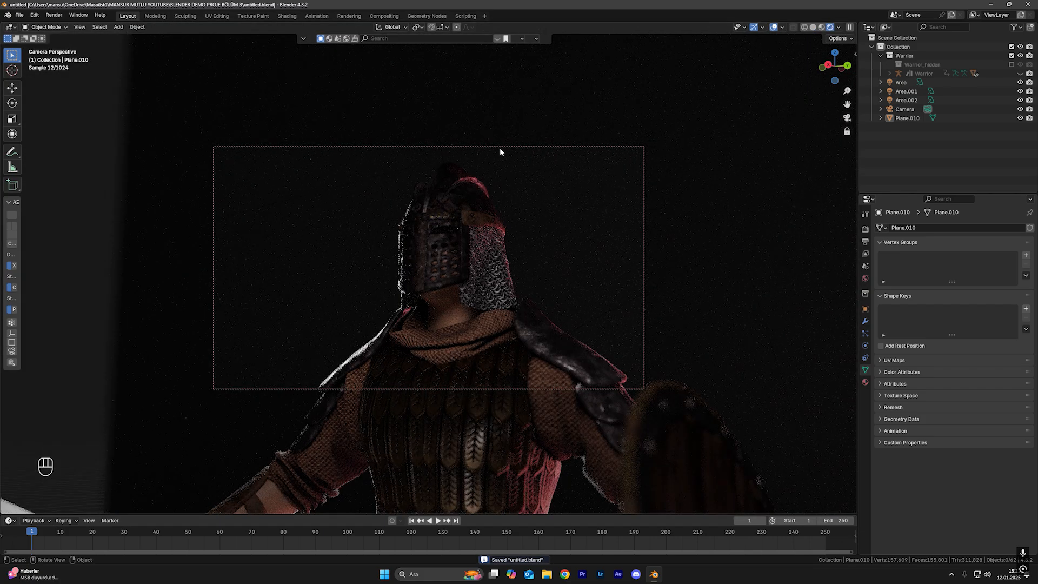
click(500, 151)
Hide the back light, the fill light and the key light one after another in the camera view
drag(279, 218, 540, 360)
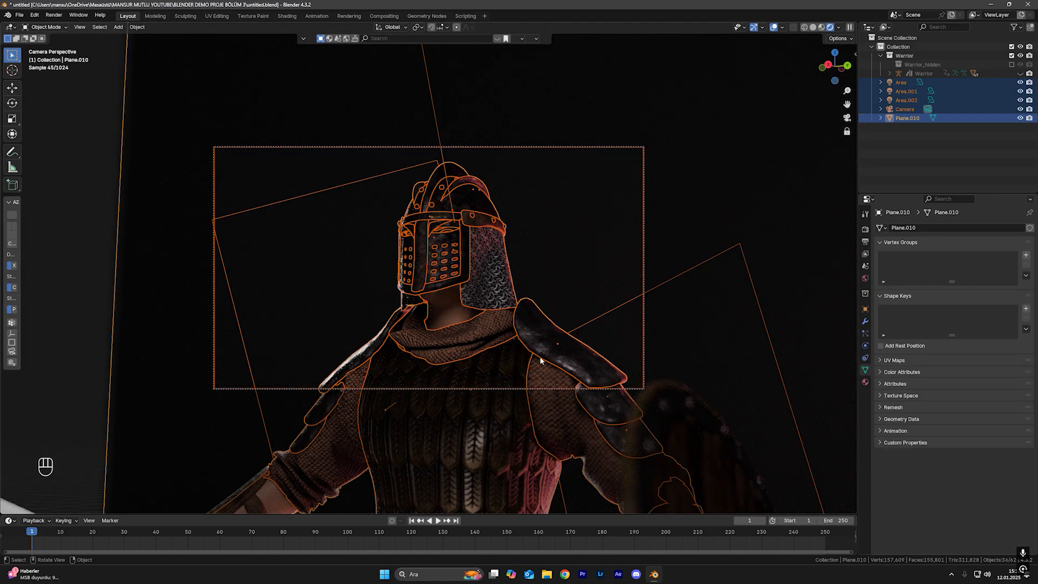
click(373, 179)
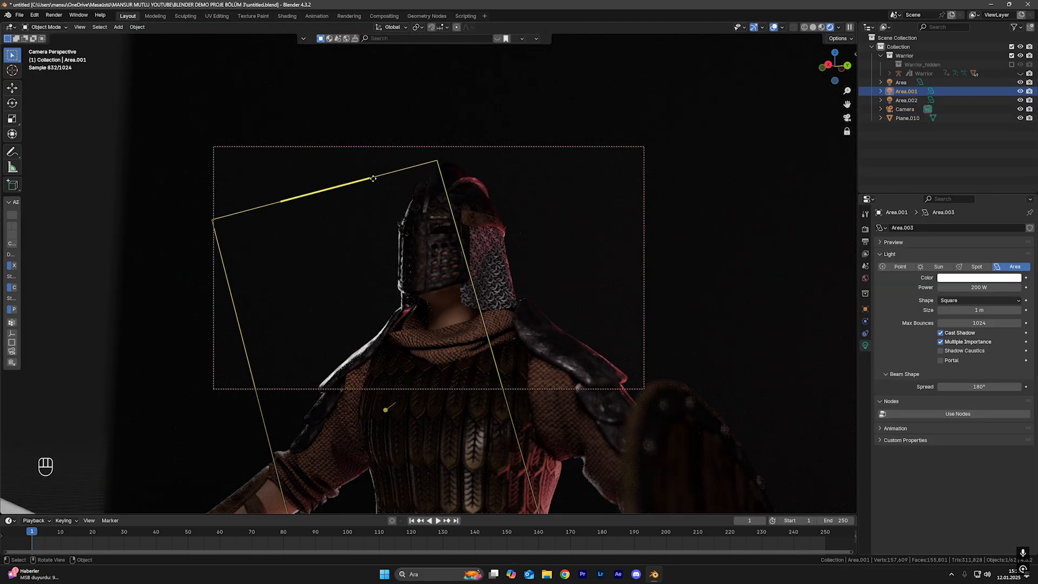
key(h)
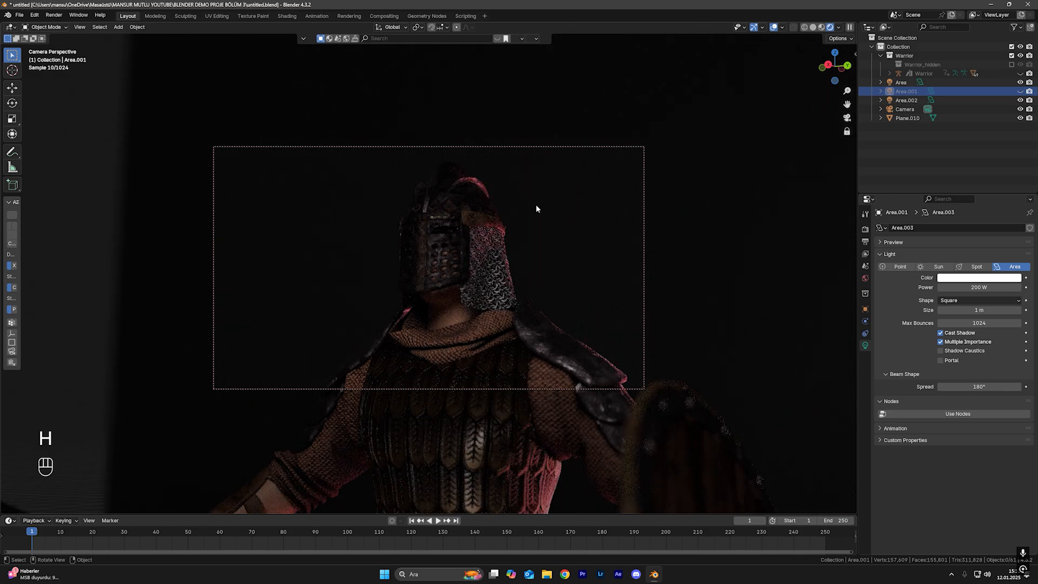
click(537, 209)
key(h)
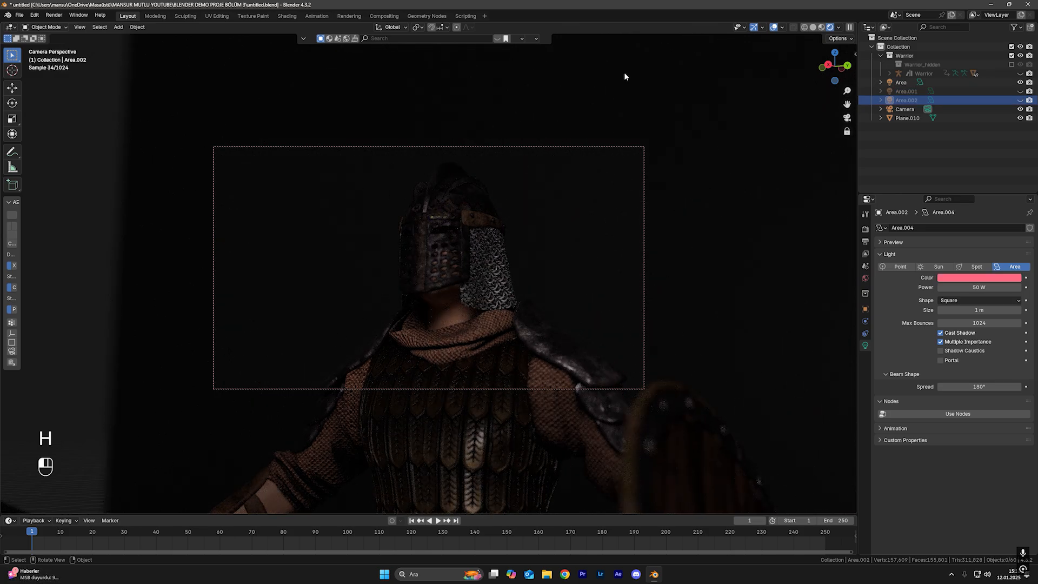
drag(625, 77, 89, 421)
click(437, 120)
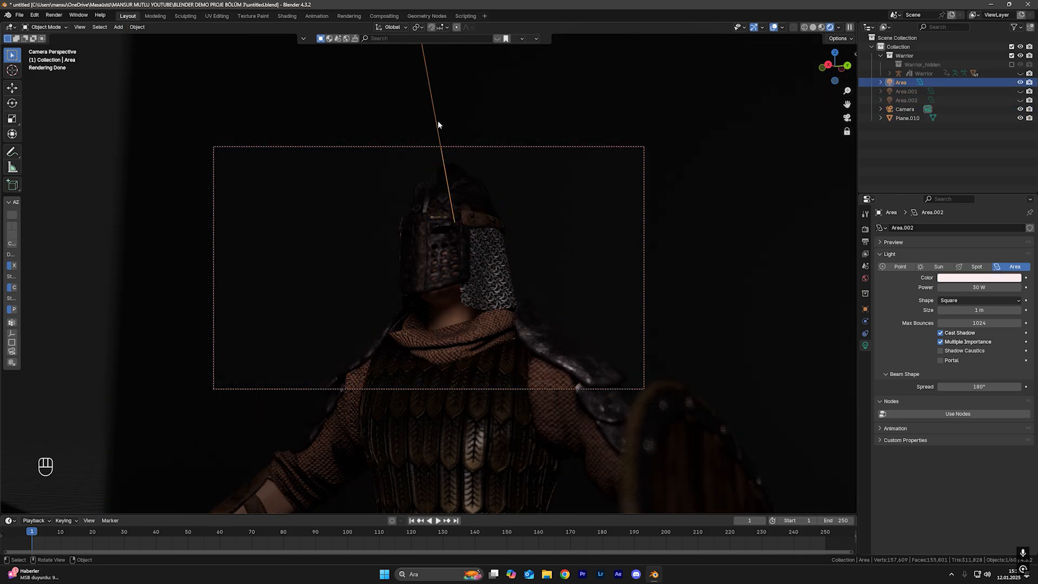
key(h)
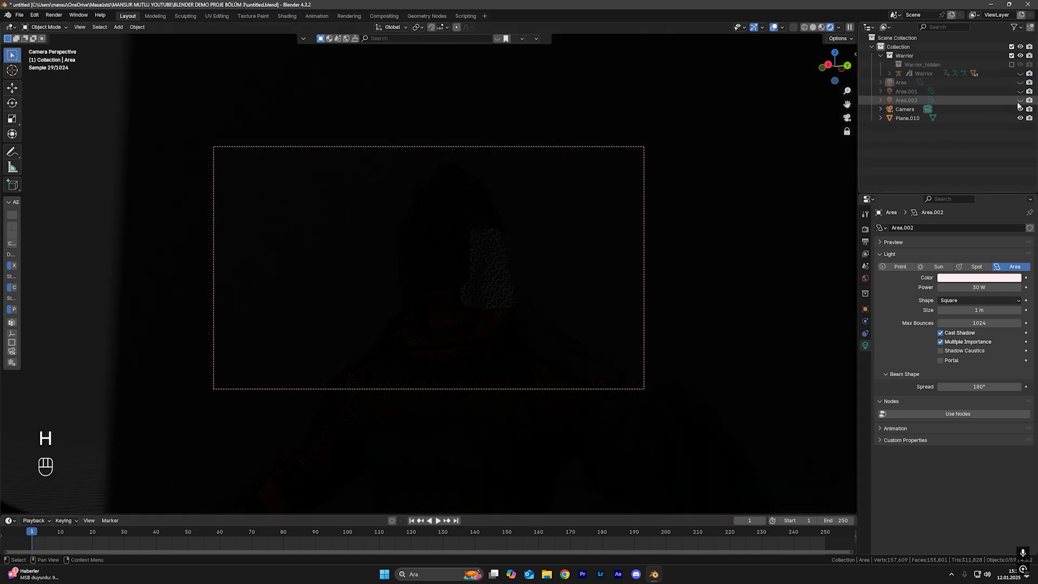
Preview the Area.002 light and the Area.001 light each on its own, hiding each again after viewing
click(1020, 100)
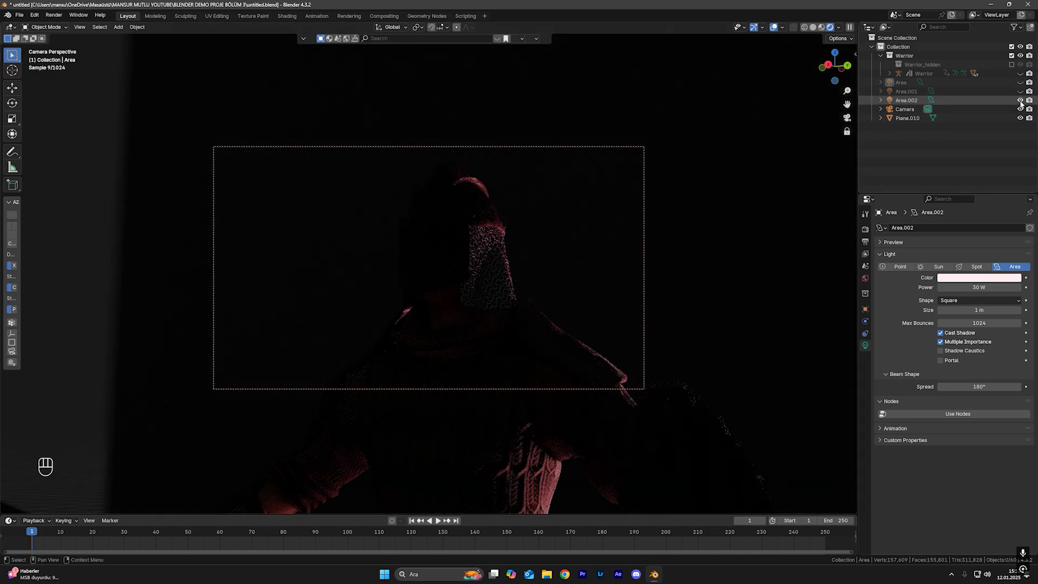
click(1020, 100)
click(1020, 91)
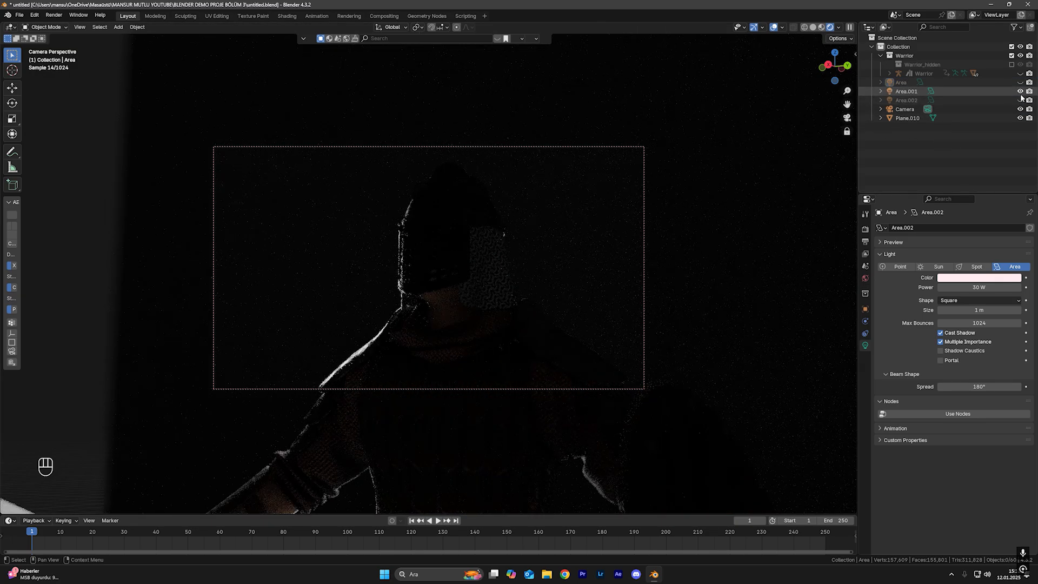
click(1020, 92)
Turn the visibility of the Area.002, Area.001 and Area lights back on one by one
click(1020, 101)
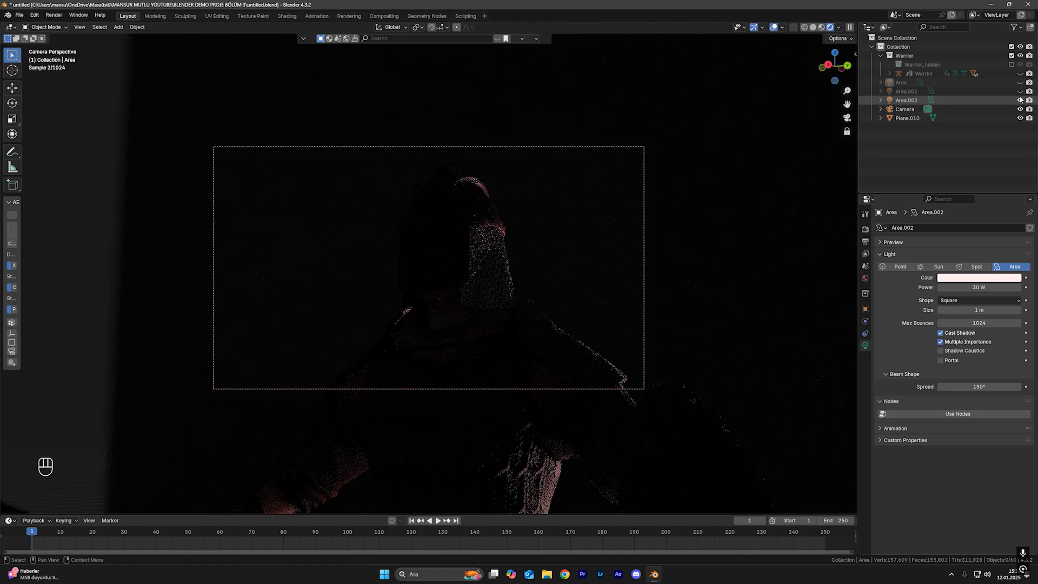
click(1020, 92)
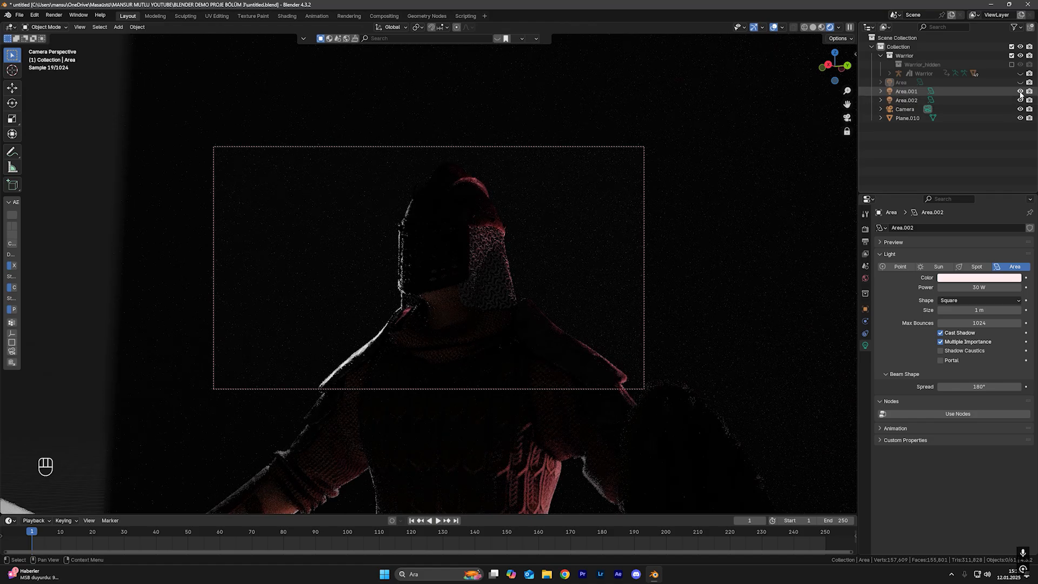
click(1021, 82)
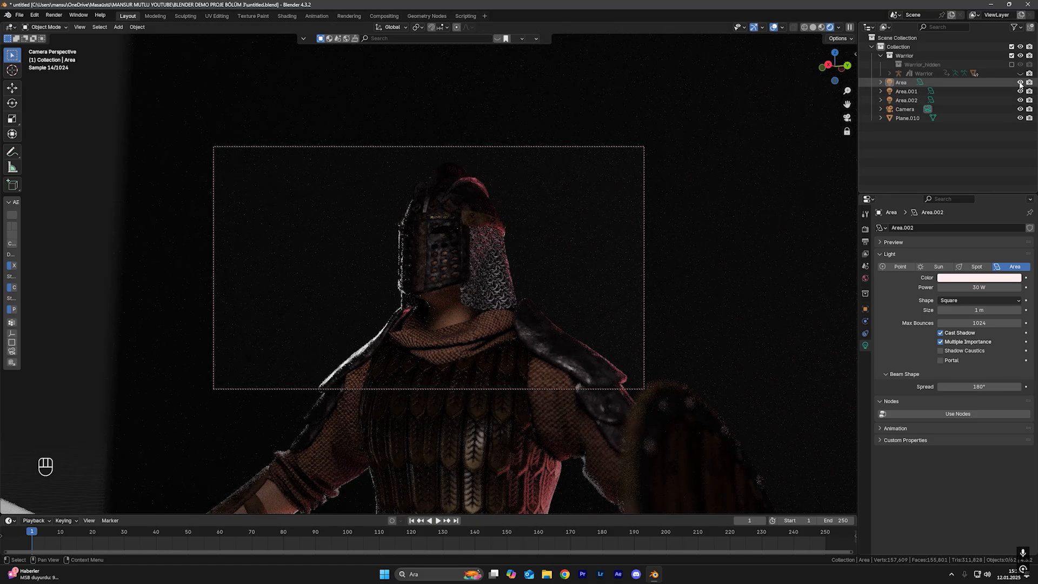
Save the Blender file and render the still image of the warrior from the camera
click(556, 146)
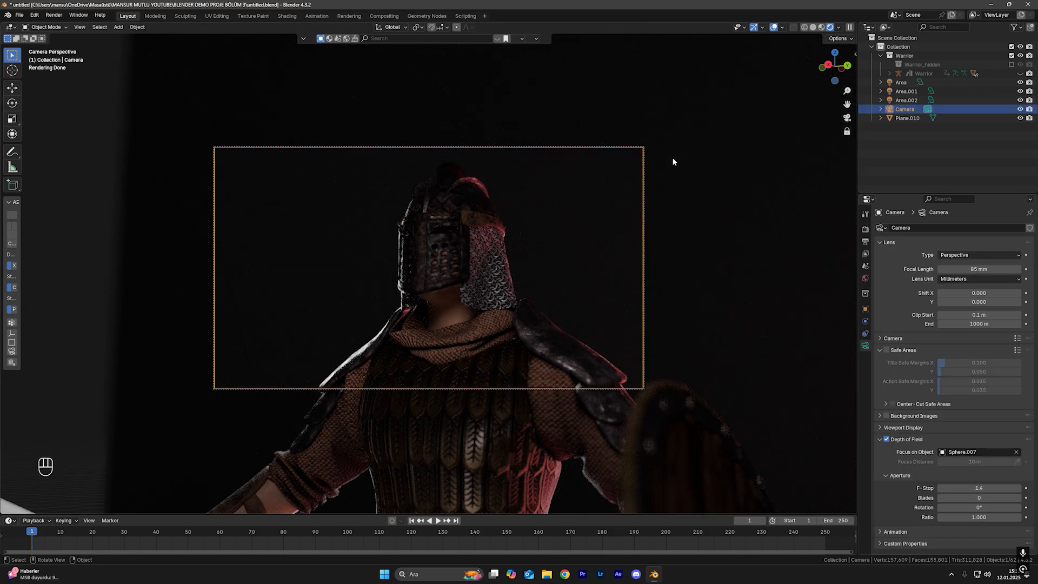
key(ctrl+s)
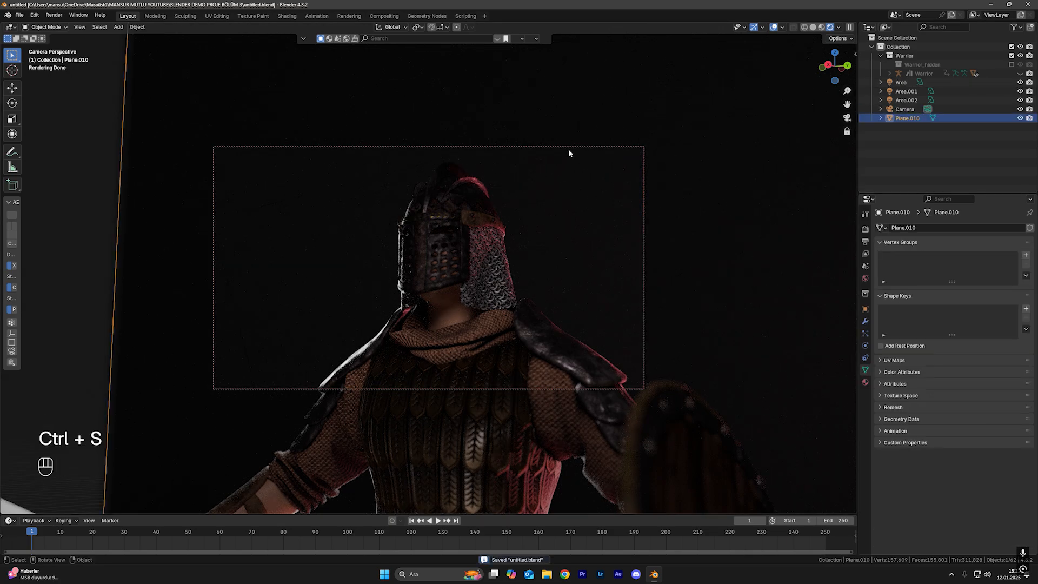
click(564, 236)
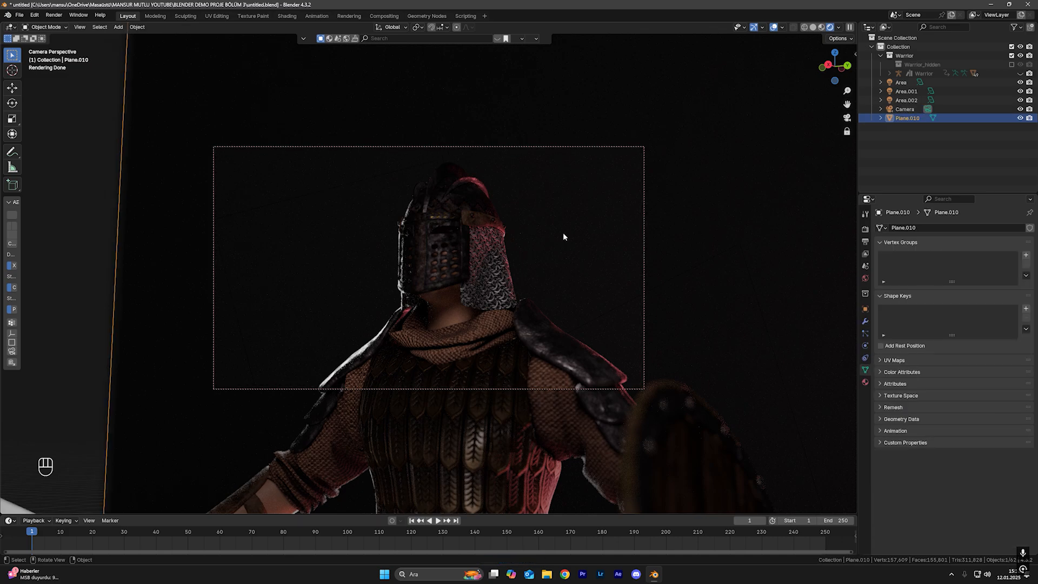
key(ctrl+s)
click(644, 218)
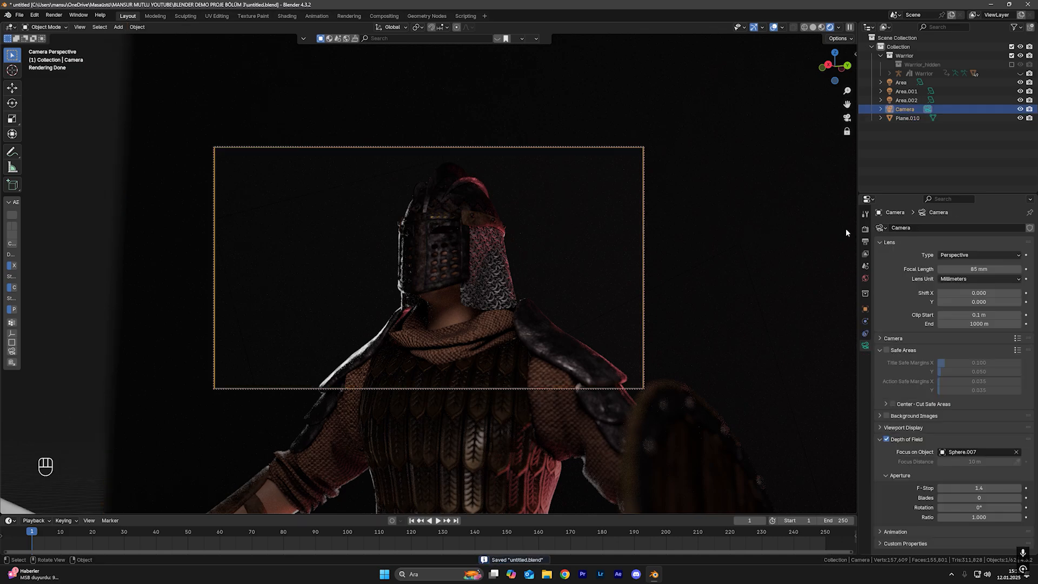
key(F12)
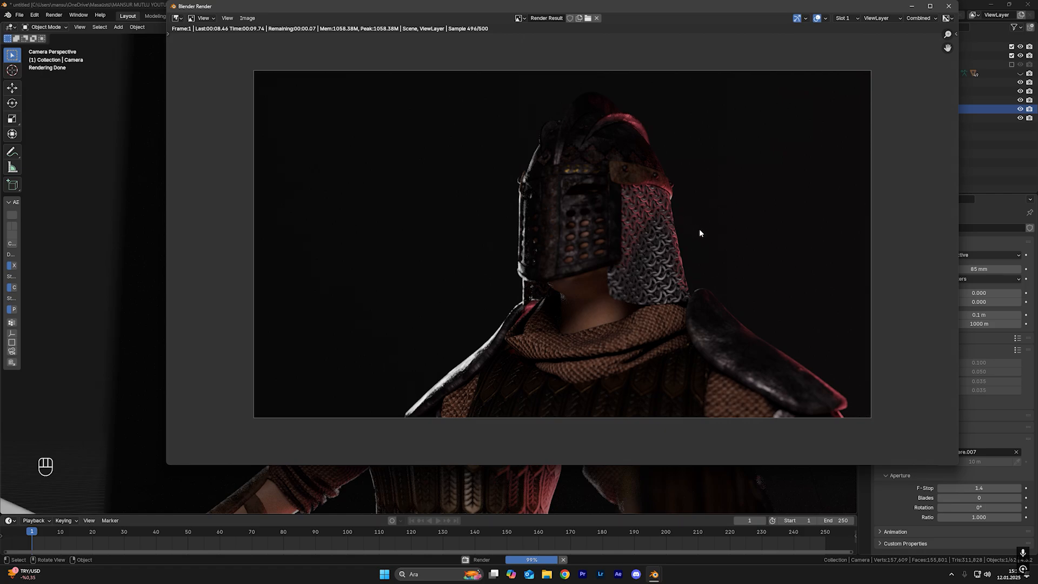
Examine the finished render up close: the visor, the rim light on both shoulders and the red tint on the helmet and chainmail
scroll(702, 228, up, 4)
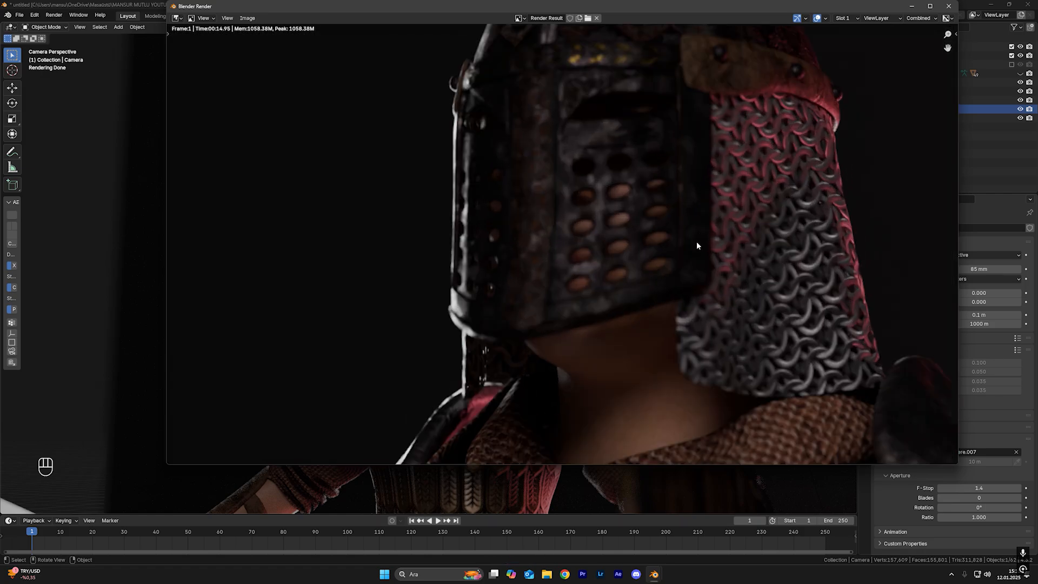
scroll(572, 279, up, 5)
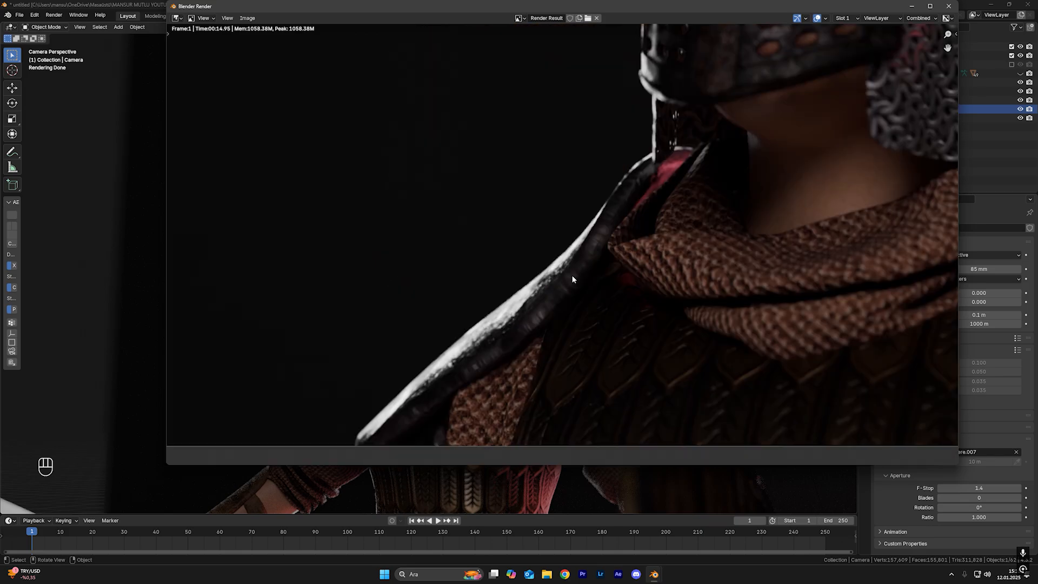
middle_drag(573, 279, 592, 273)
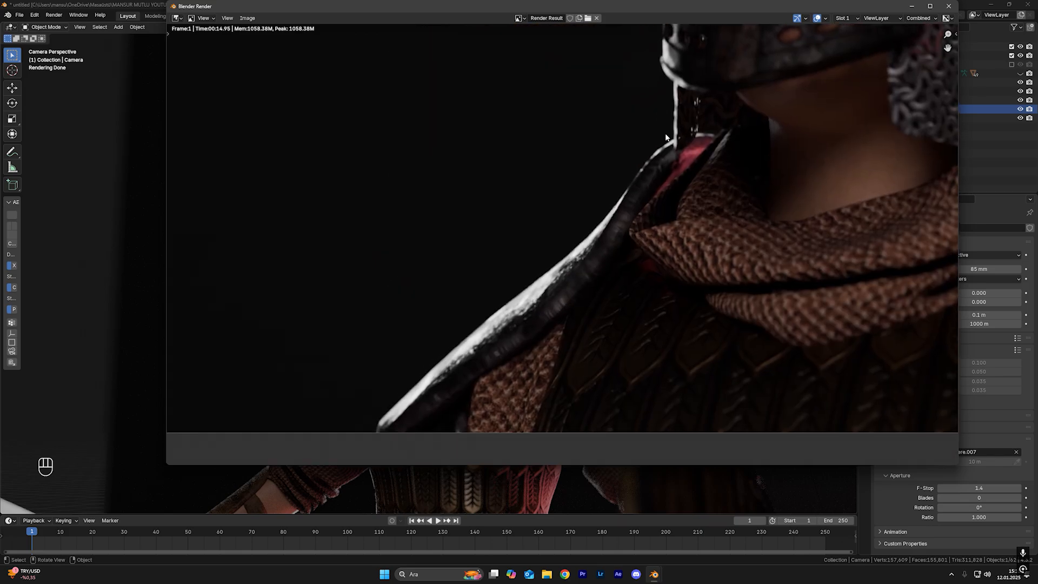
scroll(666, 137, down, 5)
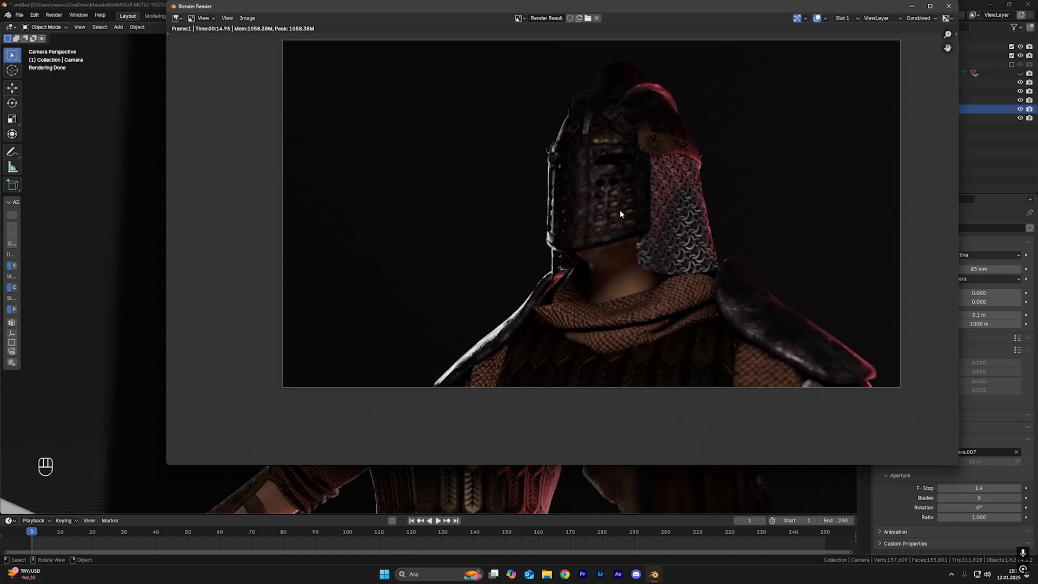
scroll(620, 213, up, 5)
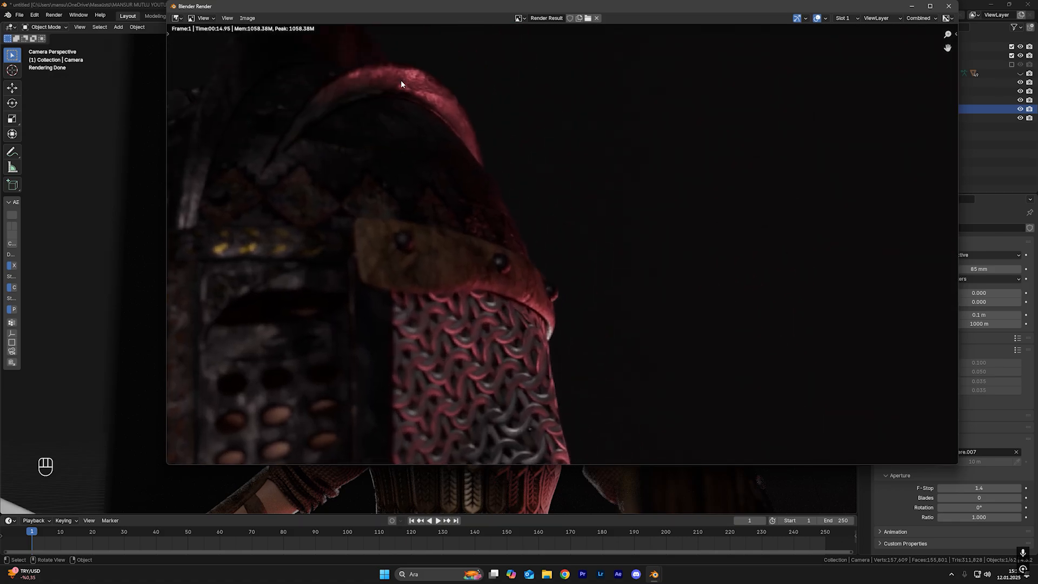
middle_drag(567, 350, 532, 240)
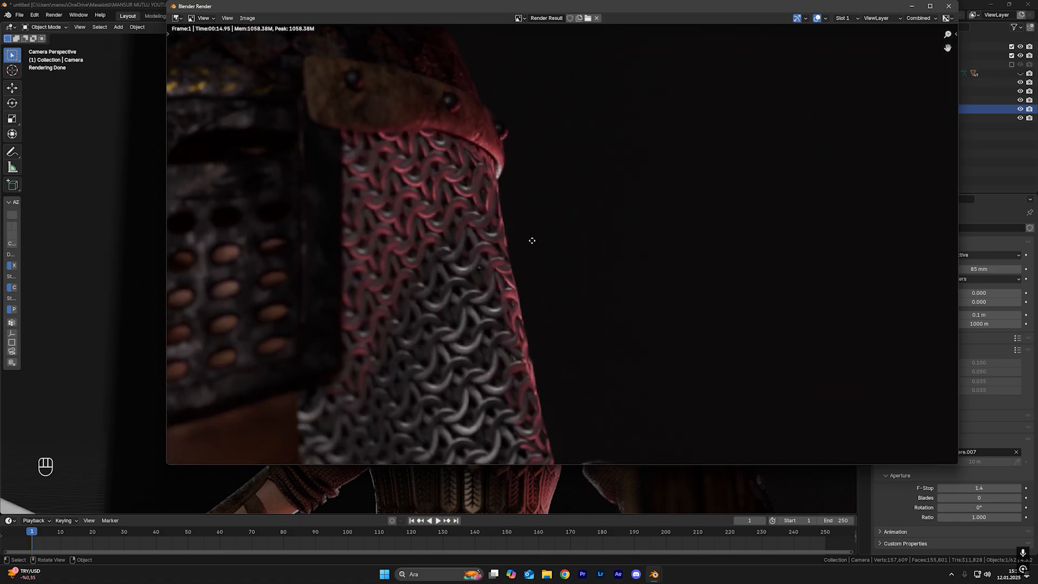
middle_drag(575, 343, 557, 289)
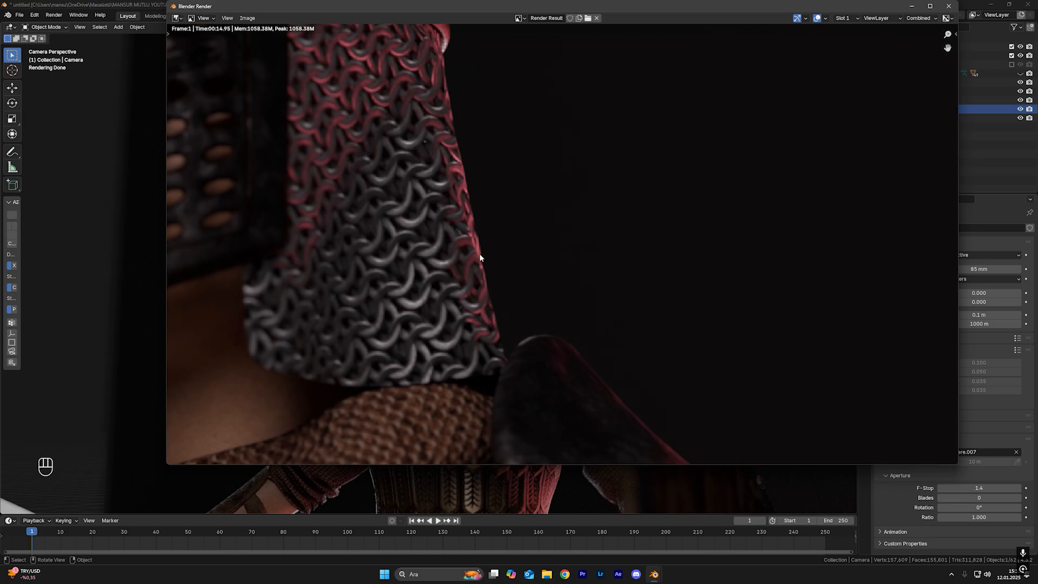
middle_drag(480, 258, 531, 270)
scroll(506, 243, down, 3)
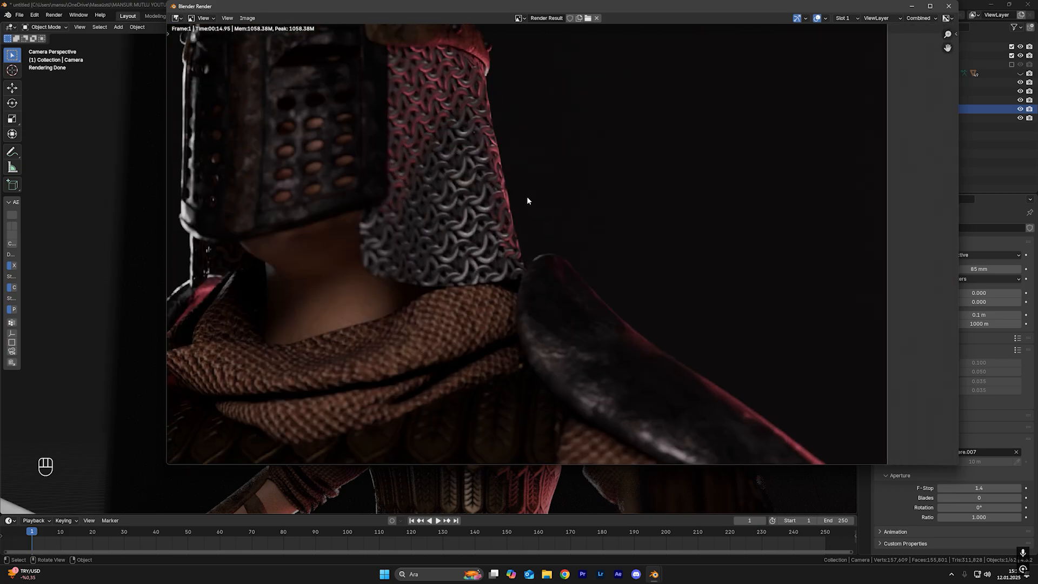
scroll(528, 201, down, 4)
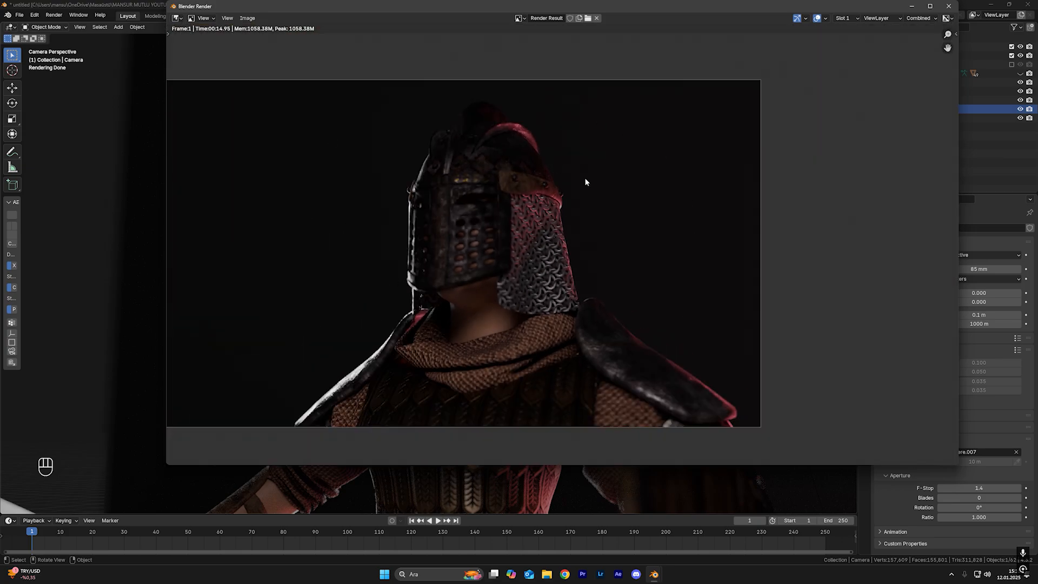
Examine the sharpness of the helmet's visor, engraved details and chainmail in the render made with an F-Stop of 8.0
scroll(585, 181, up, 2)
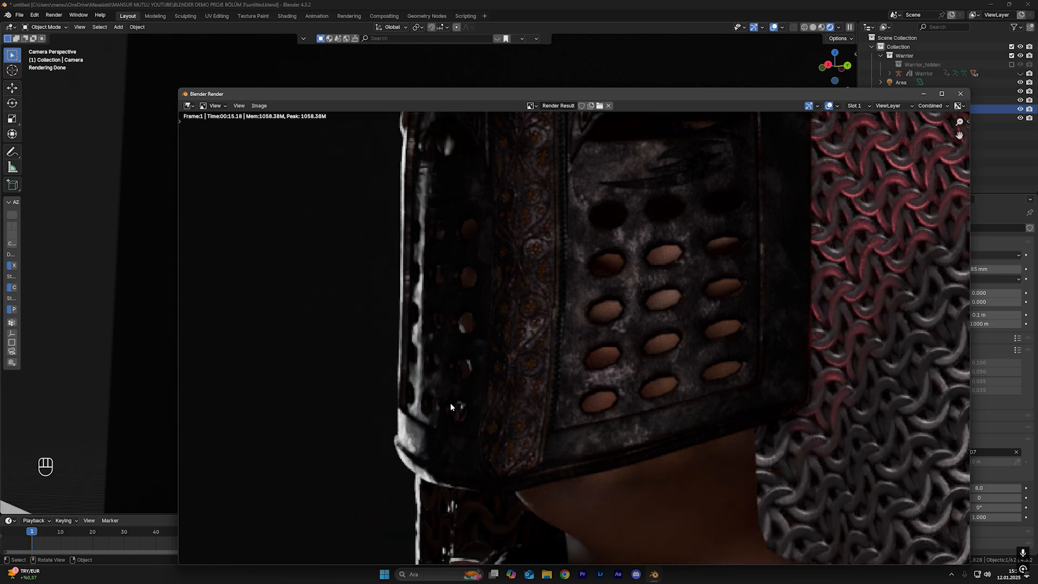
scroll(694, 276, down, 5)
scroll(677, 308, up, 1)
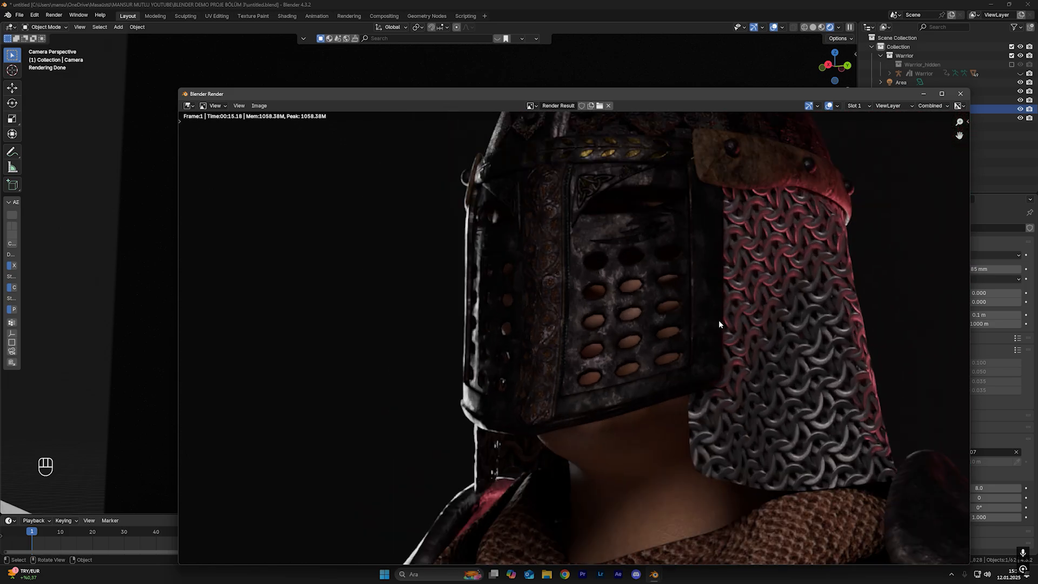
scroll(718, 319, down, 1)
scroll(660, 363, down, 1)
scroll(650, 345, up, 1)
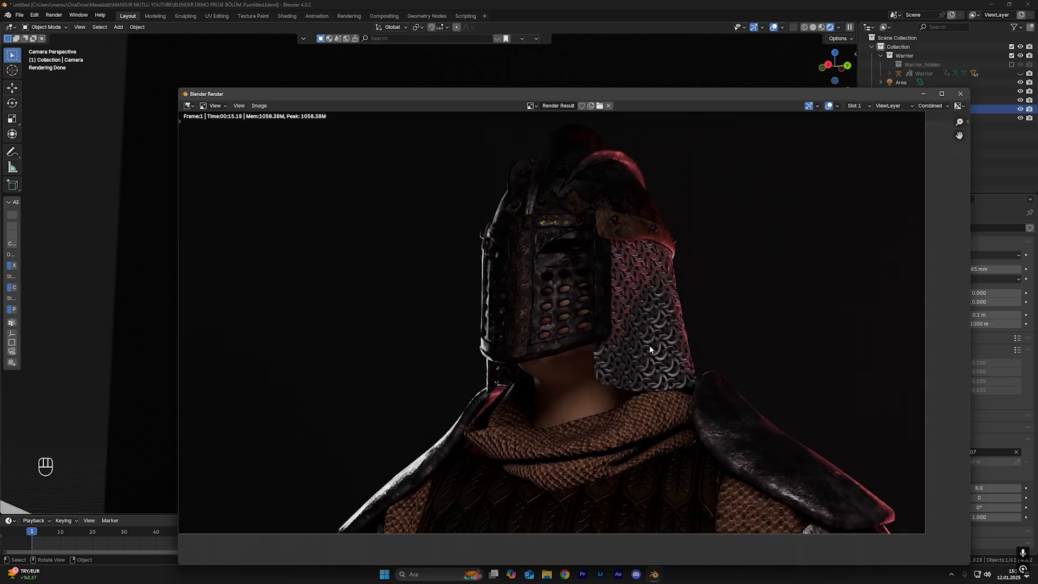
scroll(648, 346, down, 1)
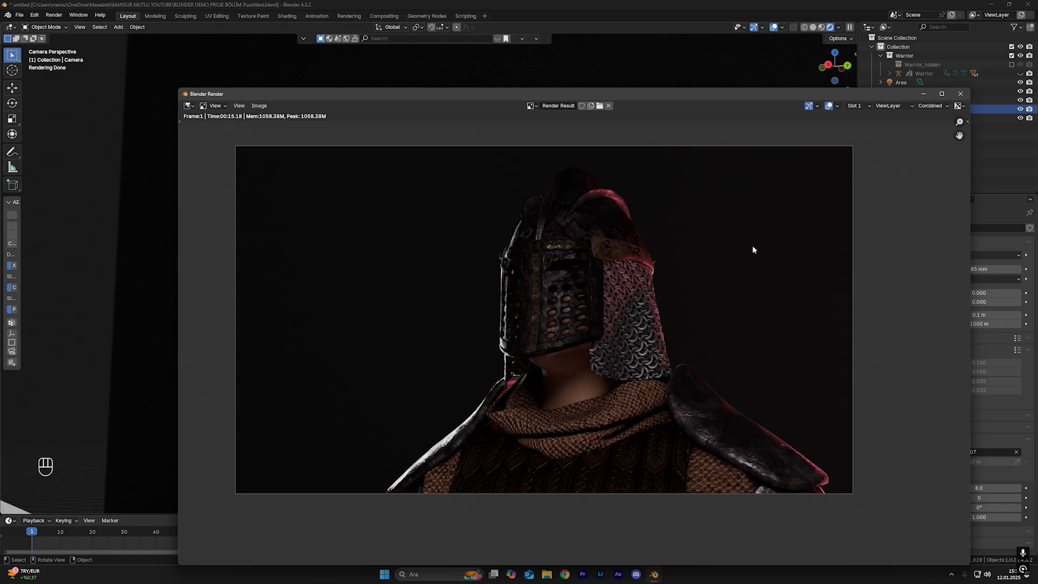